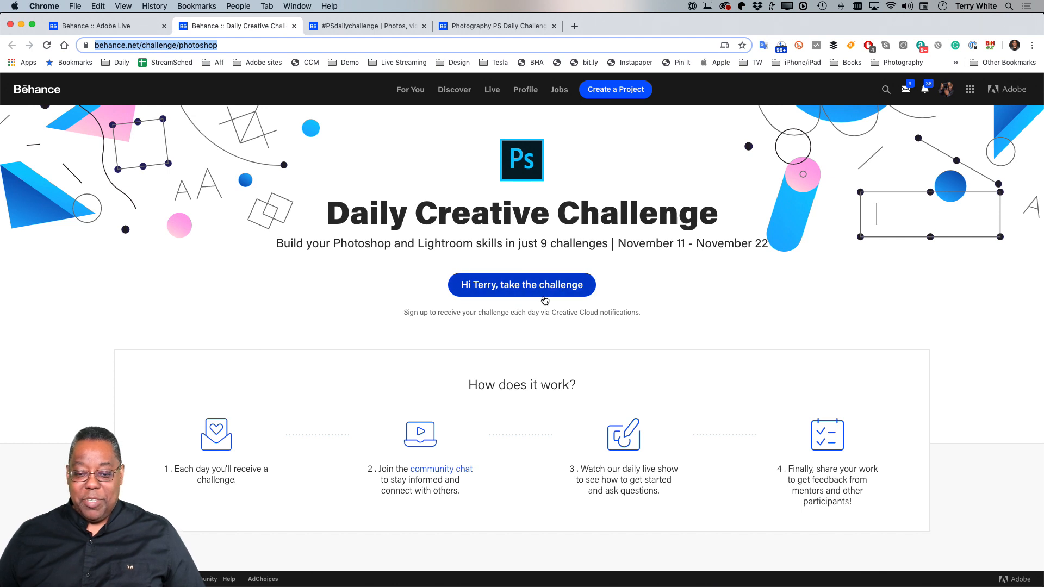
Review the Daily Creative Challenge page, covering how the challenge works and the unlocked challenges from Photo Editing to Text Tool.
scroll(351, 349, down, 1)
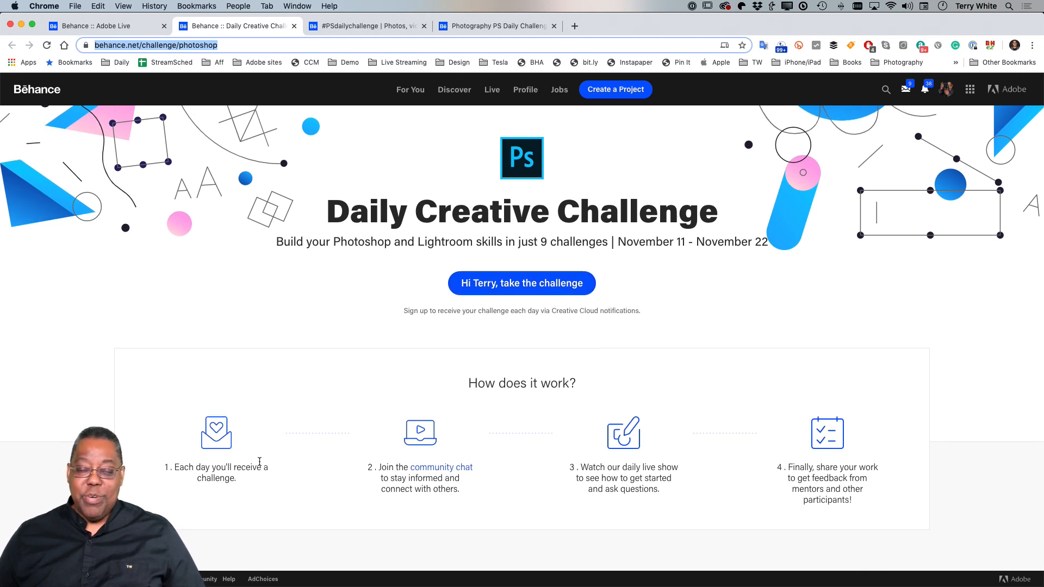
scroll(256, 462, down, 1)
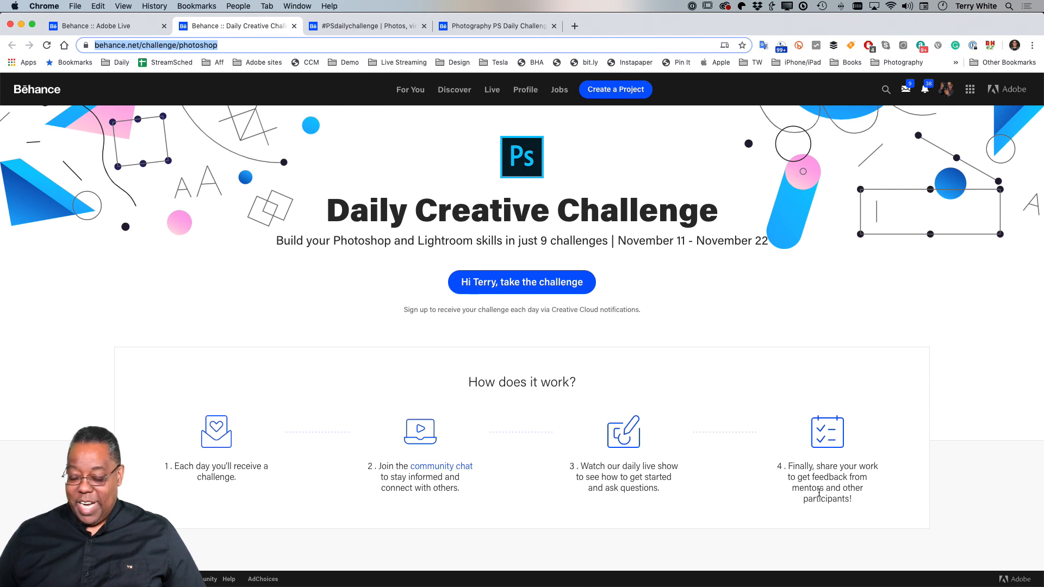
scroll(764, 482, down, 5)
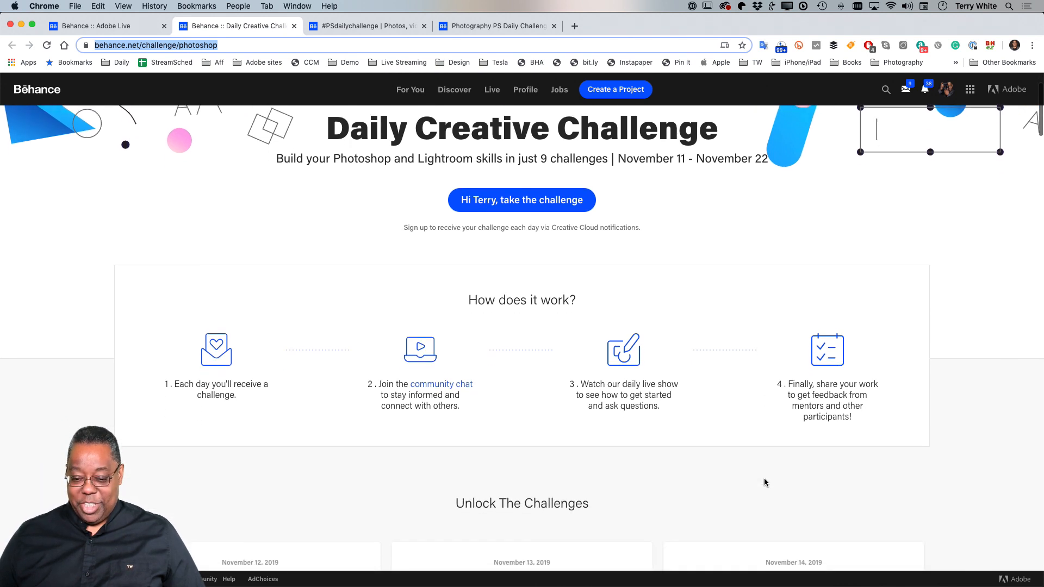
scroll(765, 482, down, 3)
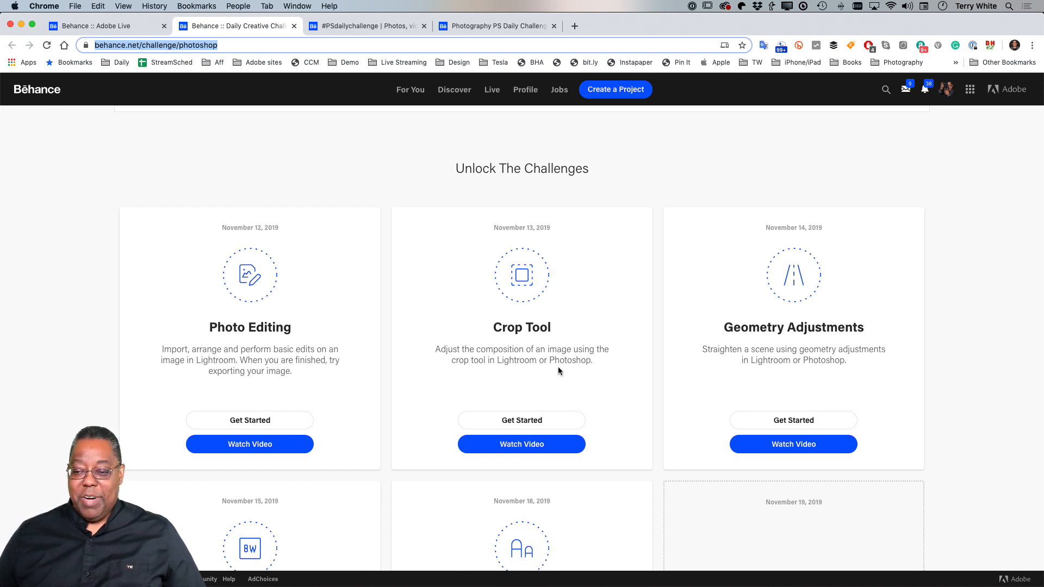
scroll(558, 372, down, 5)
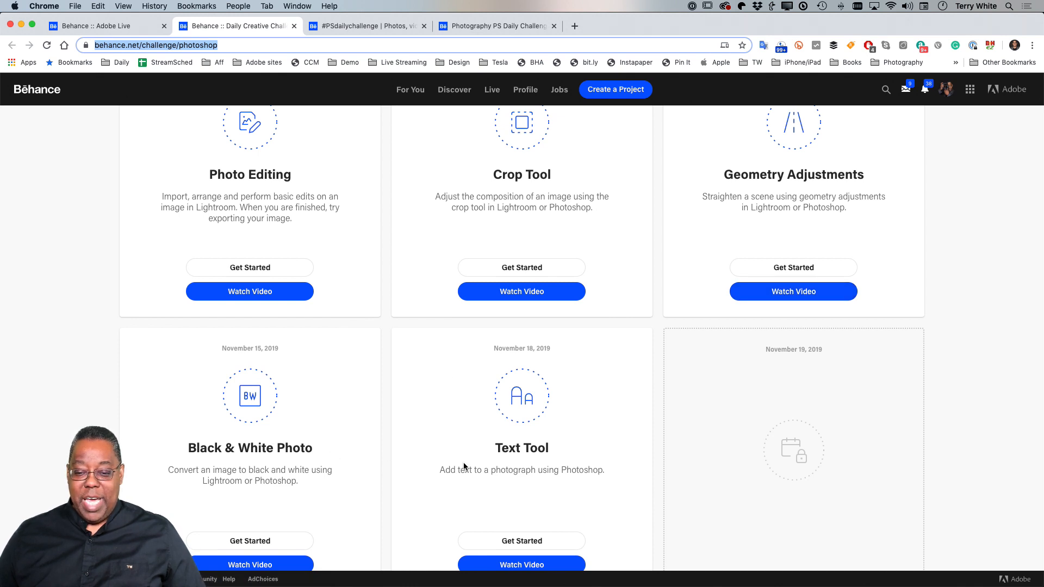
scroll(523, 465, down, 3)
scroll(523, 466, up, 4)
scroll(522, 470, up, 2)
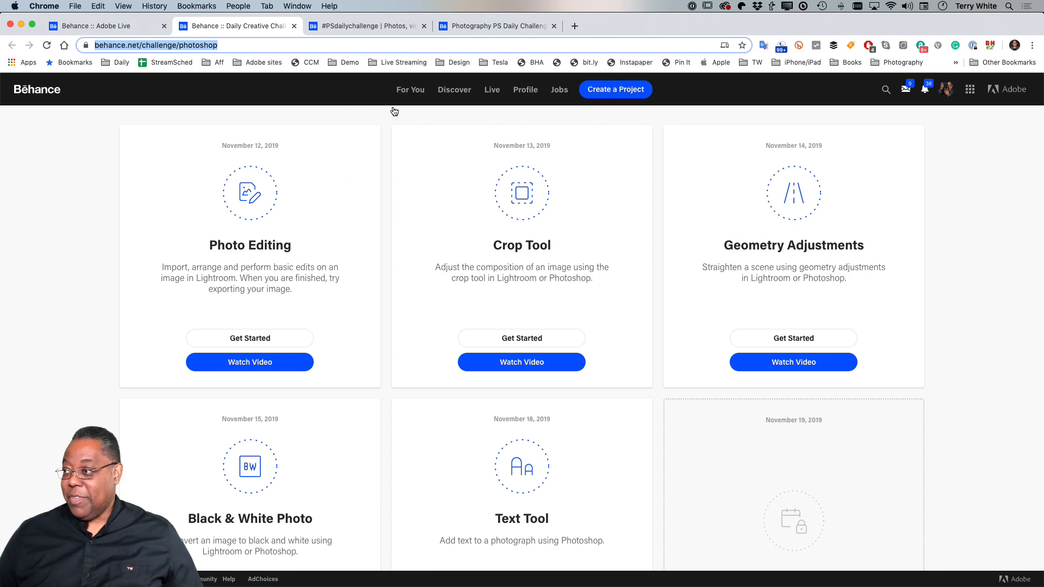
Switch to Discord and browse the before-and-after black and white photo submissions in the Adobe Photoshop server's current-challenge channel.
key(super+Tab)
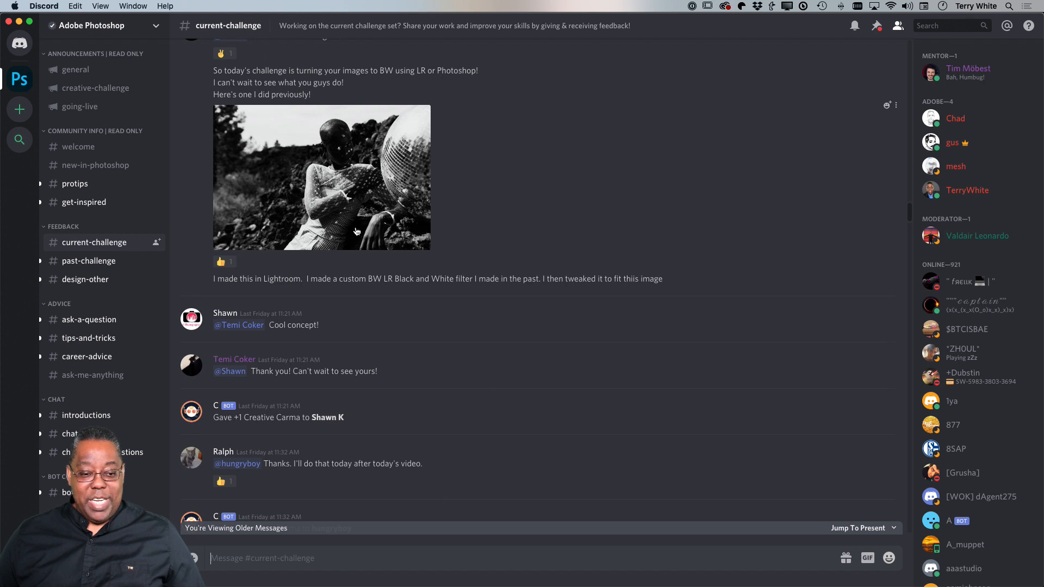
scroll(365, 234, down, 4)
scroll(365, 234, up, 3)
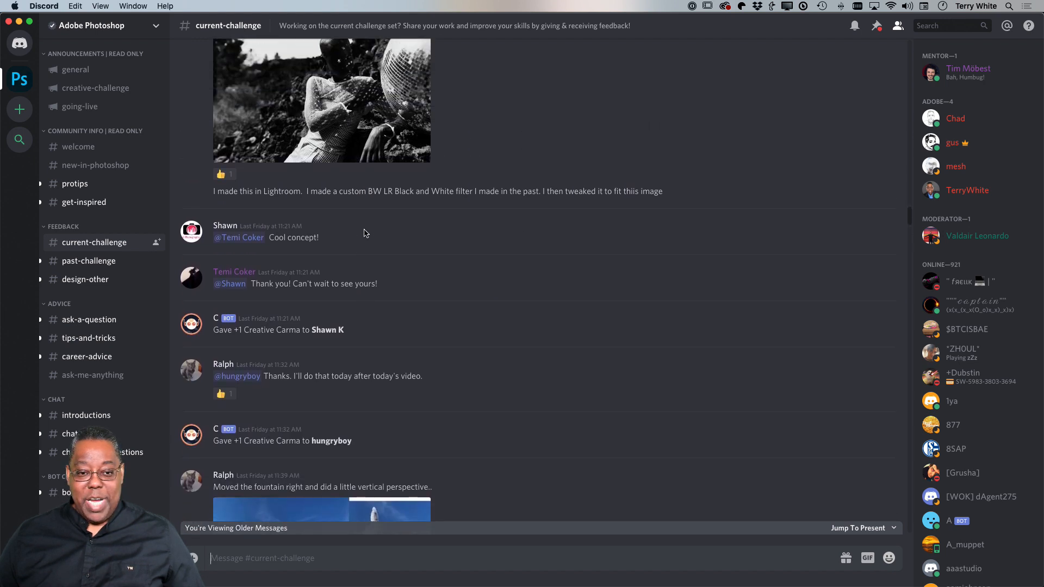
scroll(364, 233, up, 1)
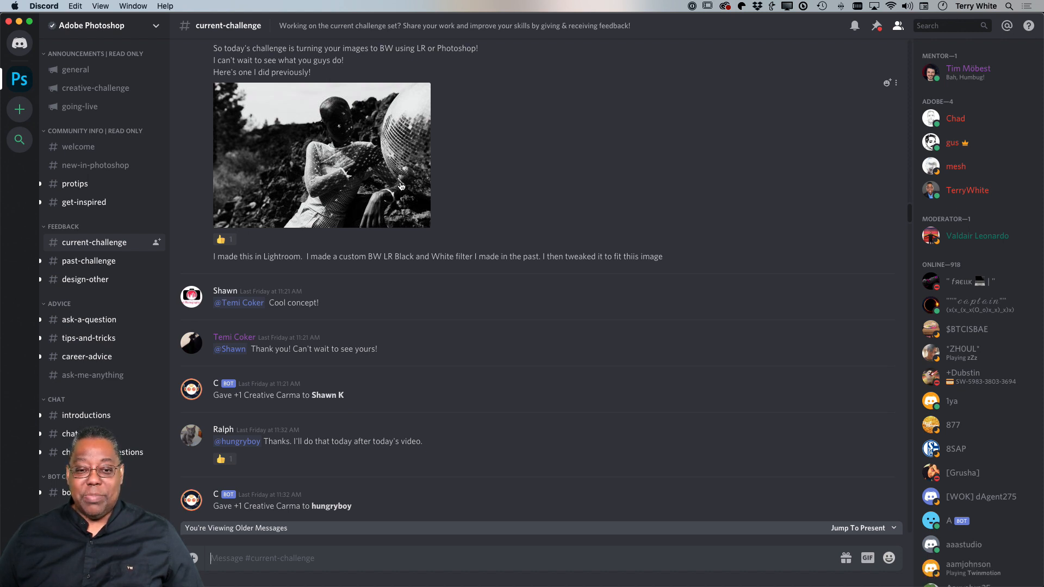
scroll(400, 181, down, 7)
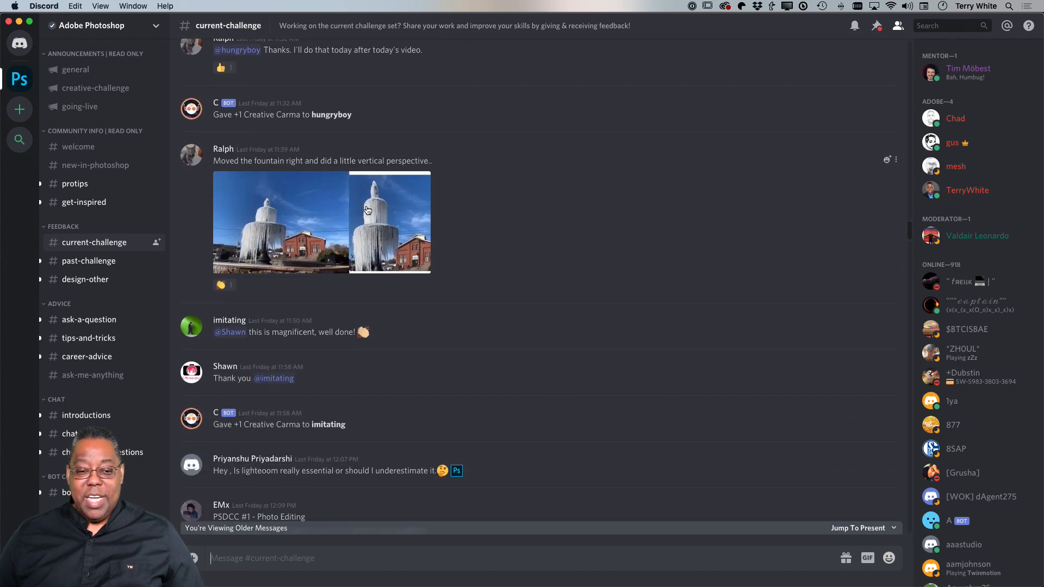
scroll(385, 235, down, 5)
scroll(385, 236, down, 7)
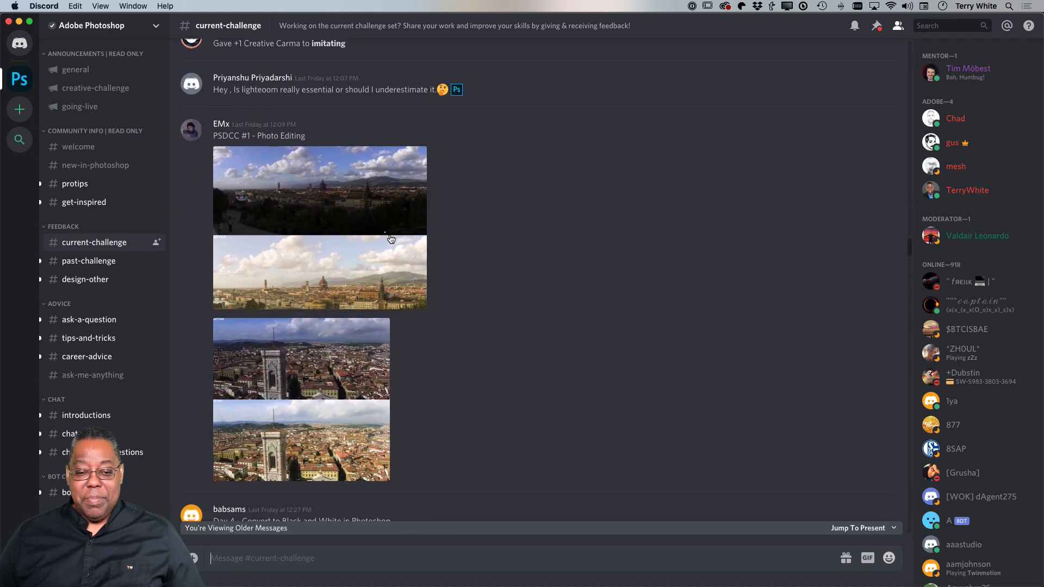
scroll(386, 236, down, 6)
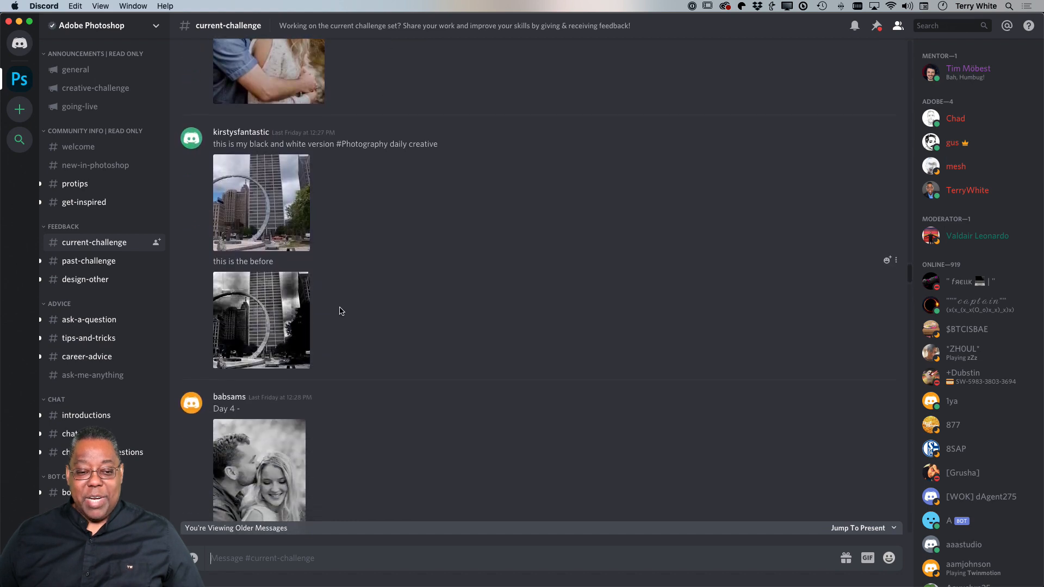
scroll(331, 315, down, 4)
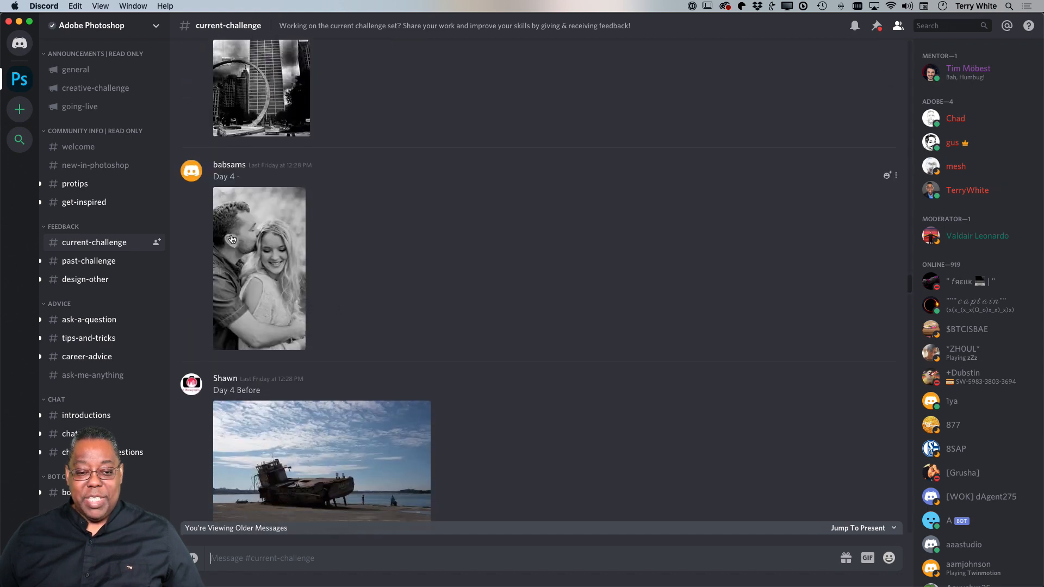
scroll(276, 274, down, 6)
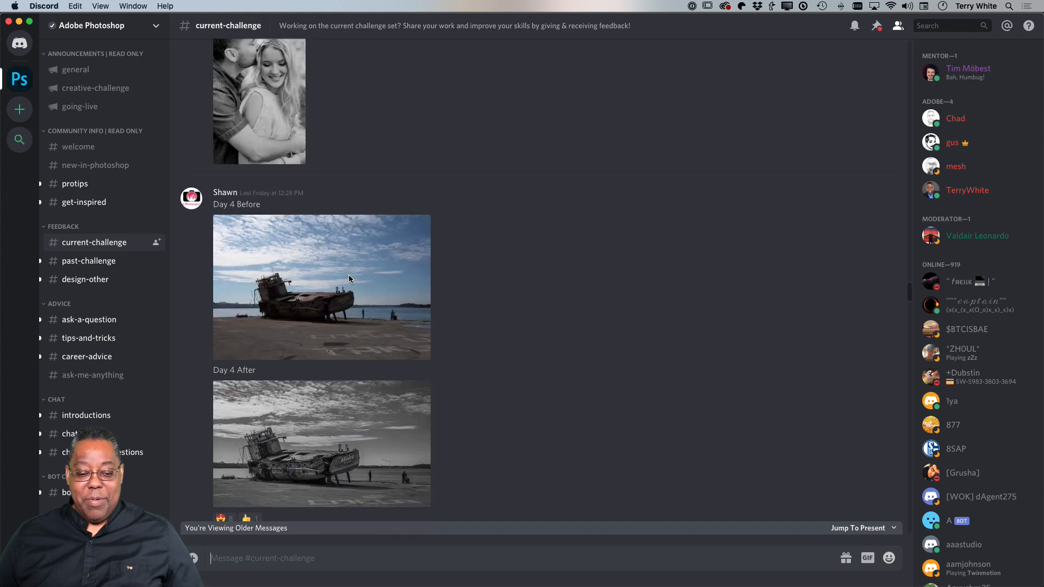
scroll(337, 288, up, 1)
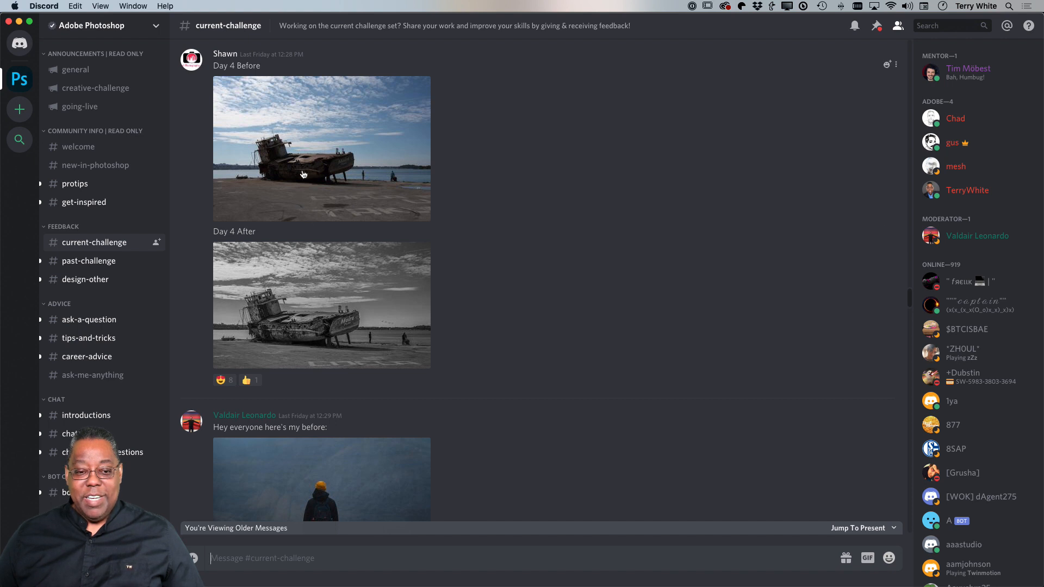
scroll(391, 289, down, 5)
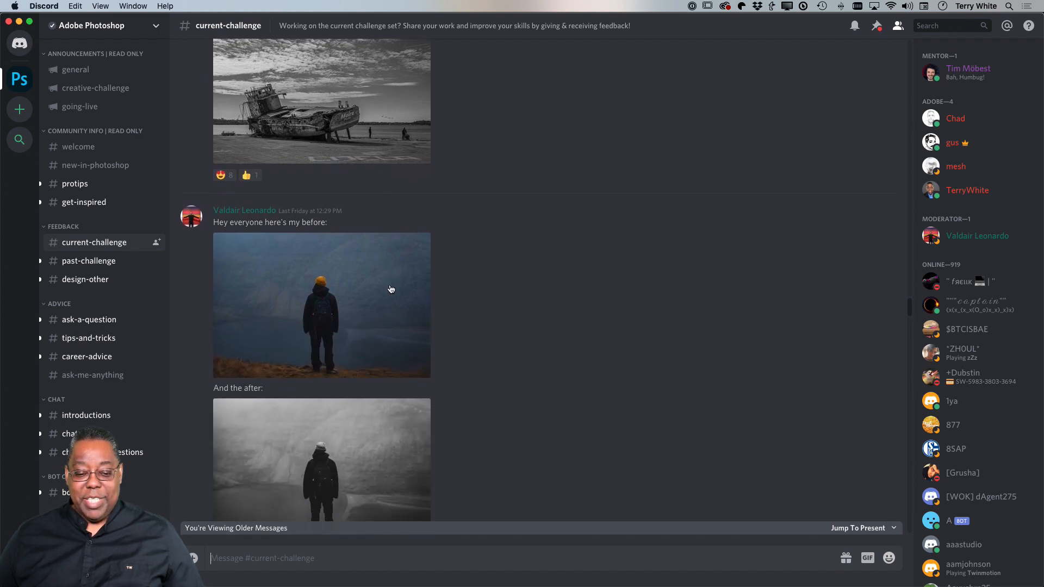
scroll(390, 288, down, 5)
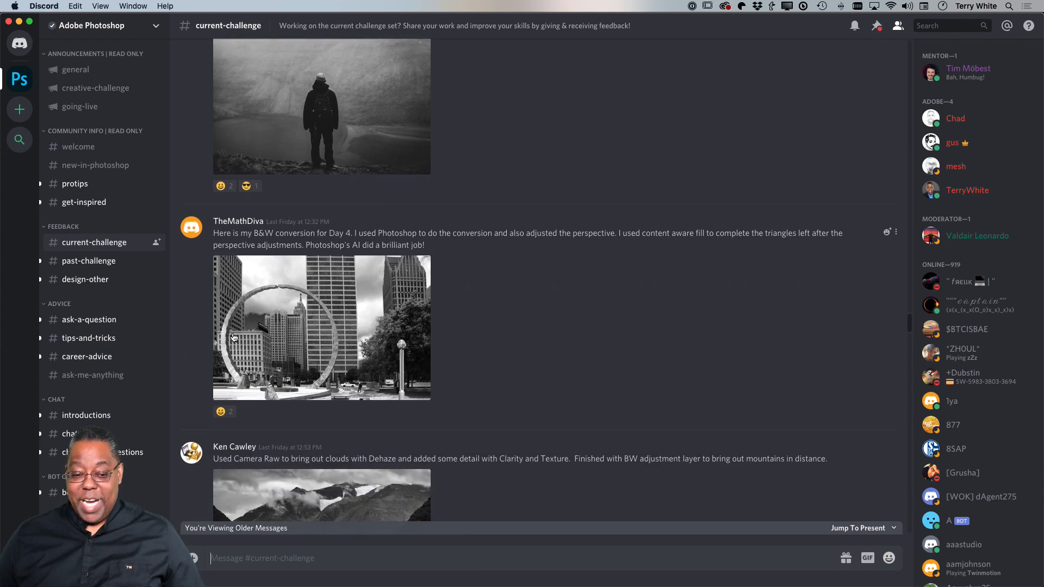
scroll(373, 358, down, 3)
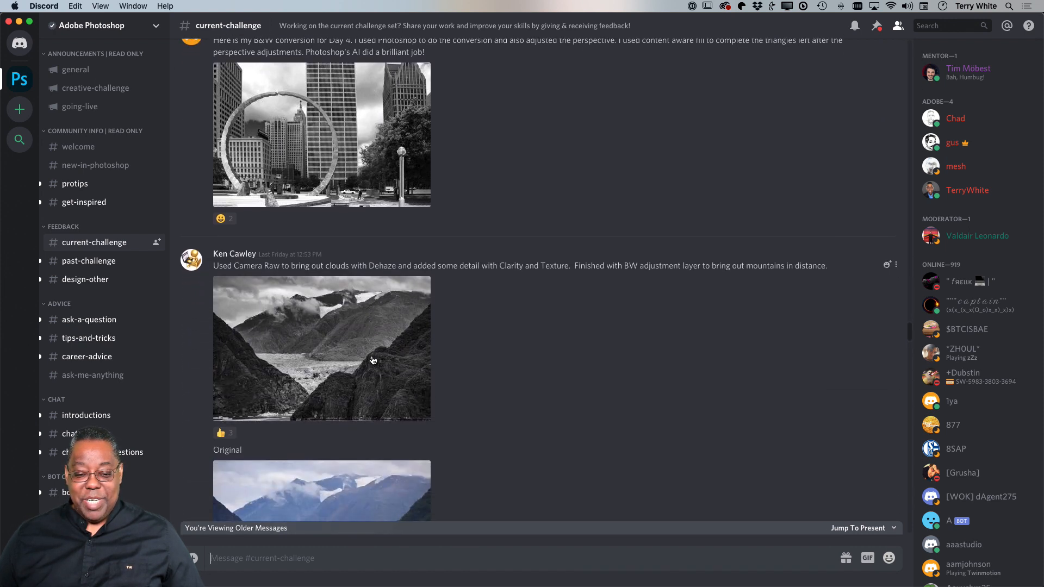
scroll(329, 381, down, 3)
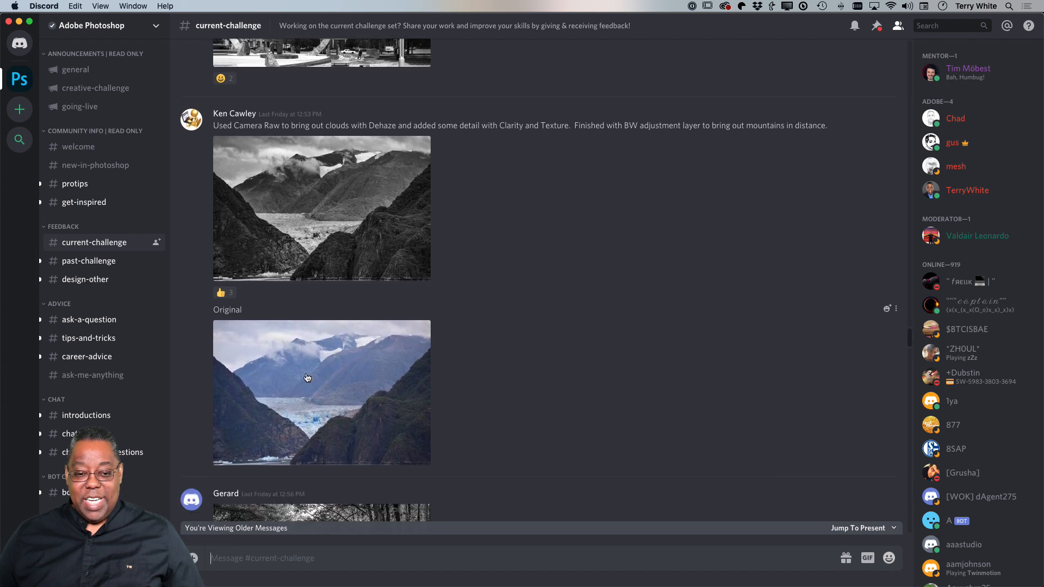
scroll(373, 440, down, 5)
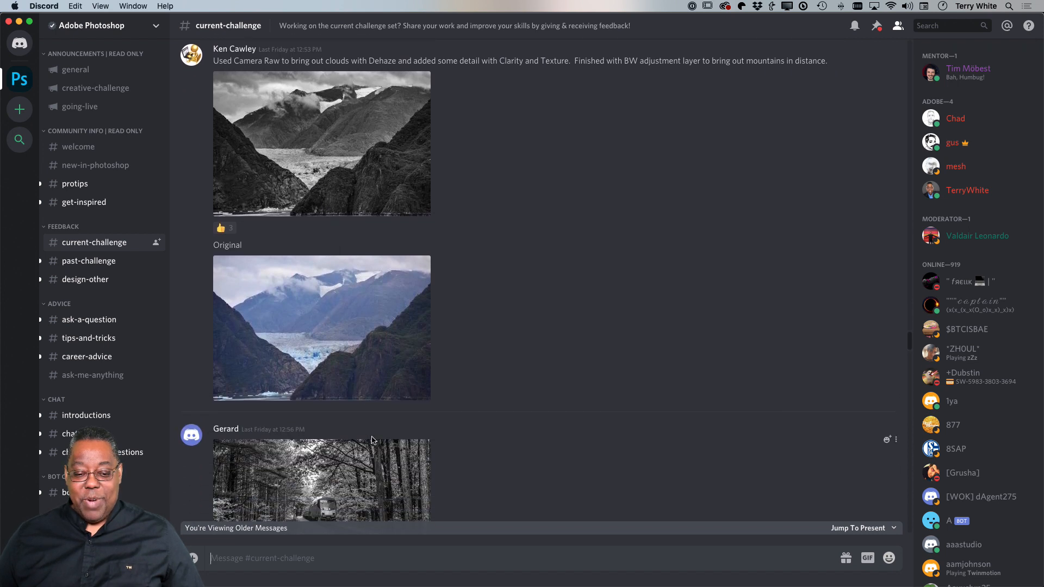
scroll(373, 441, down, 3)
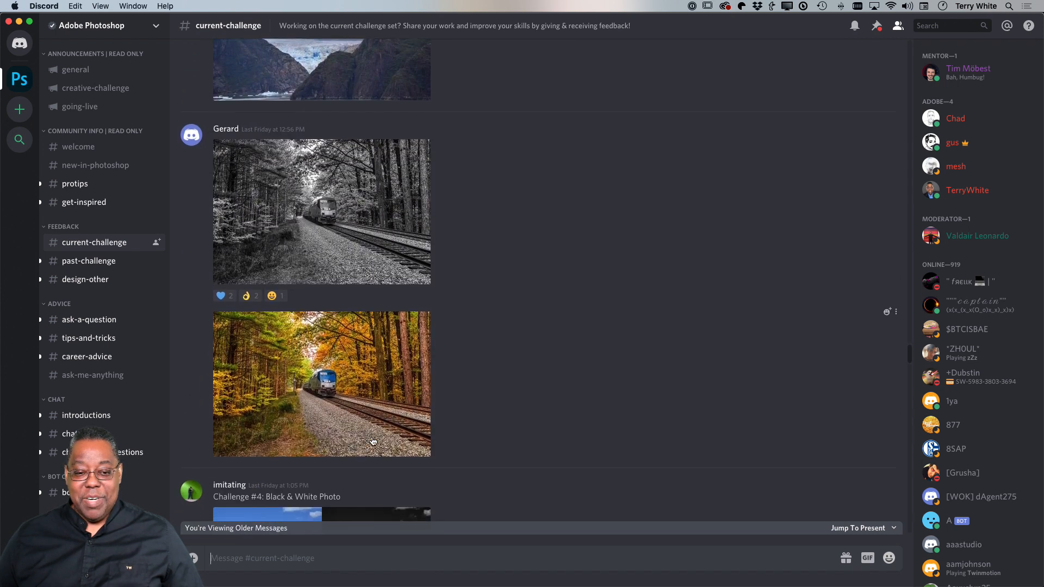
scroll(334, 222, down, 8)
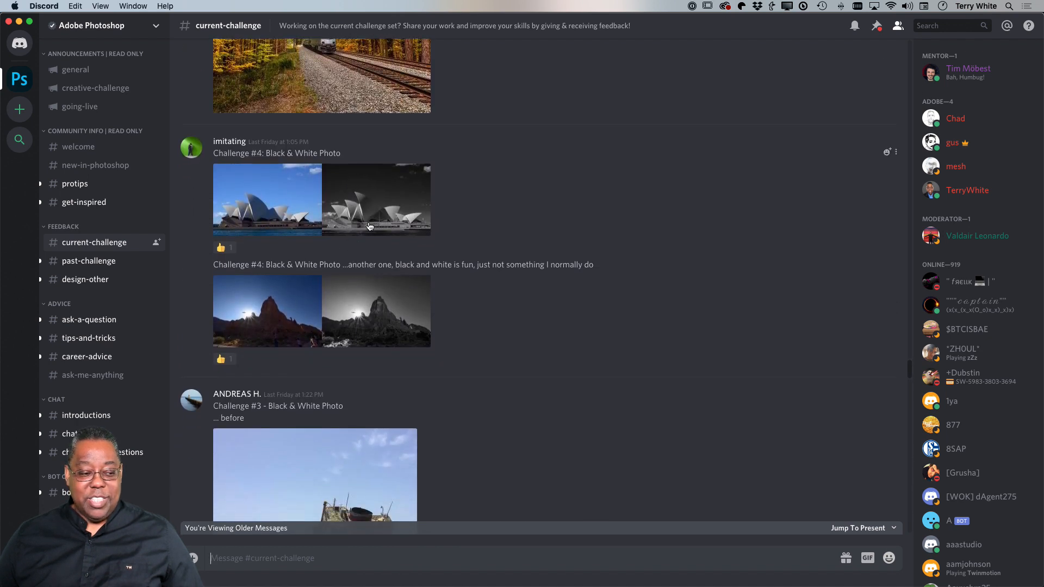
scroll(363, 264, down, 17)
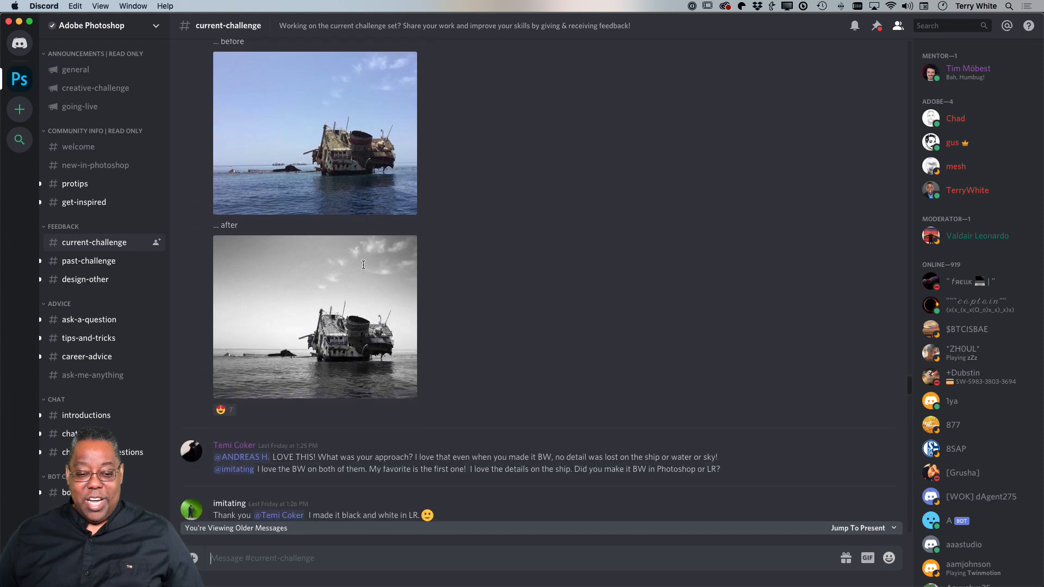
scroll(363, 268, down, 9)
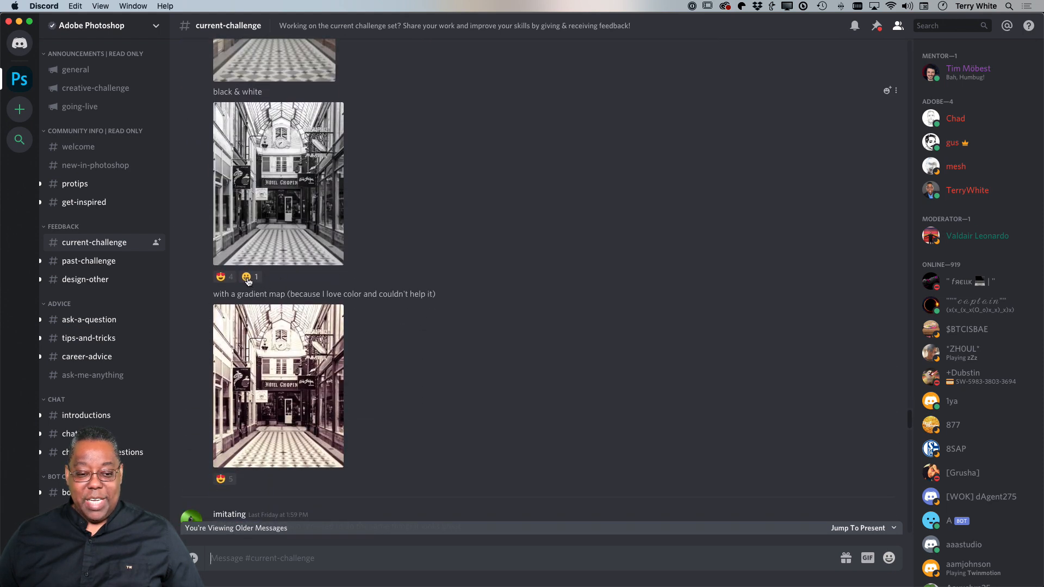
scroll(458, 287, down, 9)
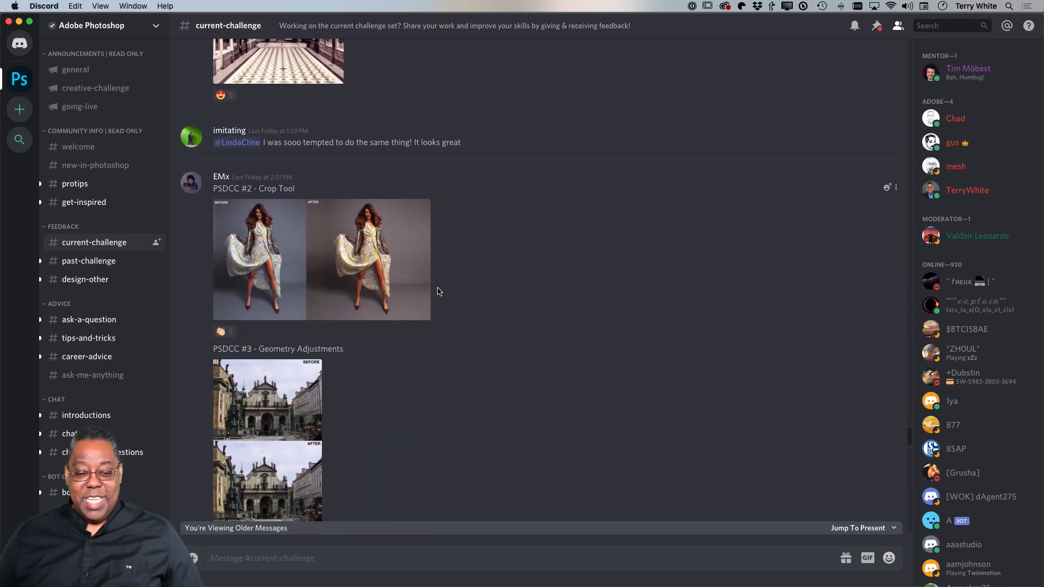
scroll(440, 292, down, 14)
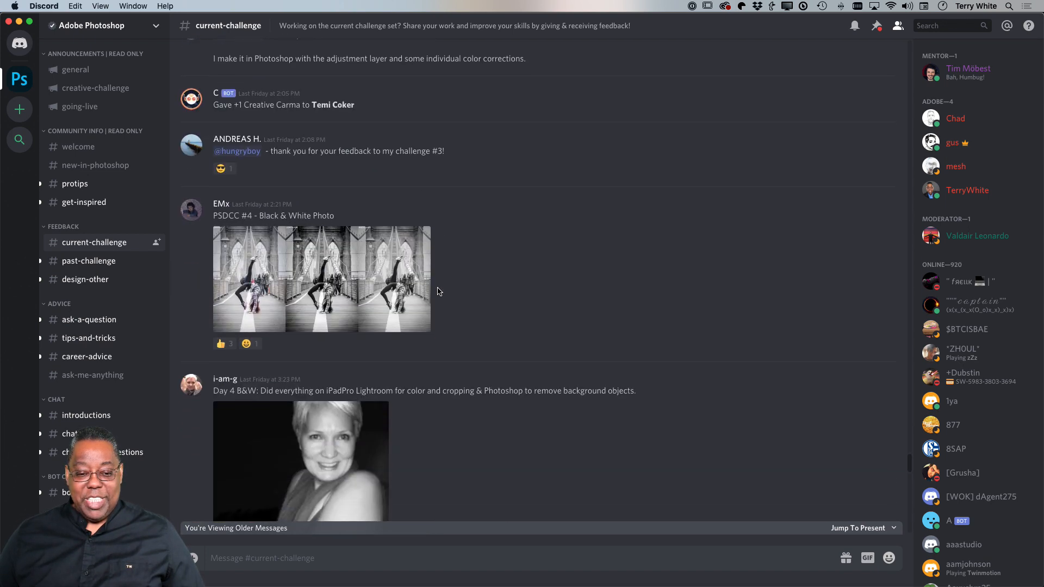
scroll(439, 292, down, 5)
scroll(459, 318, down, 18)
scroll(458, 318, down, 9)
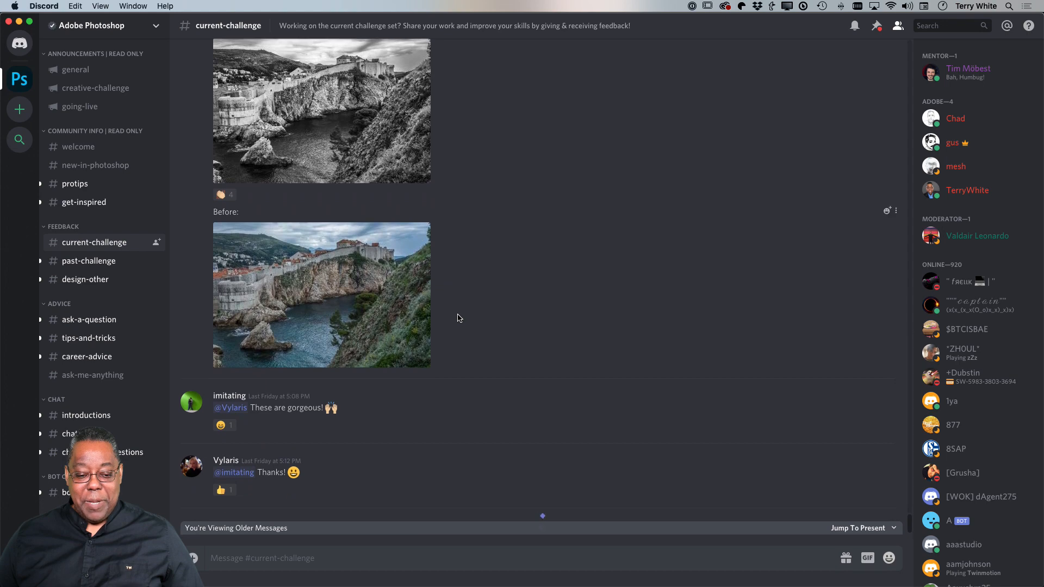
scroll(458, 318, down, 12)
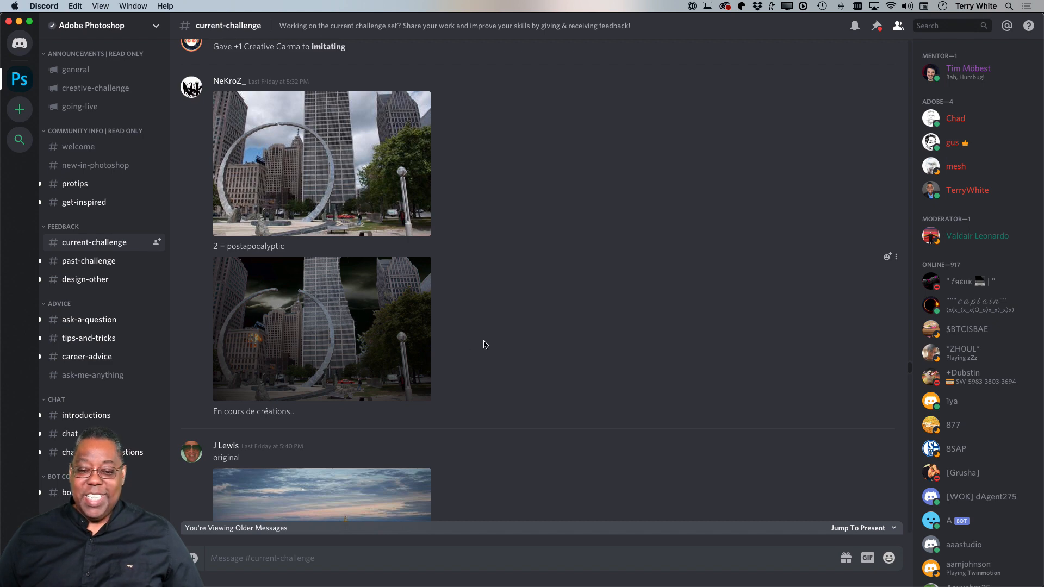
scroll(482, 345, down, 10)
scroll(483, 347, down, 15)
scroll(482, 347, down, 12)
scroll(474, 337, down, 12)
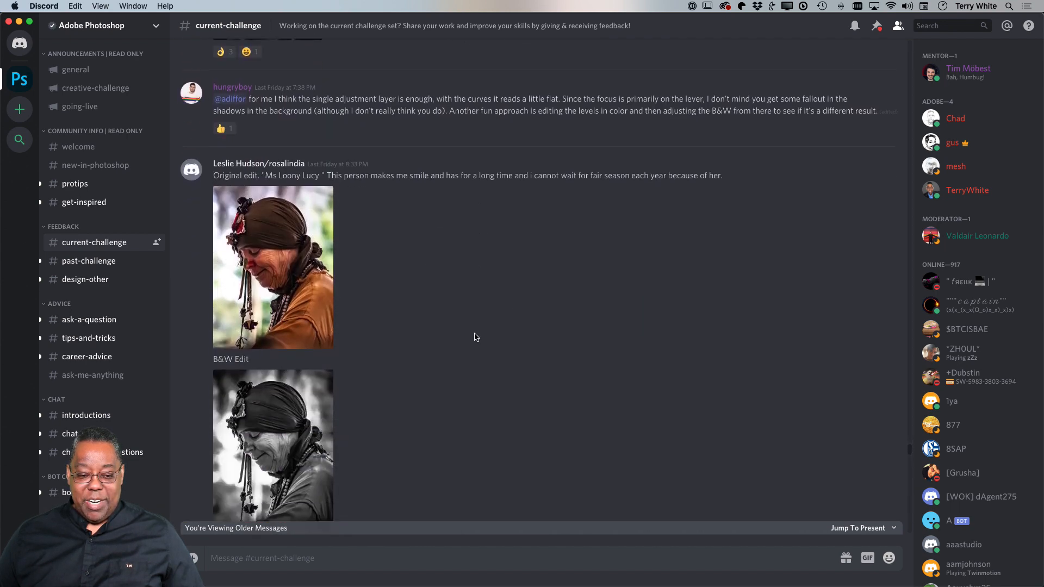
scroll(474, 337, down, 12)
scroll(469, 338, down, 2)
scroll(457, 336, up, 3)
scroll(444, 334, down, 10)
scroll(444, 337, down, 15)
scroll(445, 336, down, 3)
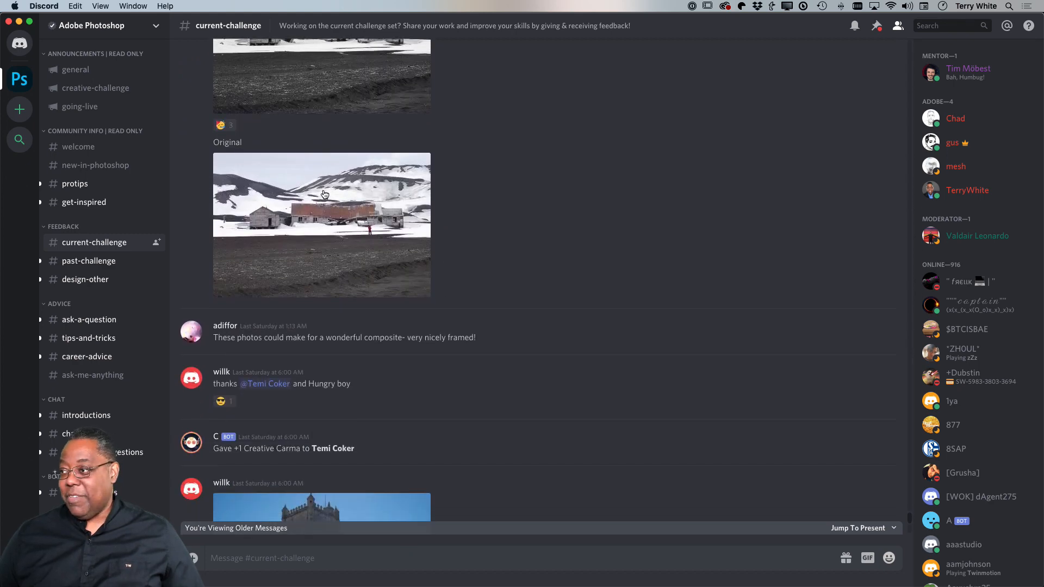
Switch back to Chrome and look through the images in the Photography PS Daily Challenge moodboard on Behance.
key(super+Tab)
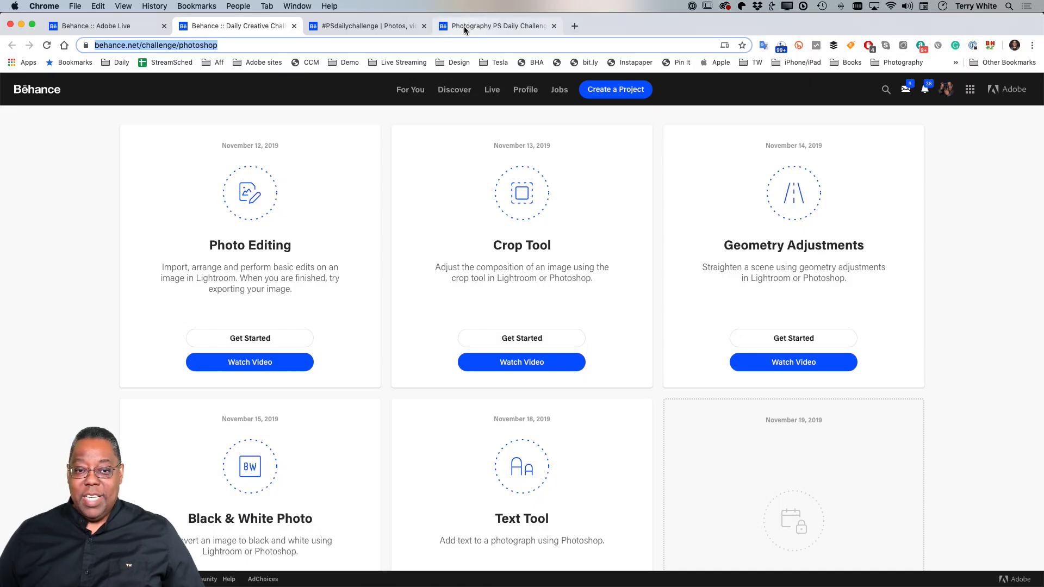
click(388, 26)
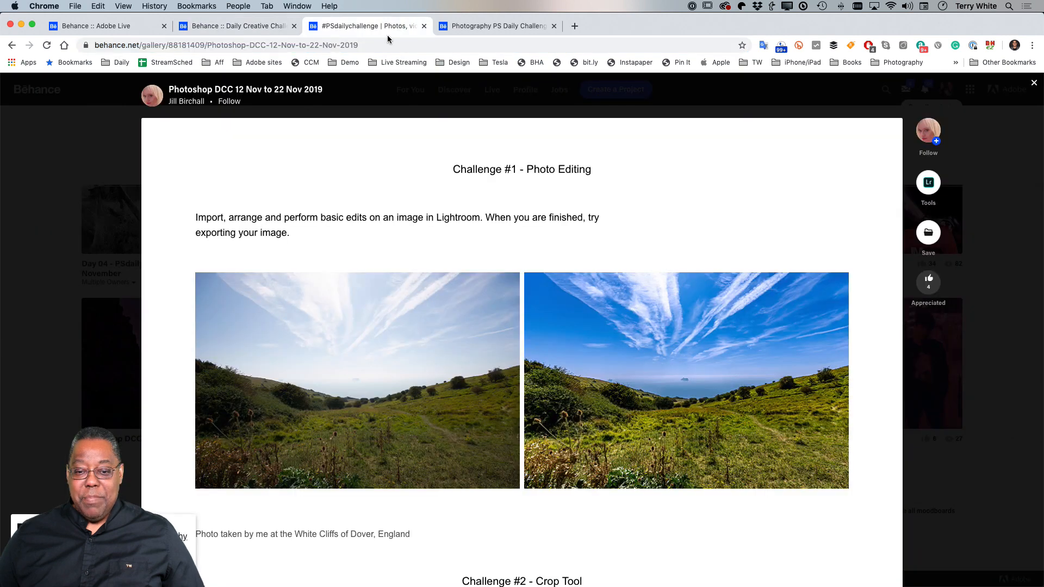
click(464, 26)
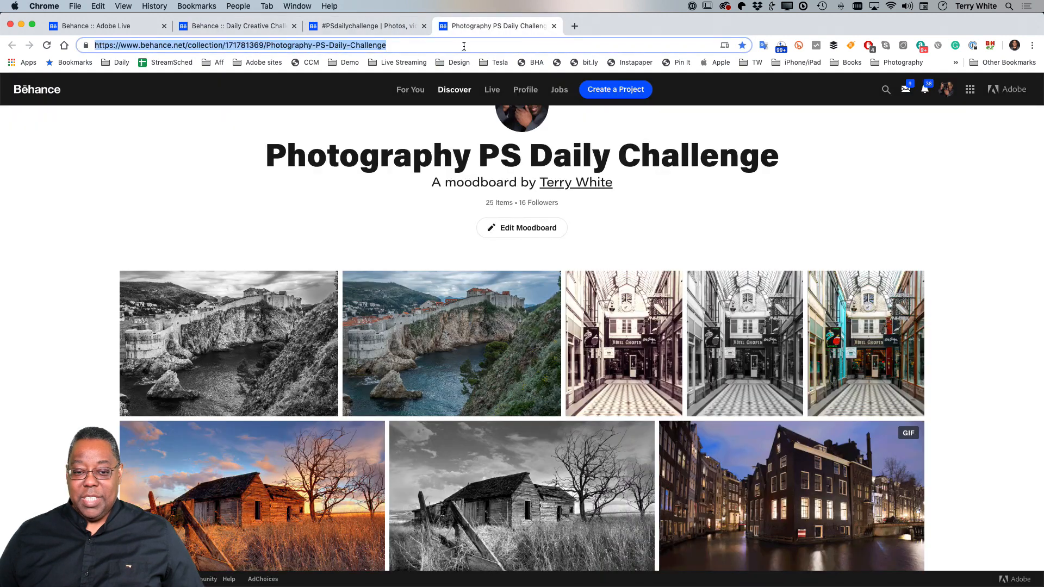
scroll(516, 221, down, 6)
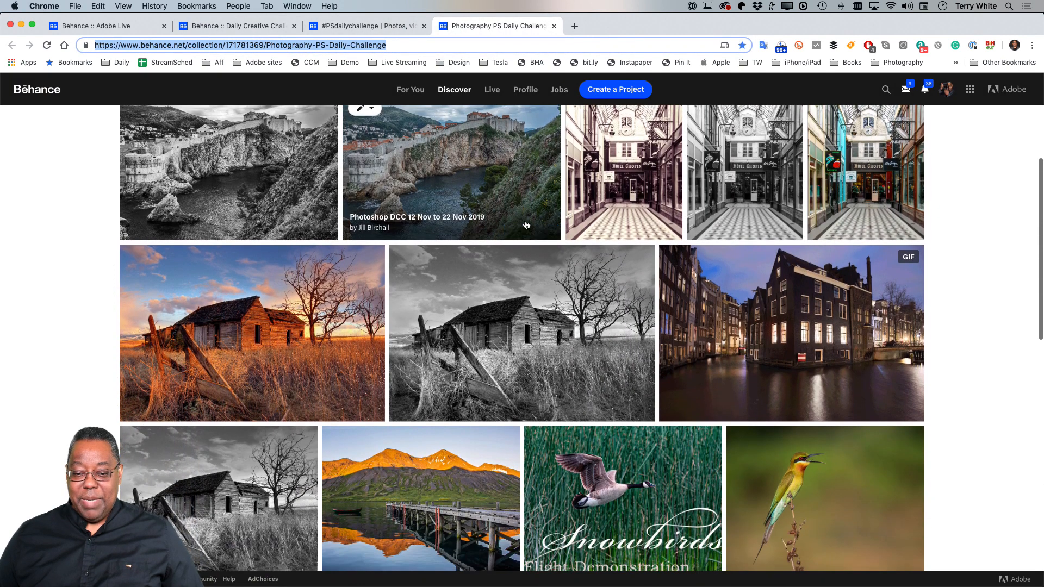
scroll(525, 225, down, 2)
scroll(526, 225, up, 5)
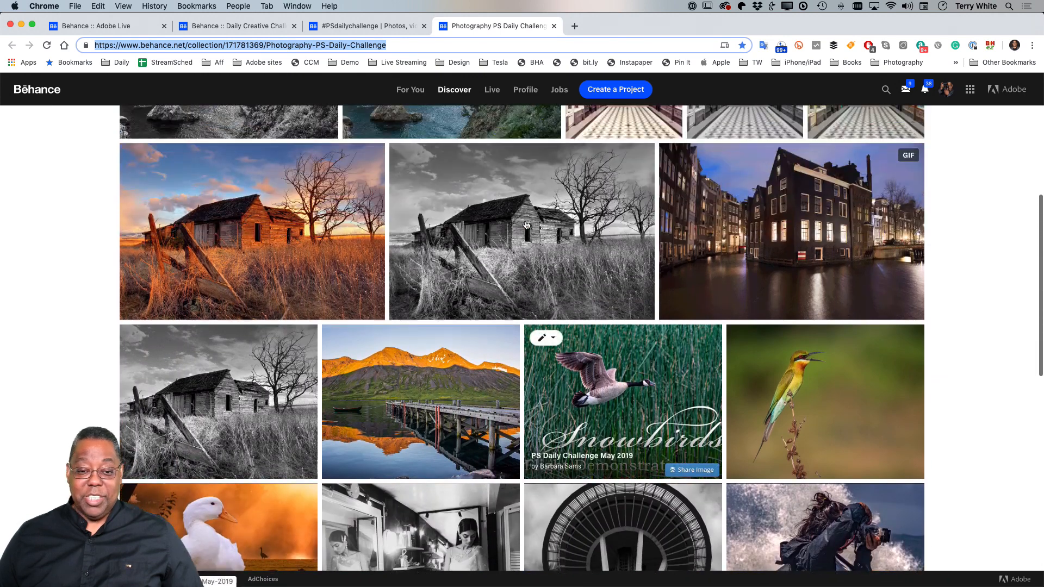
Look over the moodboard's color and black-and-white photo pairs again and return to its heading.
scroll(526, 225, up, 1)
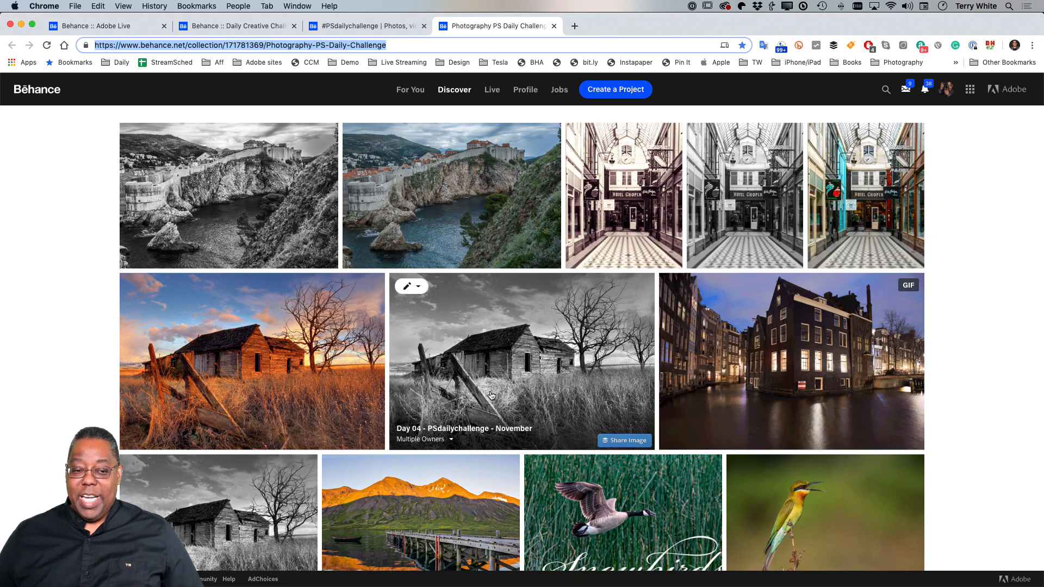
scroll(441, 417, down, 3)
scroll(440, 419, up, 5)
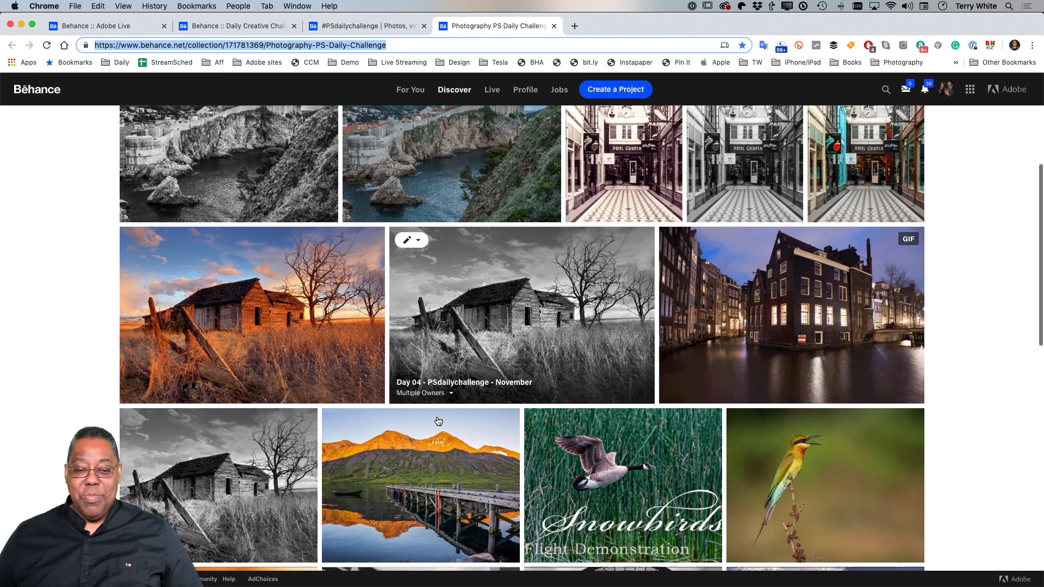
scroll(439, 420, up, 1)
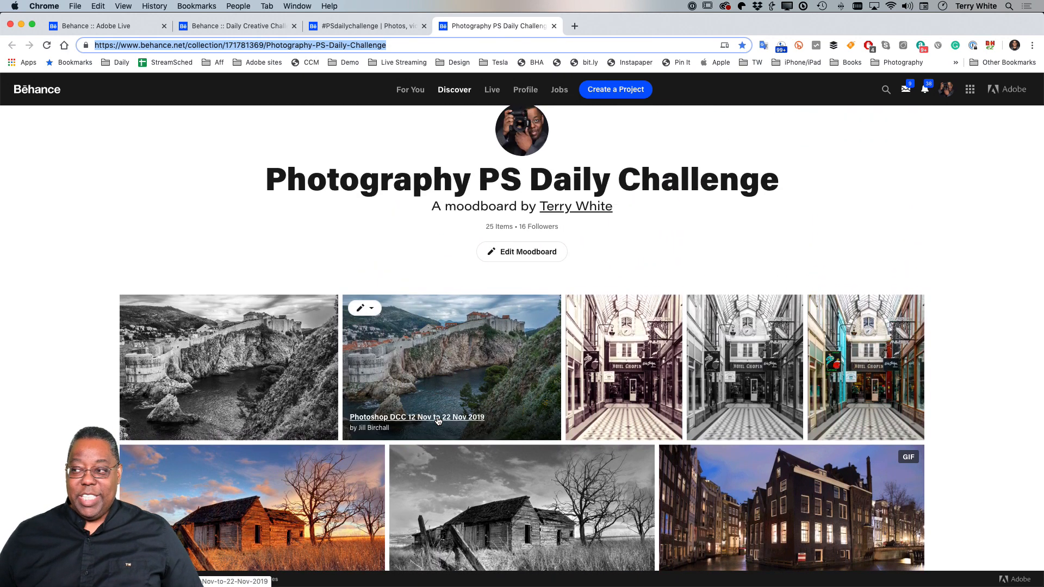
View the DCC Photography Lr Ps Fall 2019 collection in Lightroom Classic and in Lightroom, ending in Lightroom Classic.
key(super+Tab)
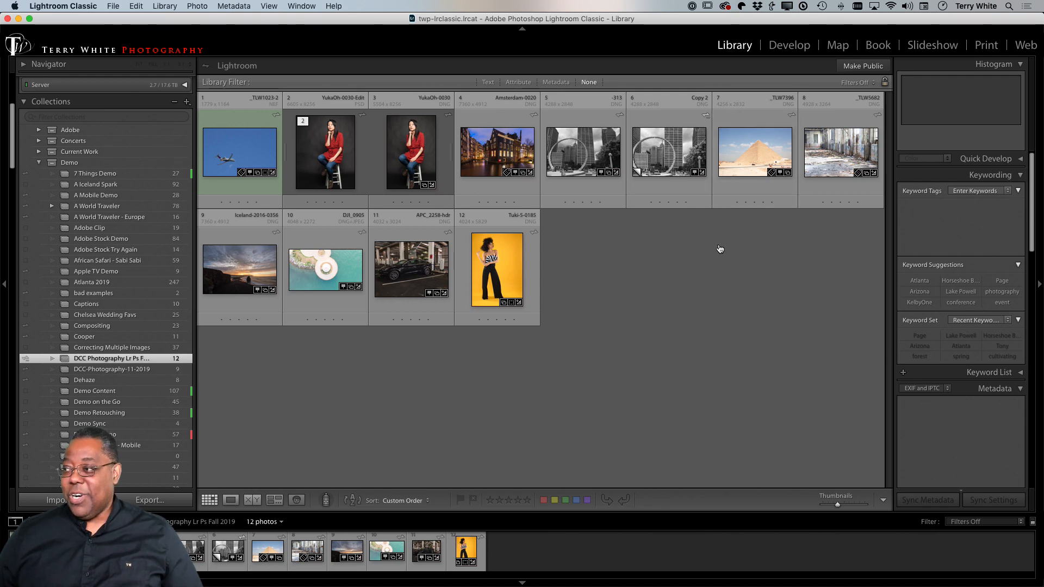
key(super+Tab)
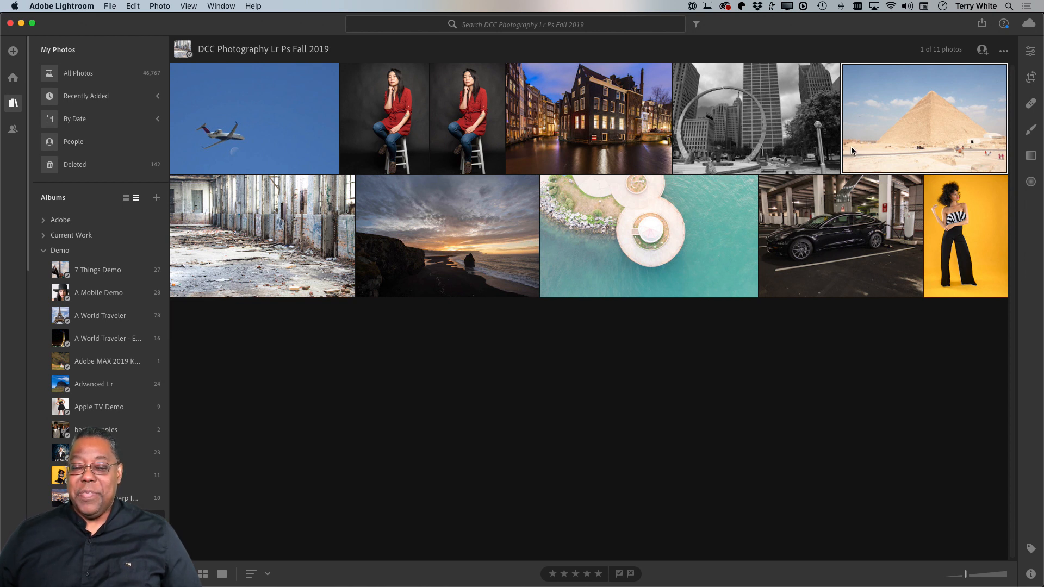
key(super+Tab)
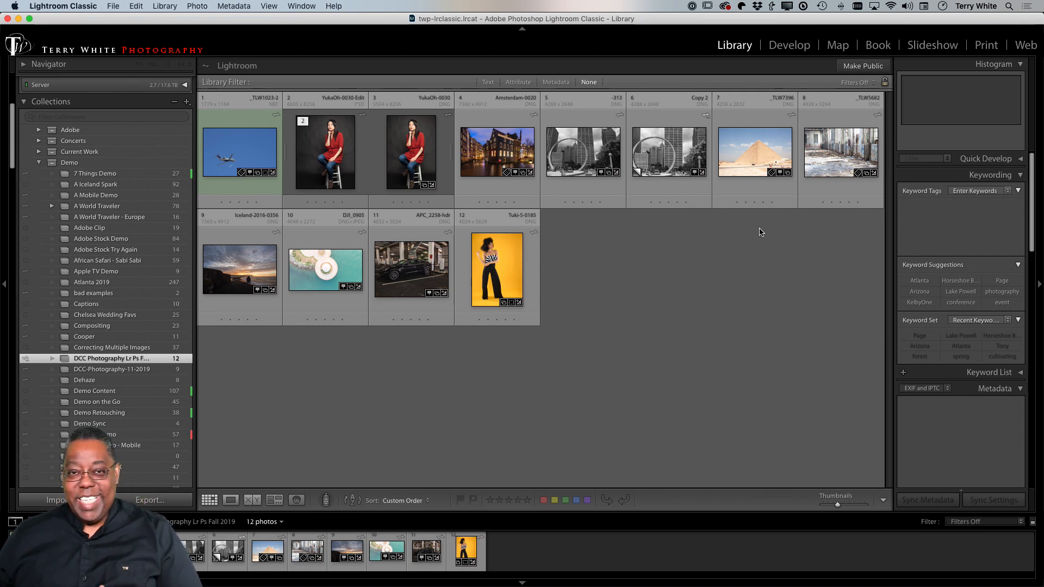
Open the pyramid photo _TLW7396 for developing and enable lens profile corrections.
click(745, 154)
key(d)
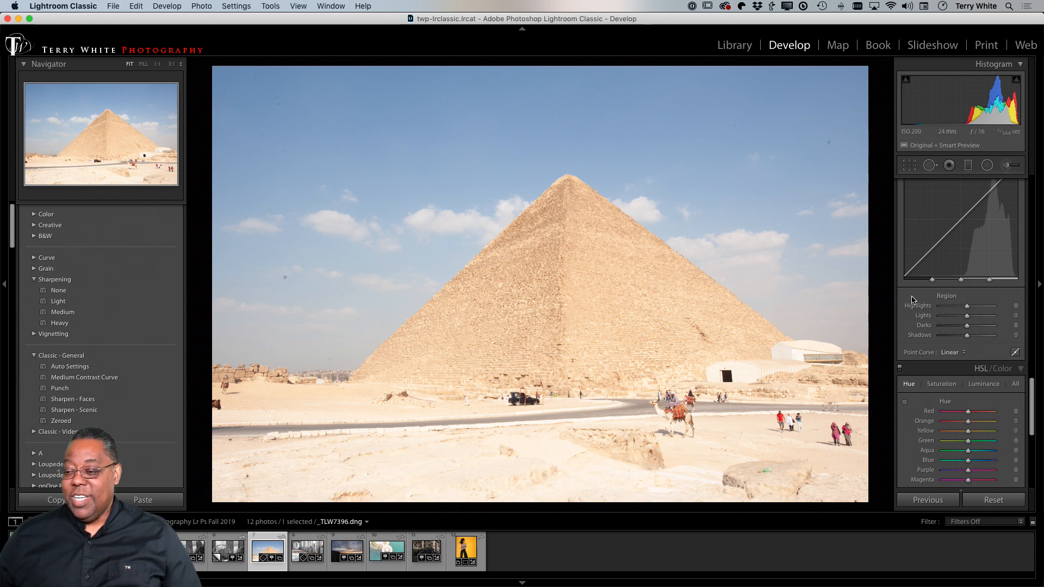
scroll(914, 298, up, 3)
scroll(914, 298, up, 10)
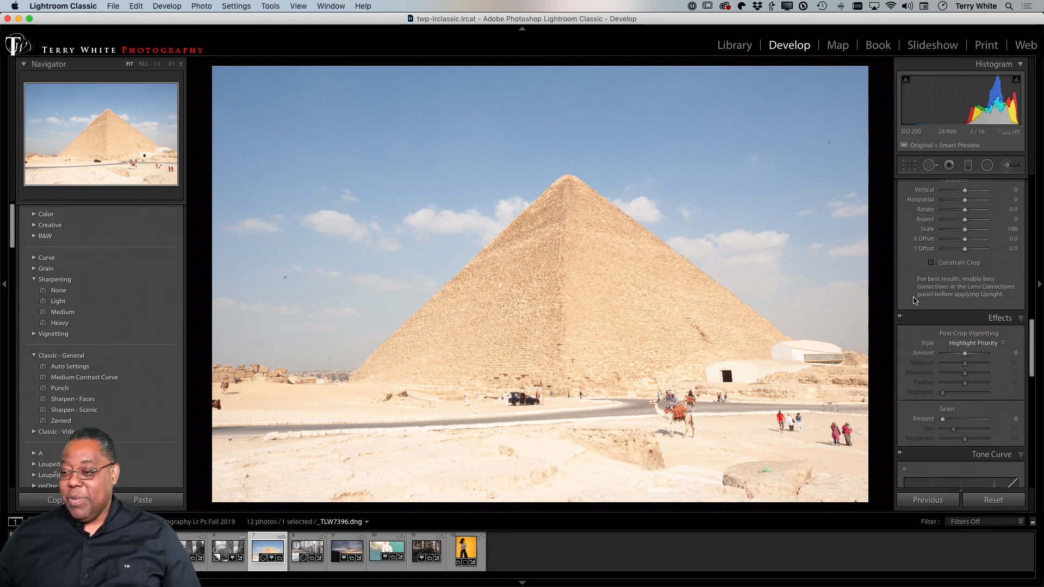
scroll(914, 300, up, 10)
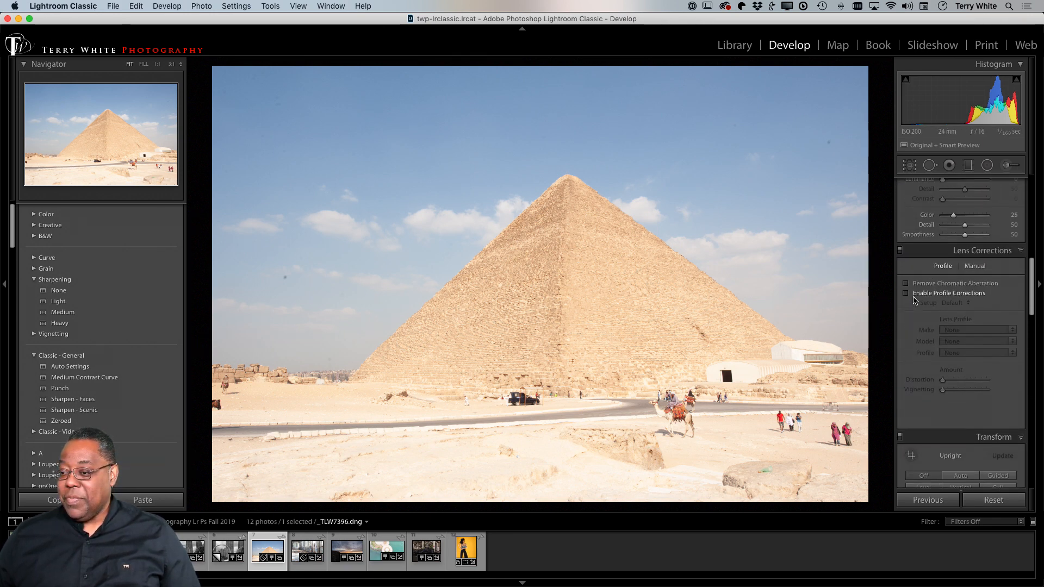
click(906, 294)
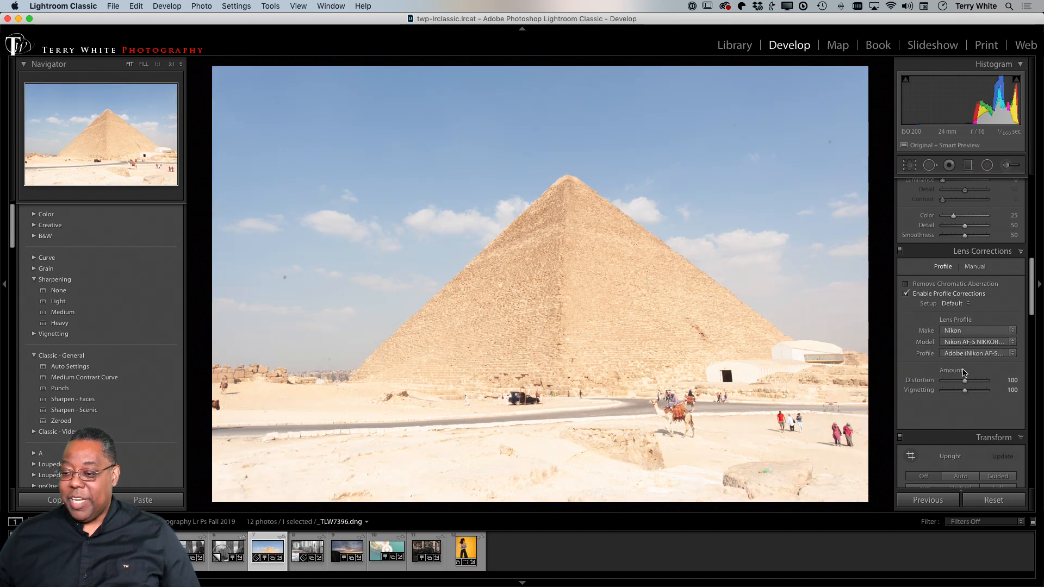
Apply Auto tone to the pyramid photo, raise Blacks to -30 and set Dehaze to +22.
scroll(968, 299, up, 6)
scroll(969, 296, up, 4)
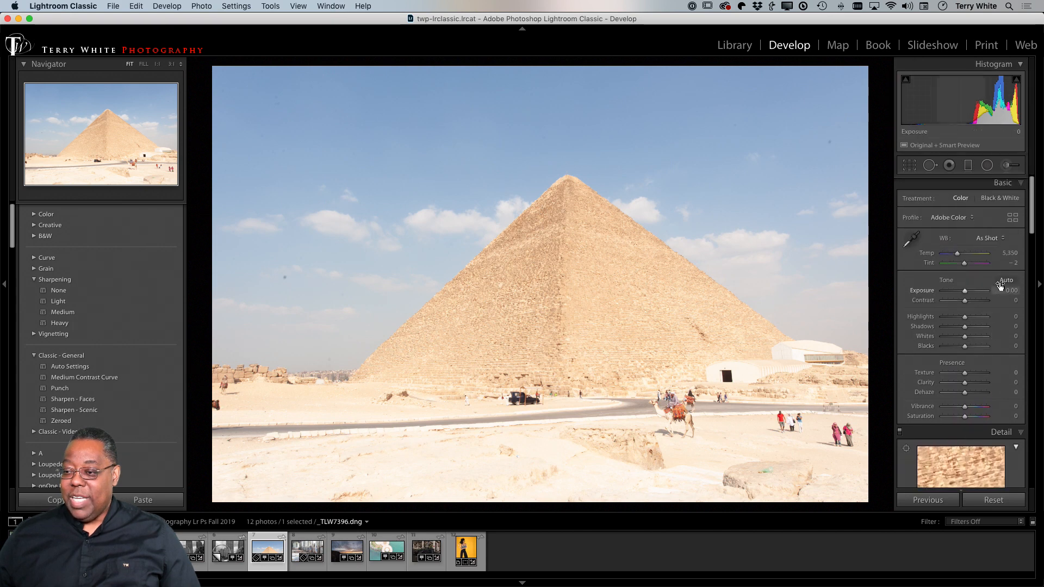
click(1006, 281)
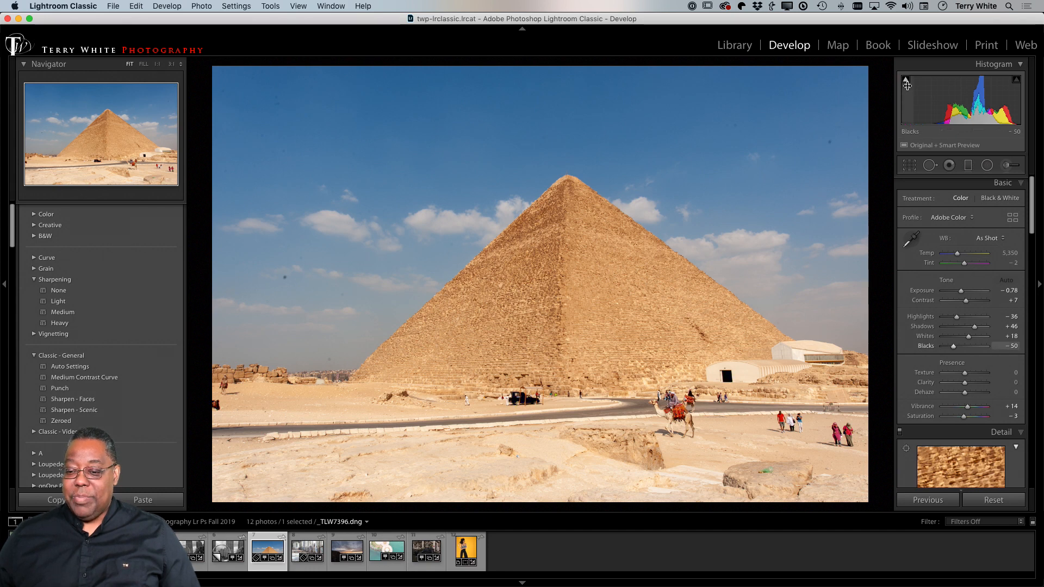
mouse_move(919, 101)
mouse_down()
mouse_move(944, 101)
mouse_move(929, 101)
mouse_up()
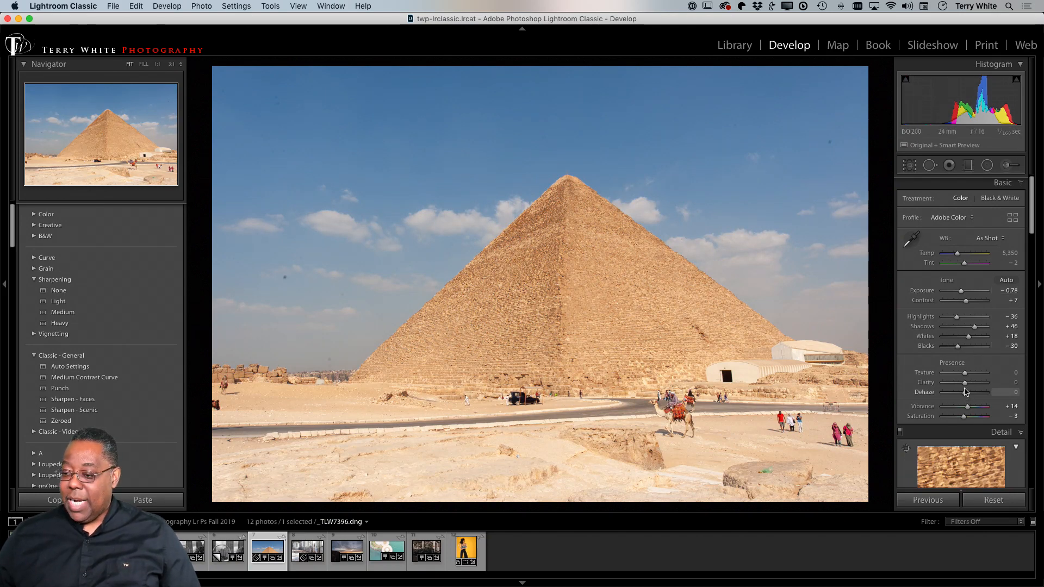
drag(967, 396, 971, 397)
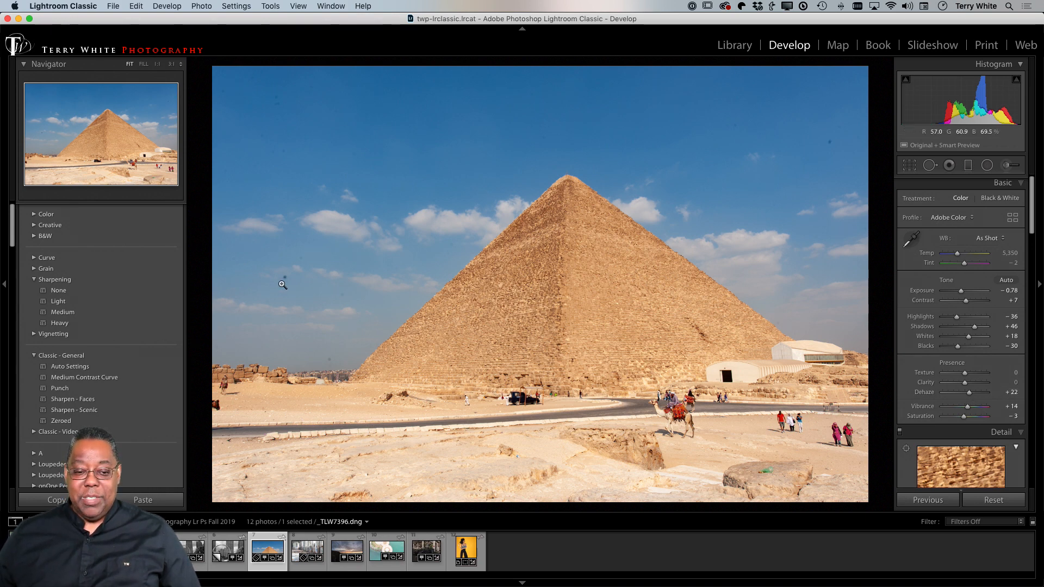
Inspect the sky at 1:1 for sensor dust spots on both sides of the pyramid.
click(282, 285)
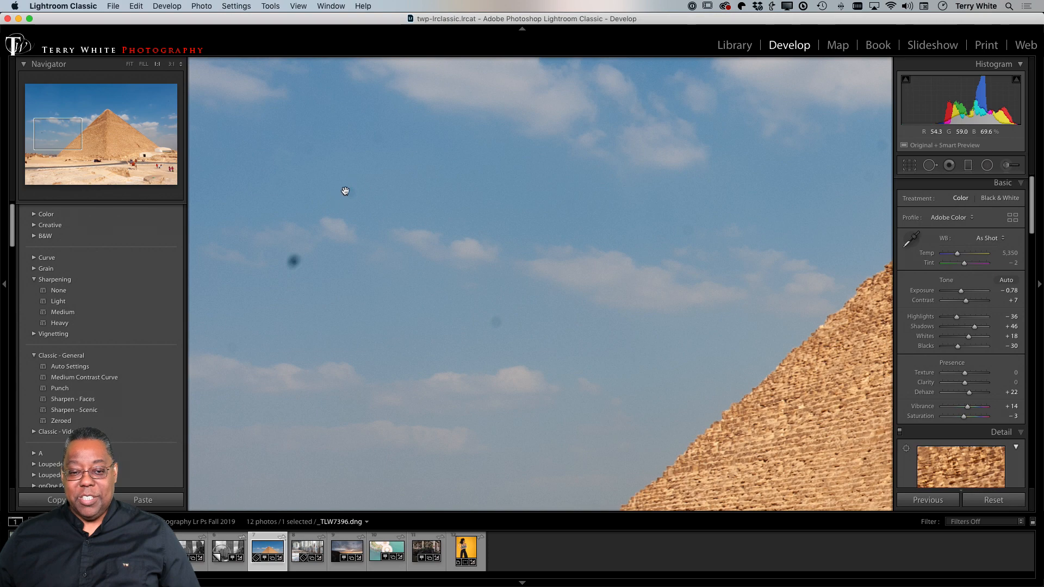
click(306, 285)
click(328, 361)
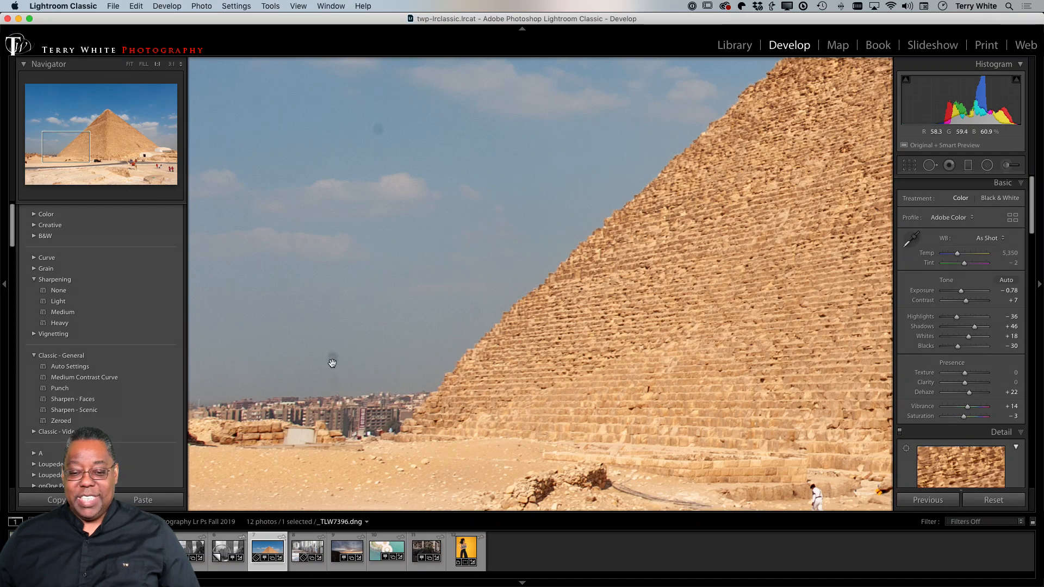
click(332, 363)
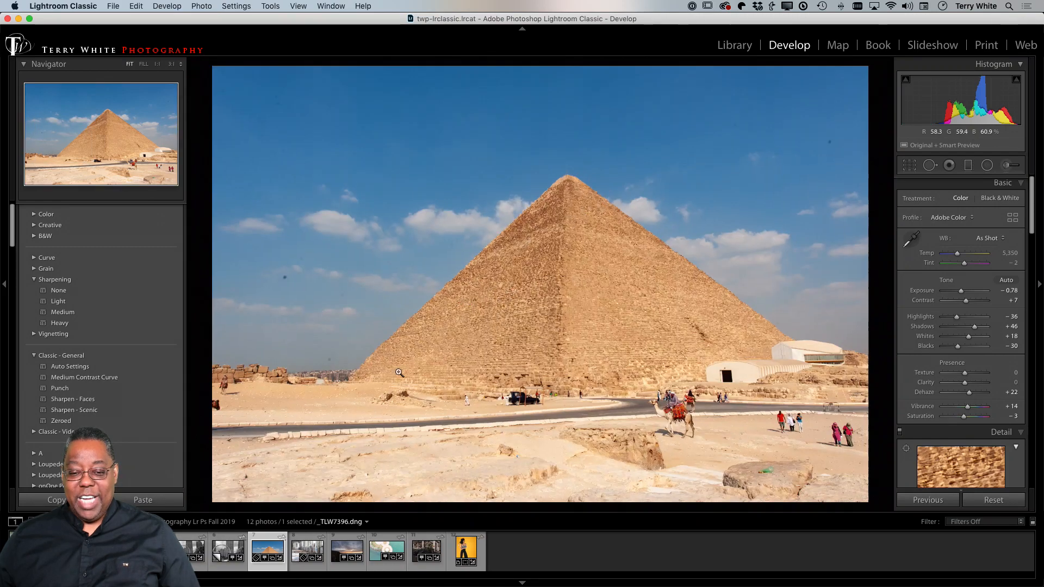
click(827, 143)
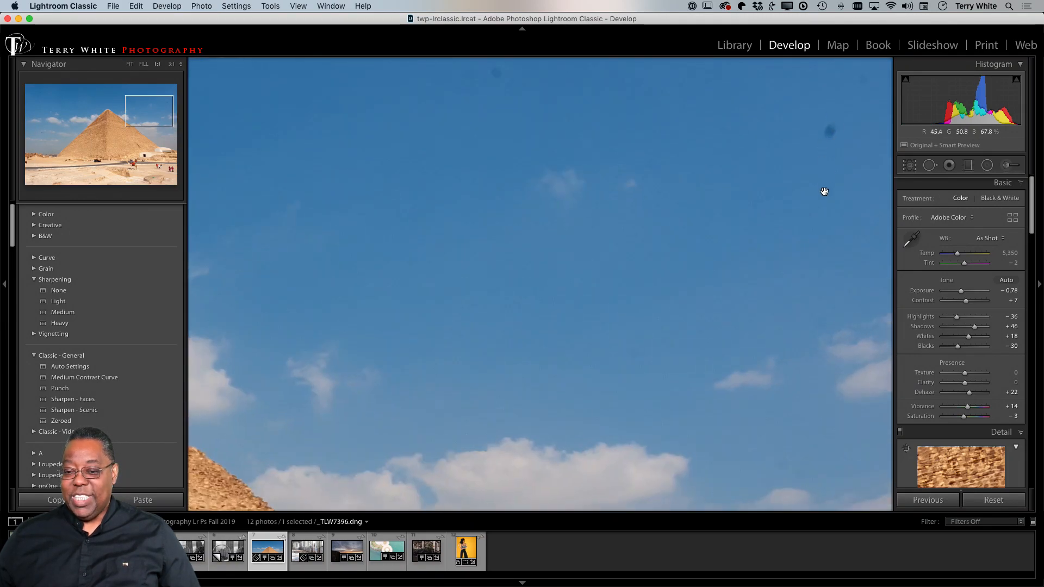
click(772, 286)
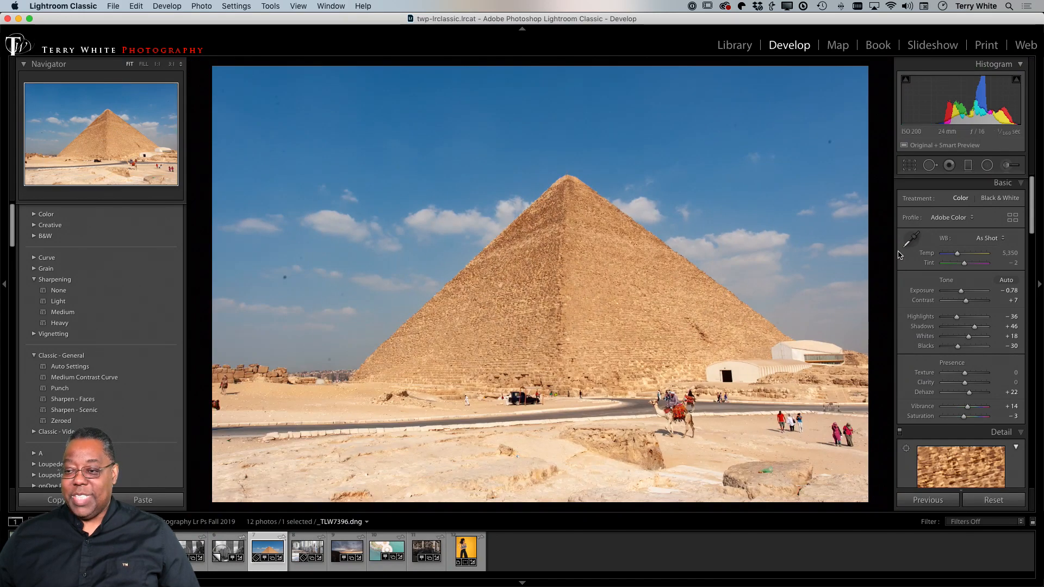
Heal four dust spots in the sky around the pyramid with Spot Removal at size 76.
click(929, 166)
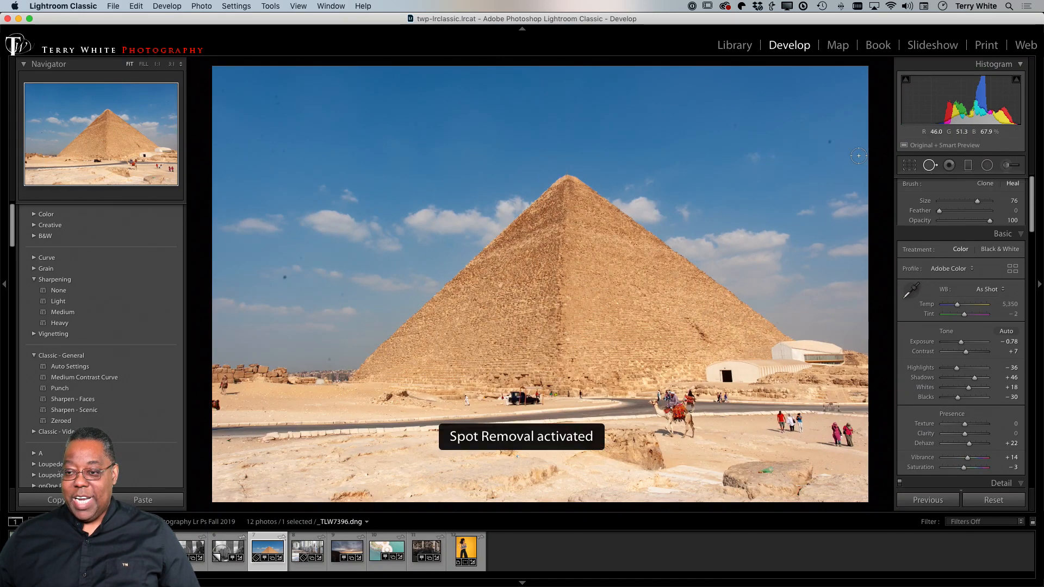
click(829, 140)
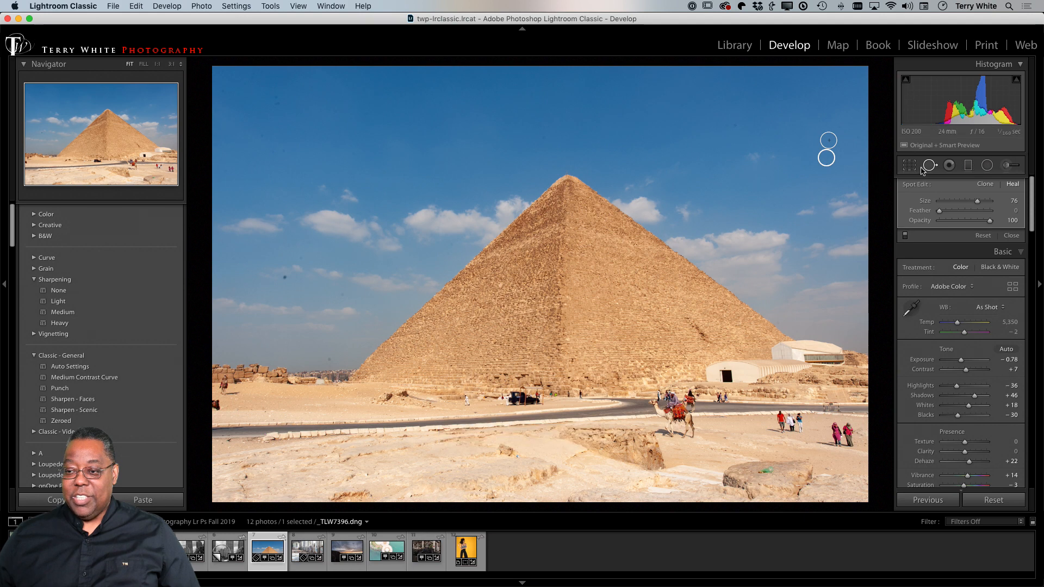
click(284, 278)
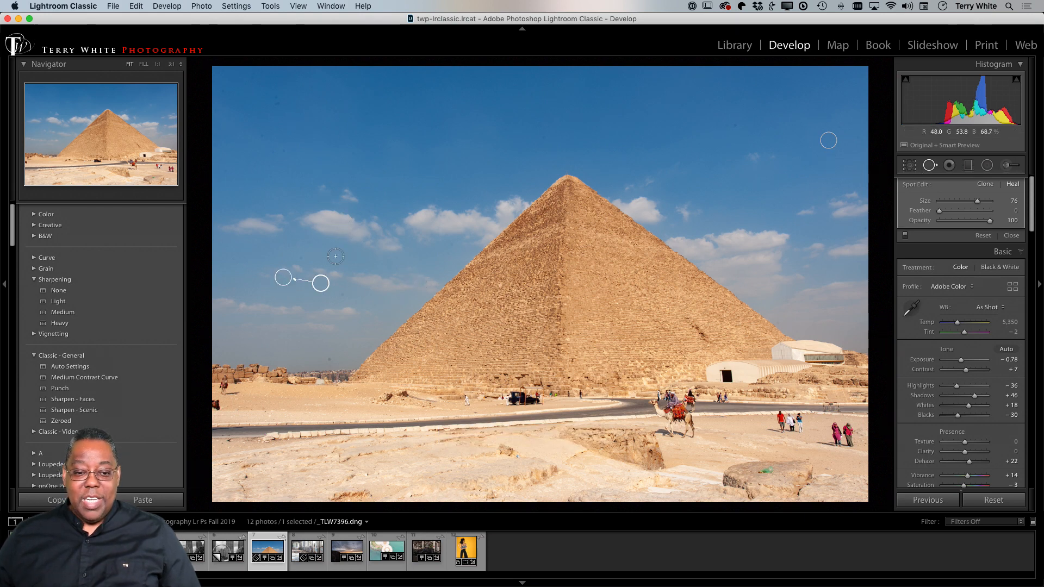
click(329, 357)
click(341, 294)
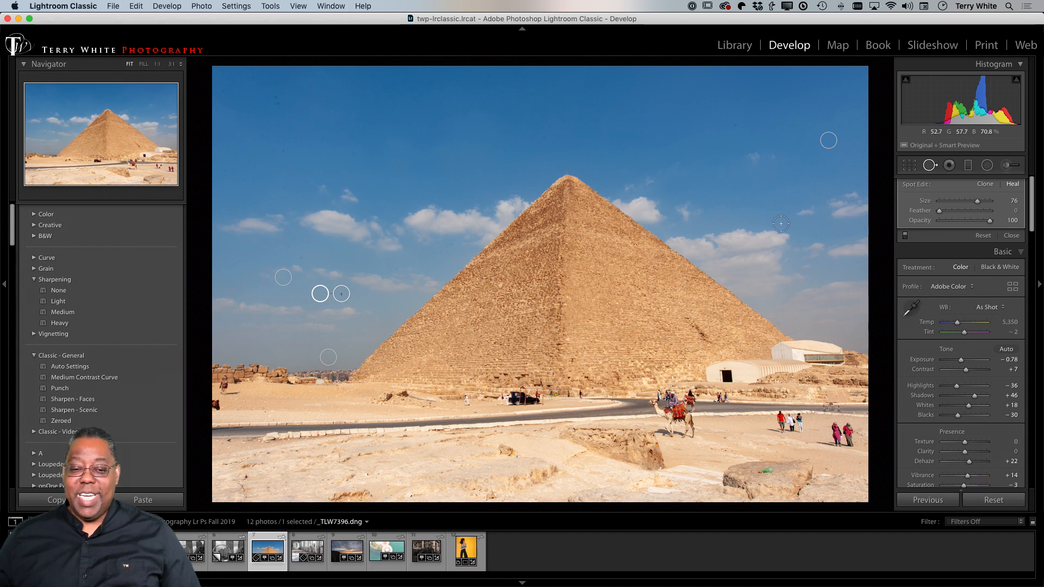
click(931, 168)
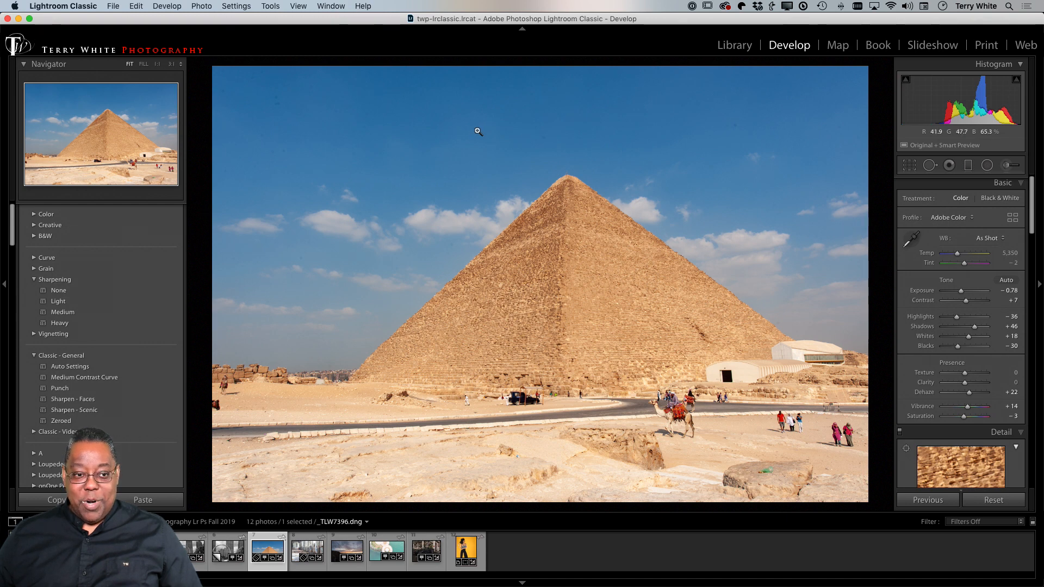
Return to the library grid and send the pyramid photo to Adobe Photoshop 2020 for editing.
key(g)
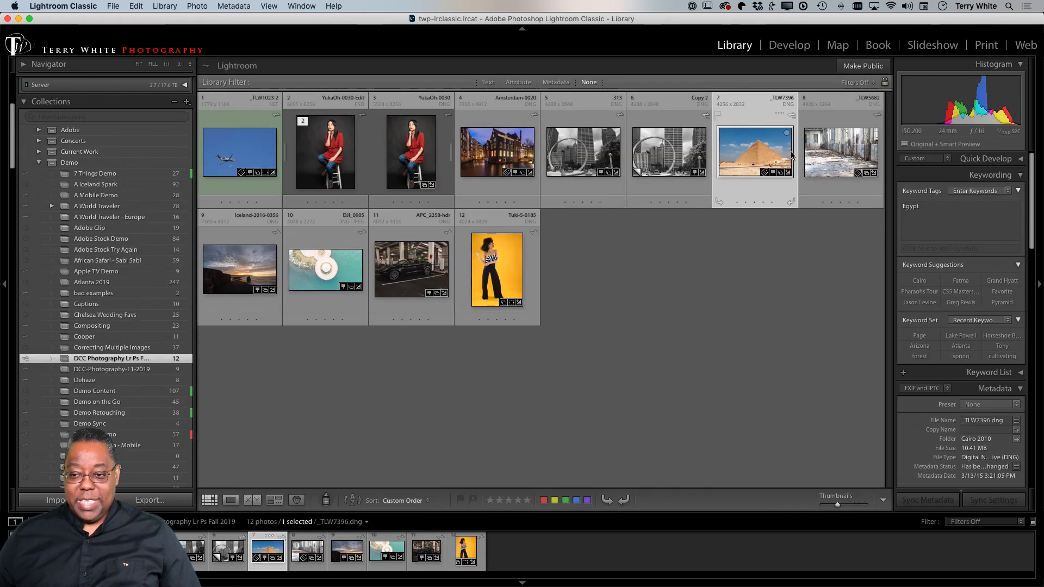
right_click(745, 152)
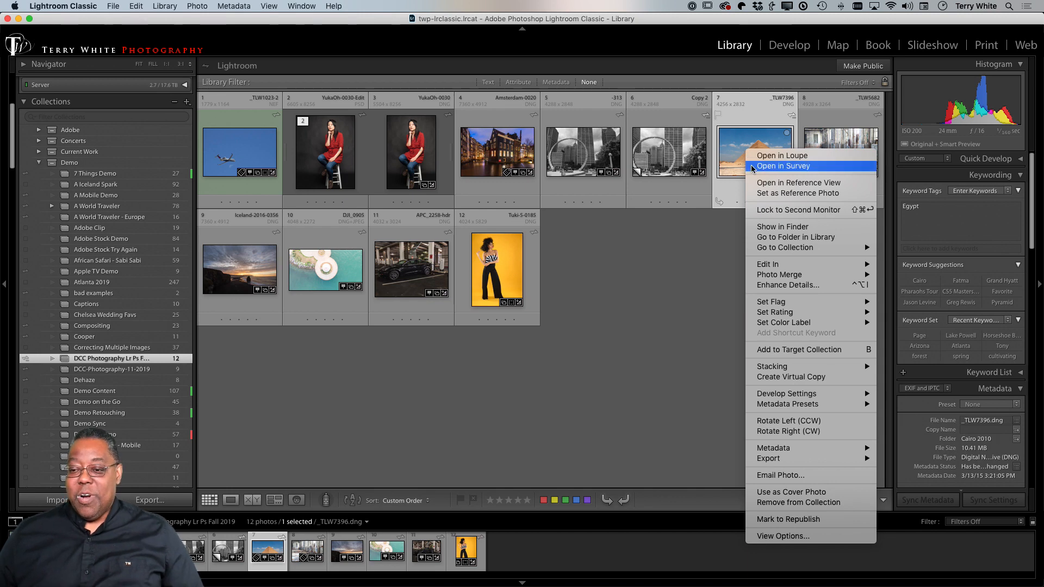
mouse_move(768, 264)
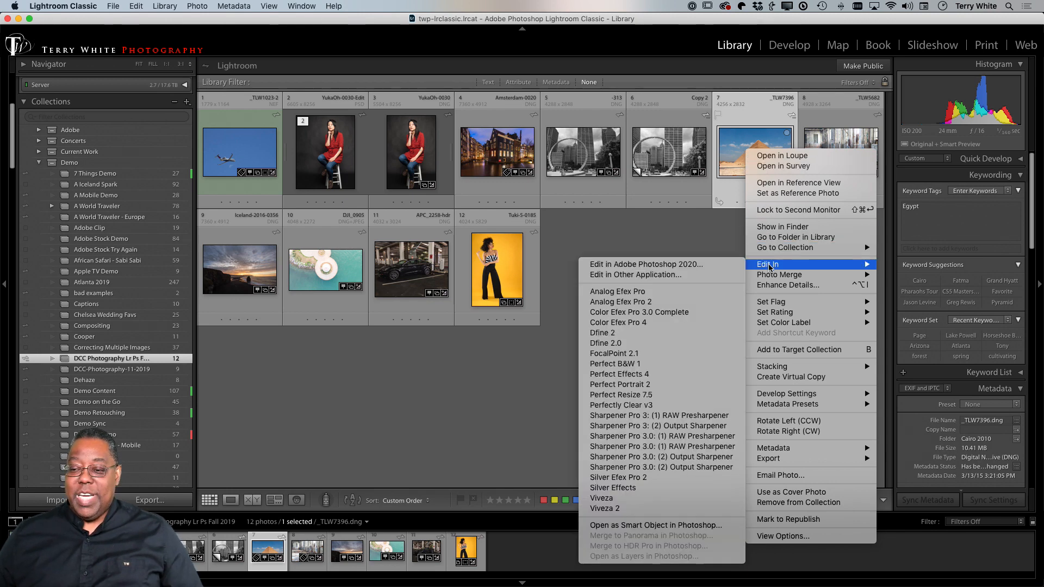
click(715, 267)
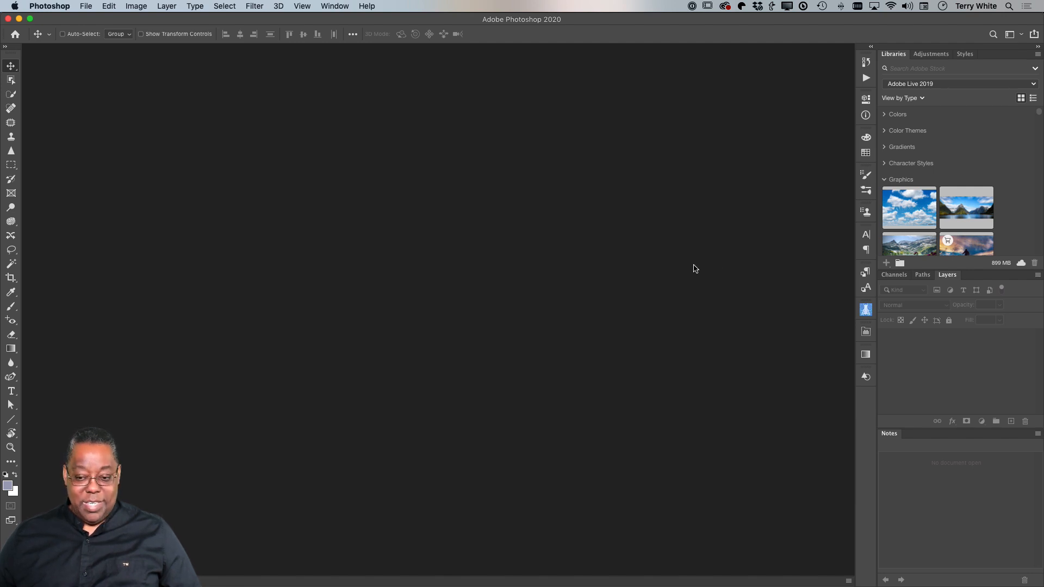
key(super+Tab)
key(super+Tab)
key(super+Tab)
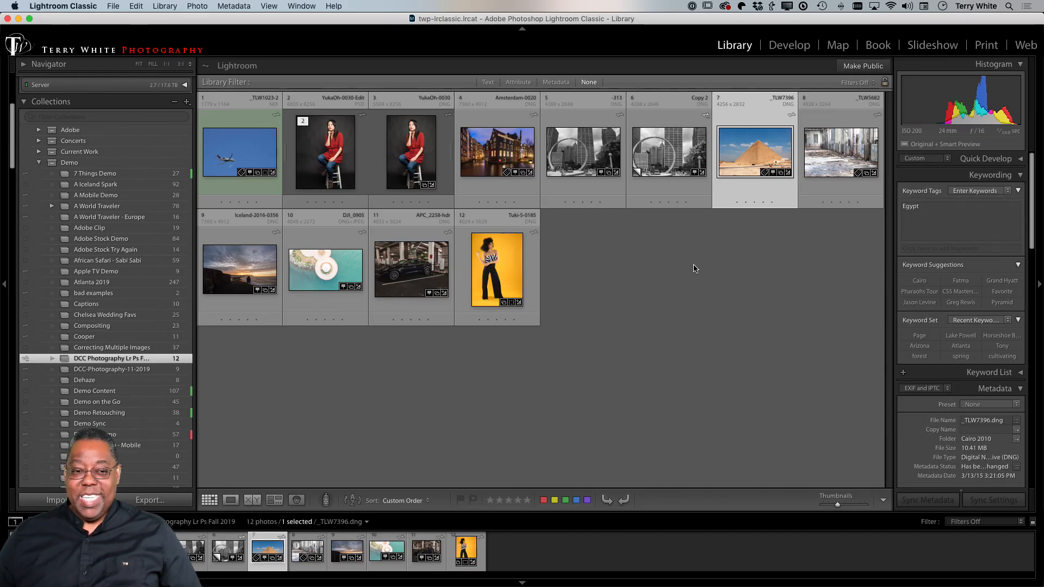
key(super+Tab)
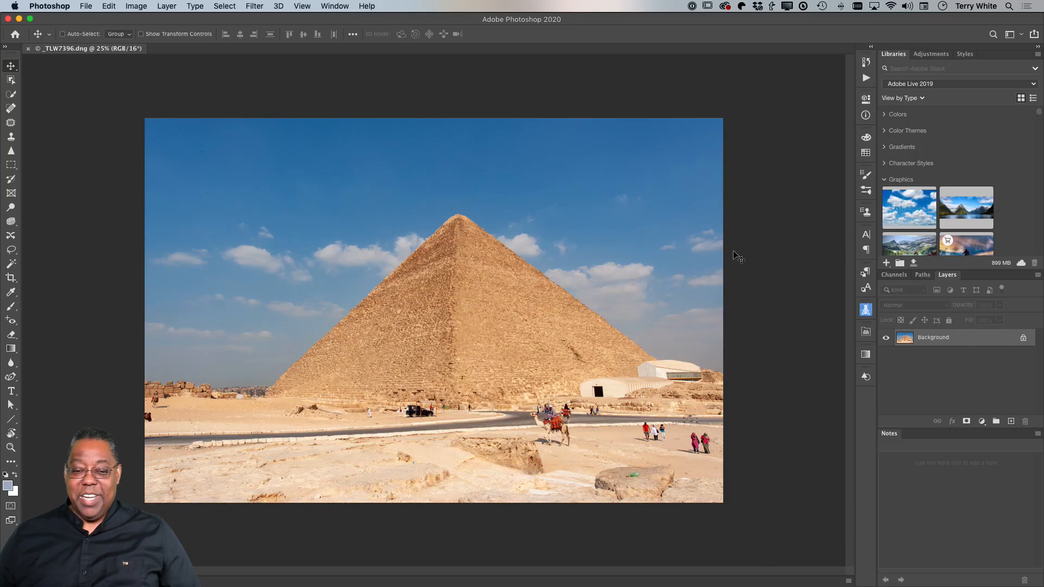
Remove the two people in purple and the lone figure near the pyramid's base with the content-aware Spot Healing Brush.
key(super+plus)
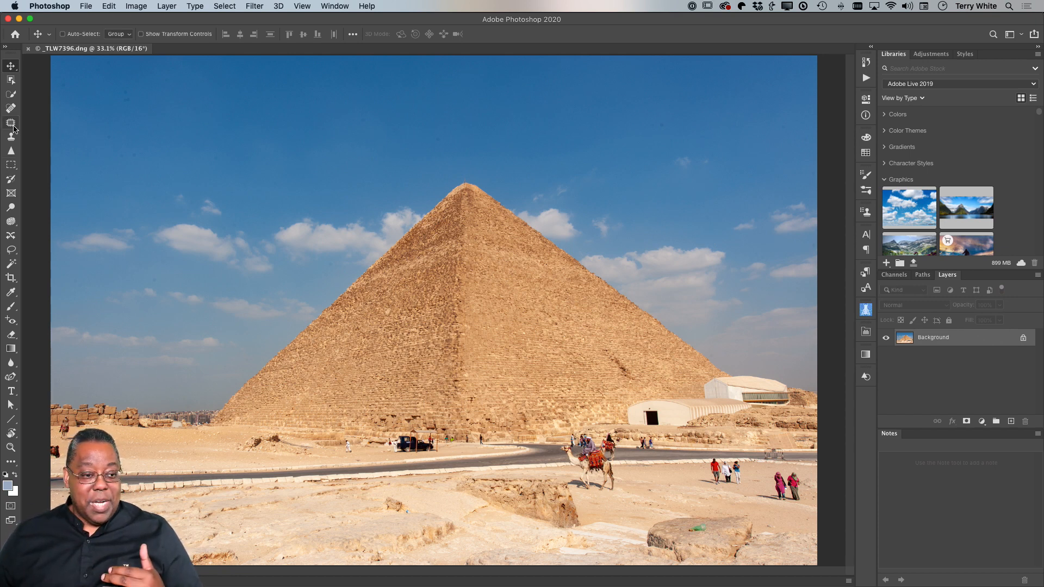
click(12, 109)
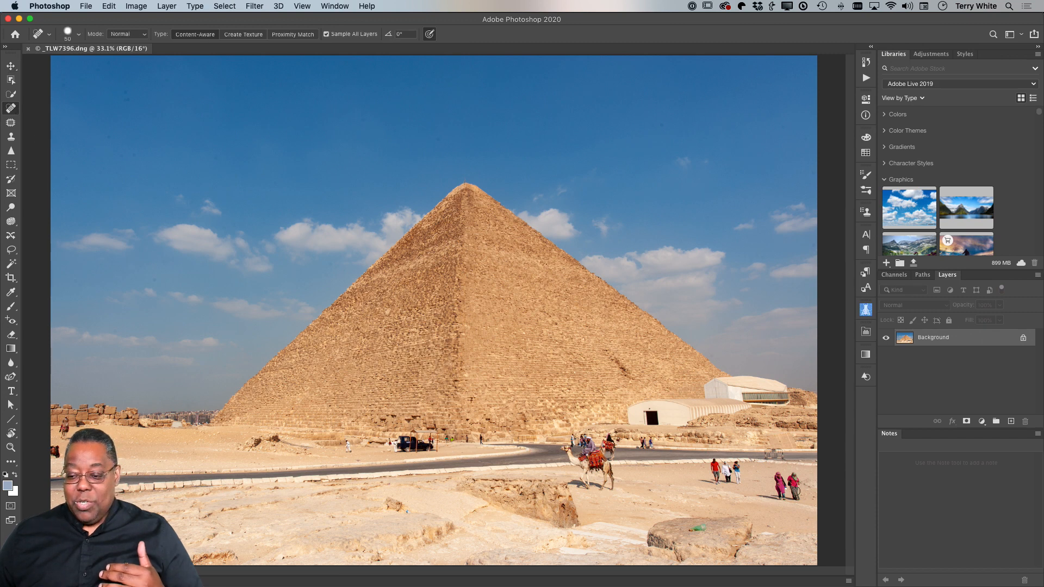
mouse_move(793, 480)
mouse_down()
mouse_move(775, 478)
mouse_move(796, 477)
mouse_move(795, 499)
mouse_move(783, 484)
mouse_move(789, 505)
mouse_move(761, 498)
mouse_move(789, 495)
mouse_move(778, 480)
mouse_move(776, 499)
mouse_up()
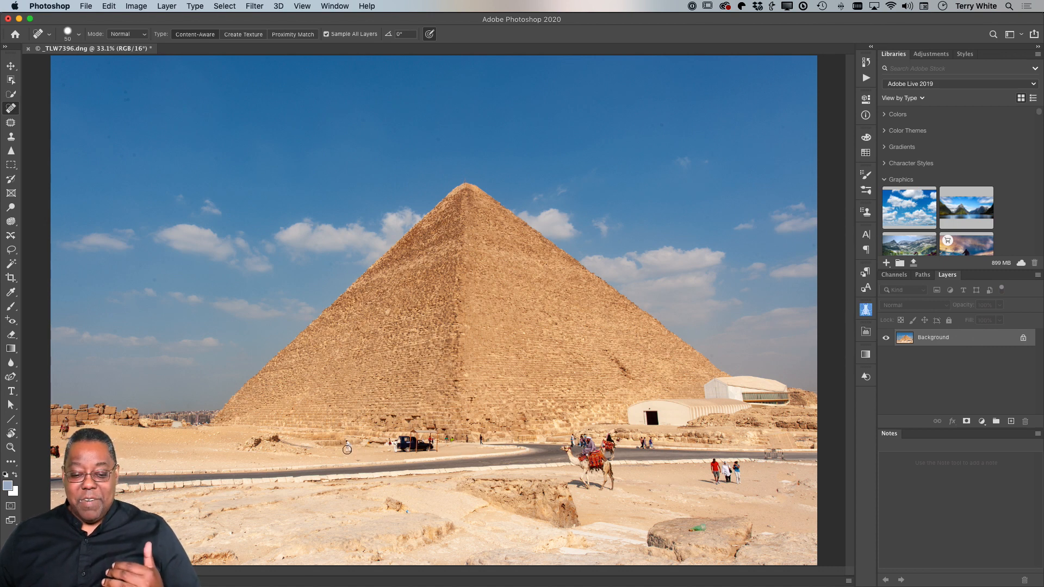
drag(348, 451, 348, 450)
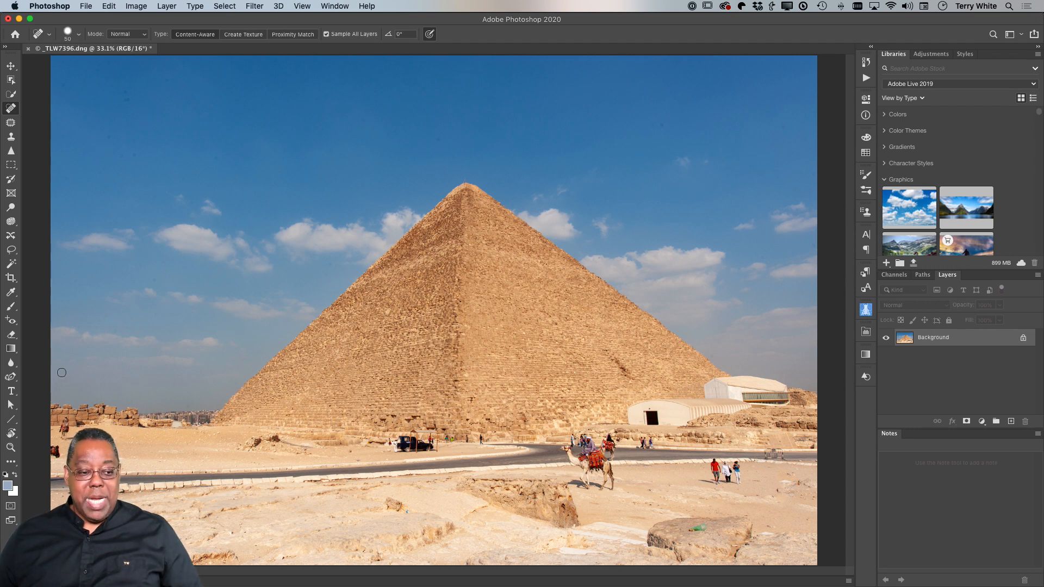
Add the text "Ancient" in the sky above the pyramid's peak.
key(t)
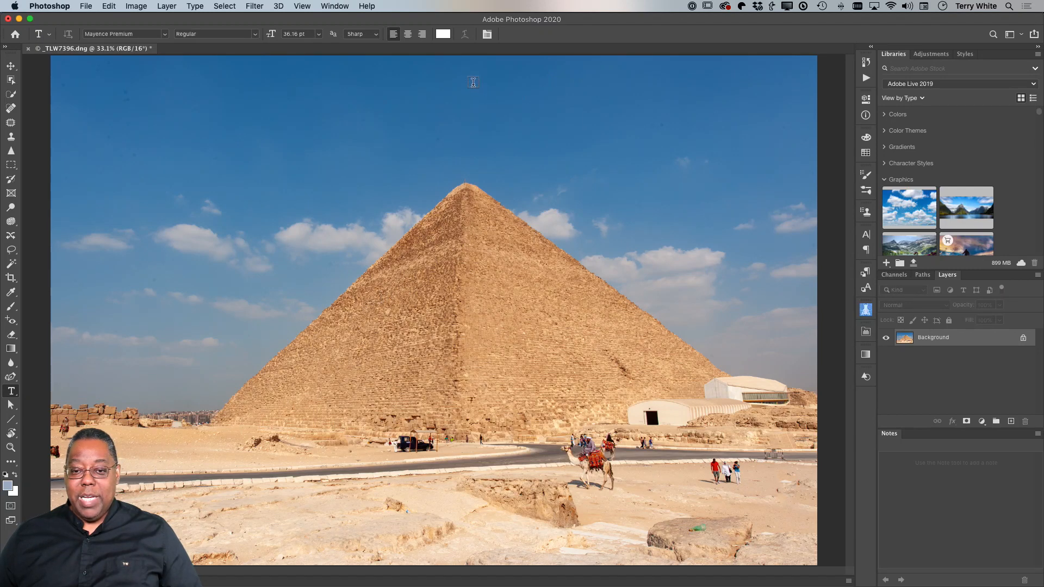
click(508, 87)
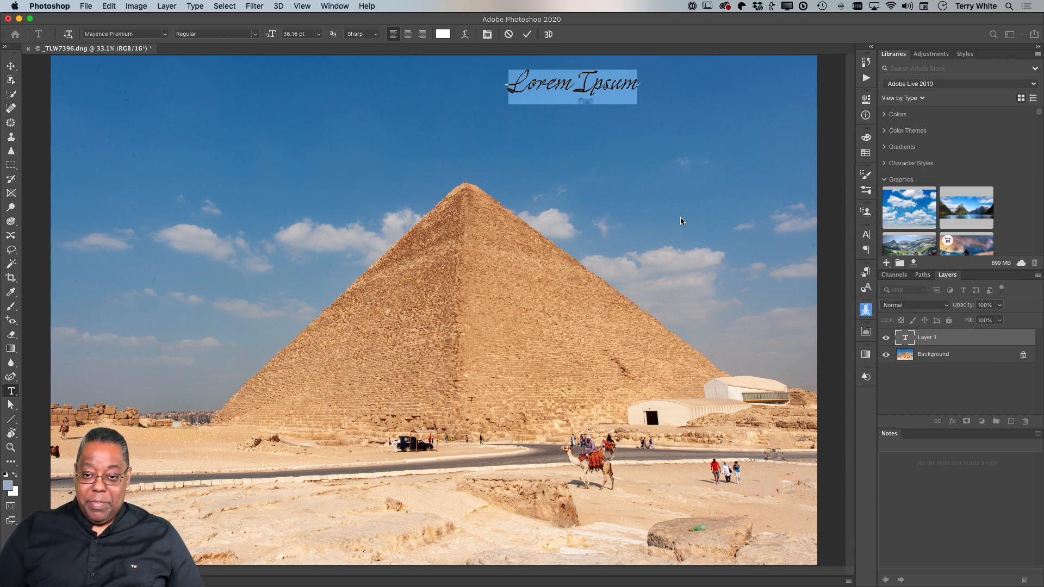
text(Ancient)
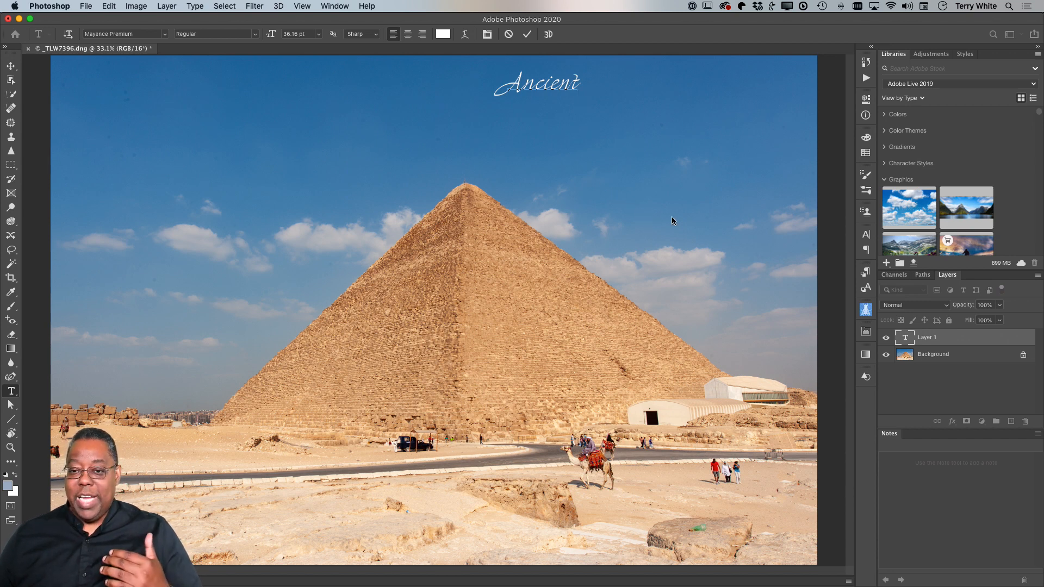
click(757, 214)
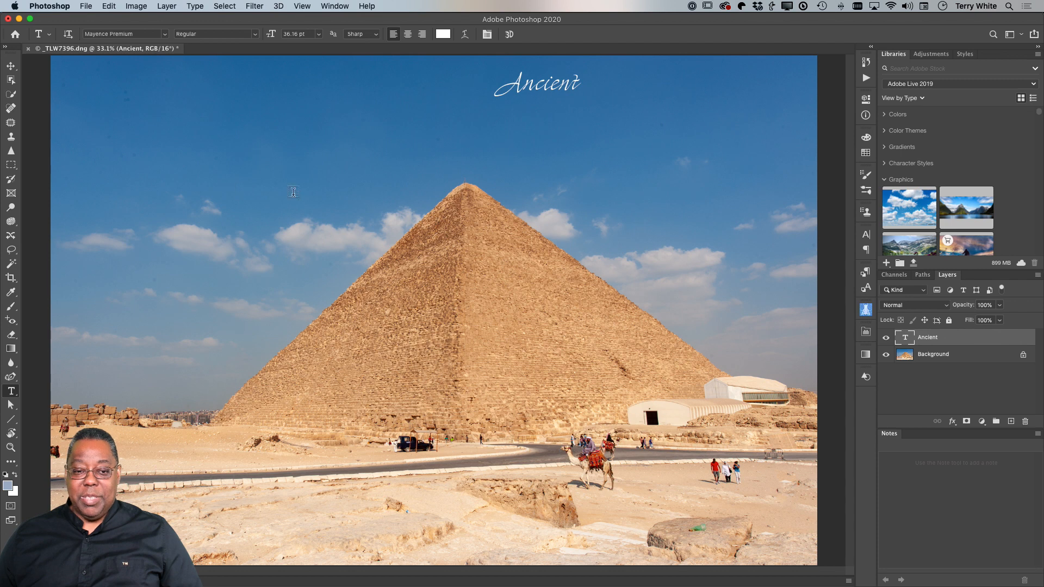
Add "Egypt" as a separate text layer beneath the word Ancient, just above the pyramid's peak.
click(506, 157)
text(E)
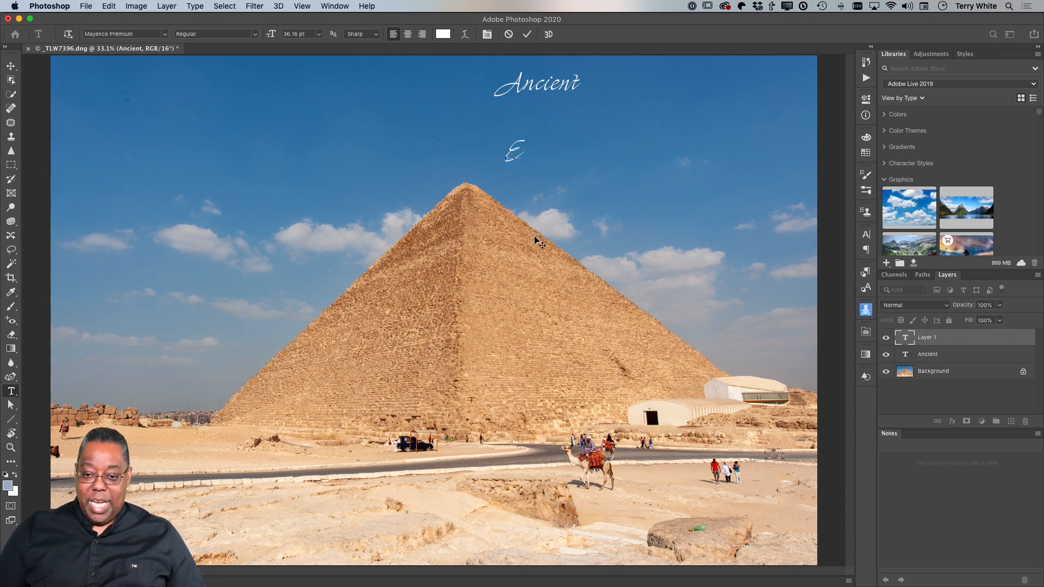
text(gypt)
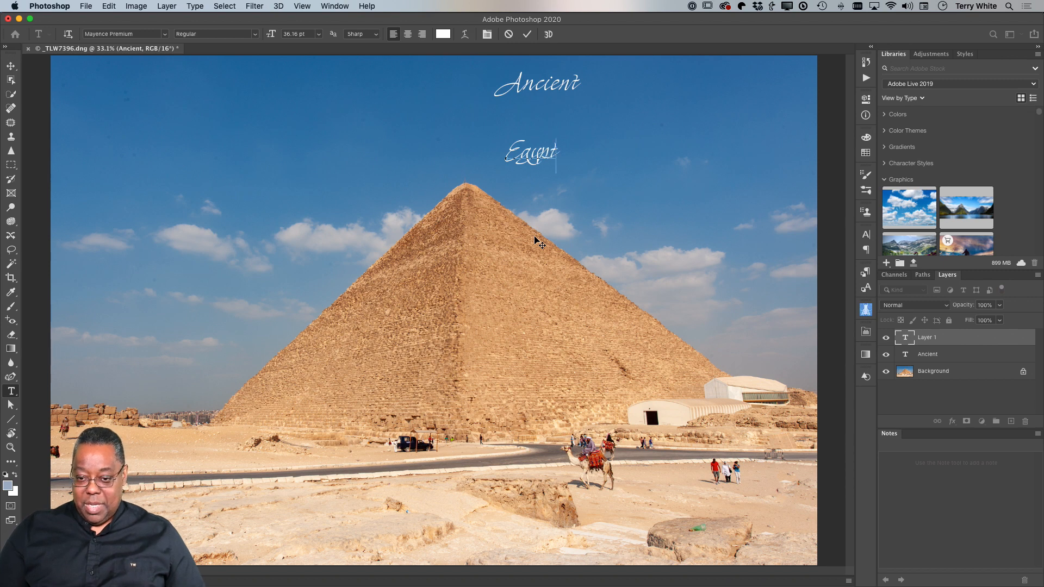
key(super+Return)
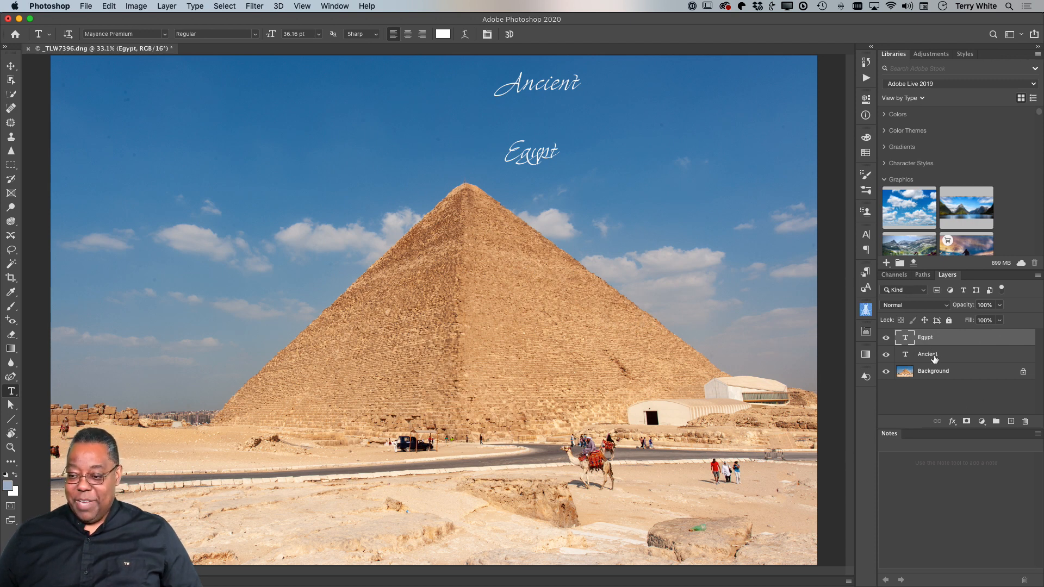
Reorder the Egypt layer below the Ancient layer and move the Ancient text slightly right and down.
drag(938, 341, 939, 365)
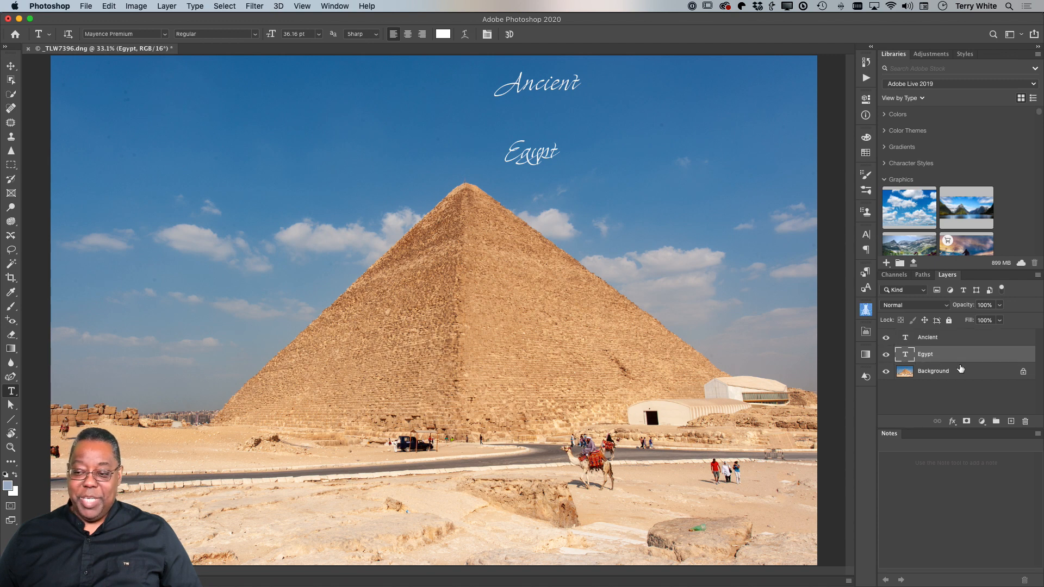
click(930, 337)
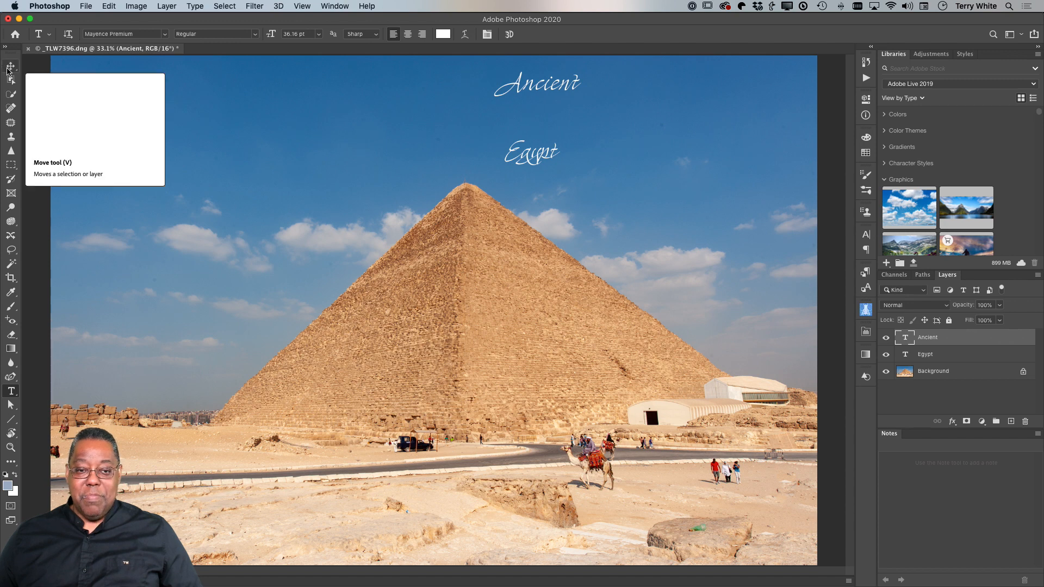
click(10, 66)
mouse_move(538, 94)
mouse_down()
mouse_move(549, 126)
mouse_move(561, 101)
mouse_move(470, 118)
mouse_move(590, 103)
mouse_move(557, 94)
mouse_up()
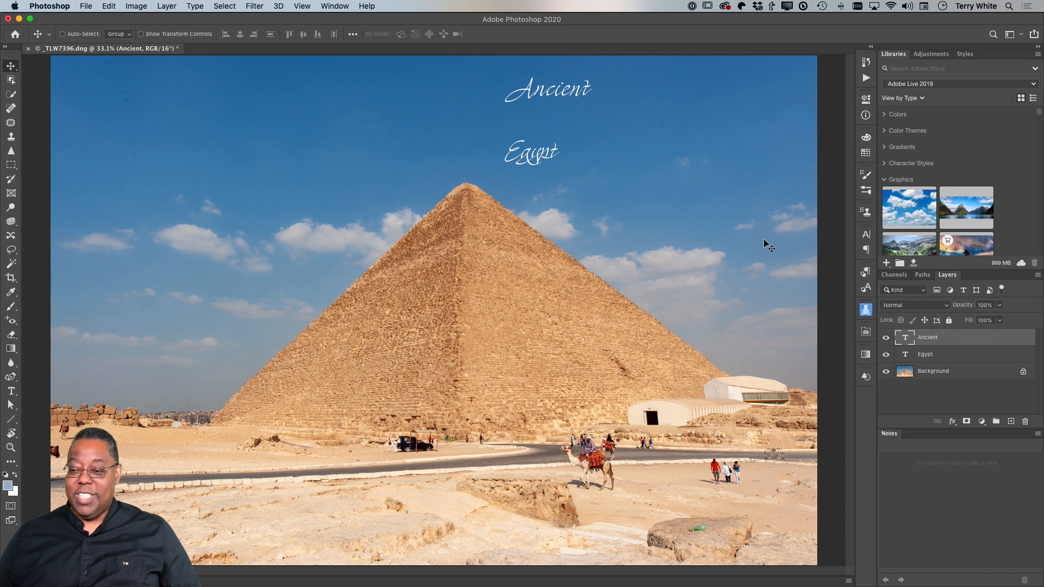
Change the Egypt text's font to Cardigan and move the word slightly right and down beneath Ancient.
click(919, 356)
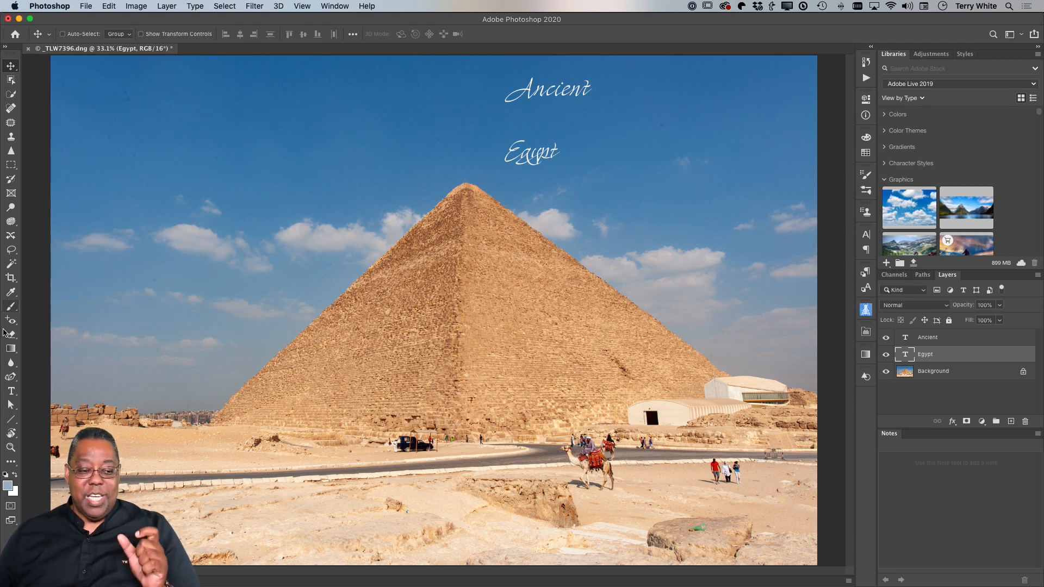
click(11, 396)
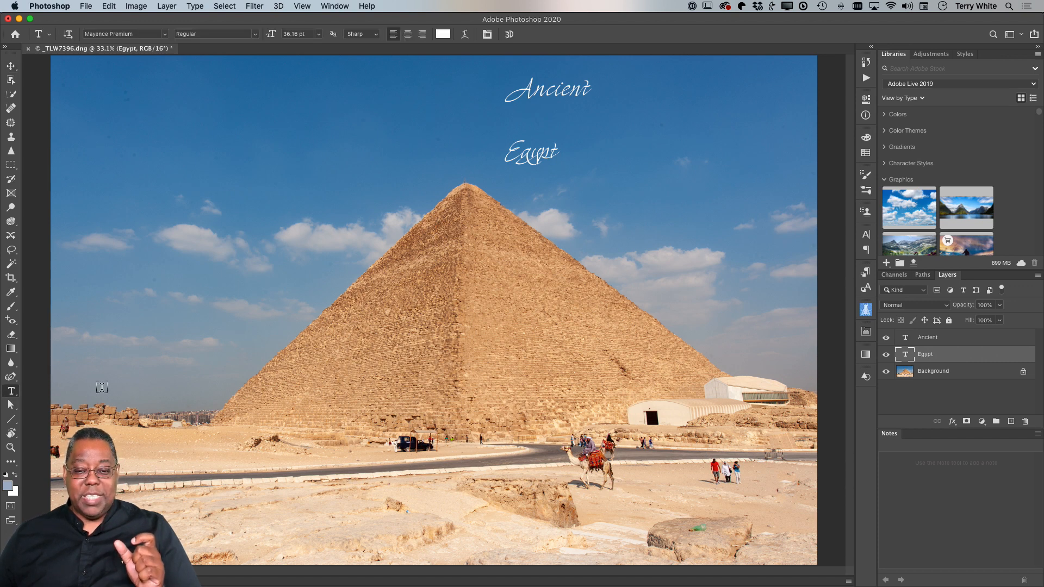
double_click(525, 155)
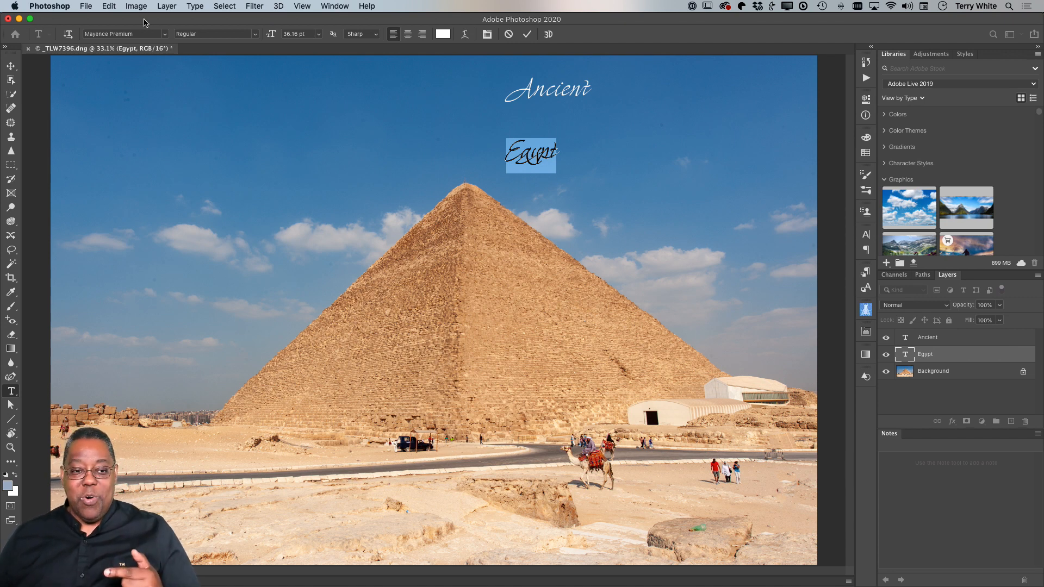
click(165, 34)
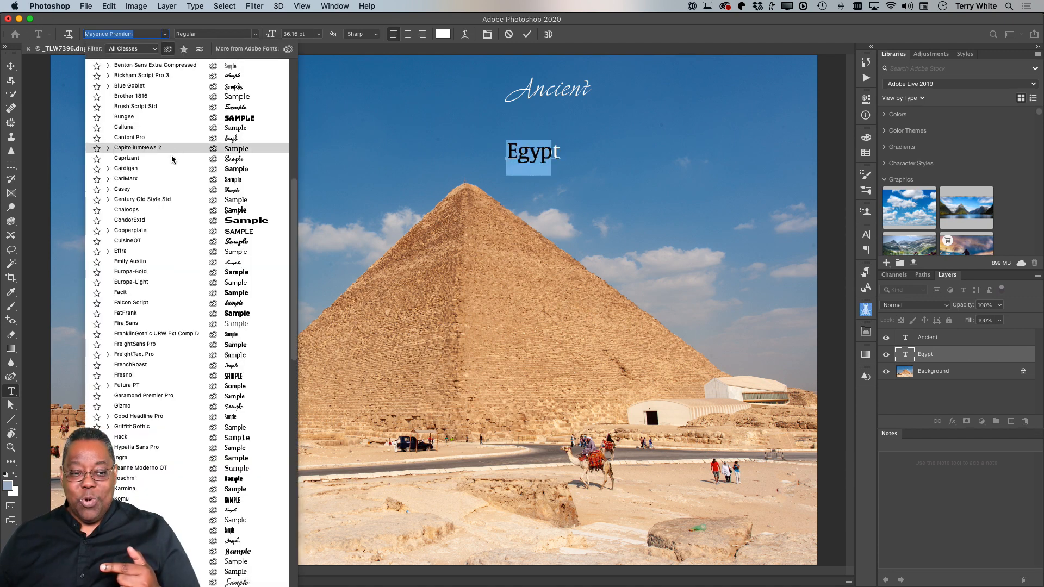
click(171, 168)
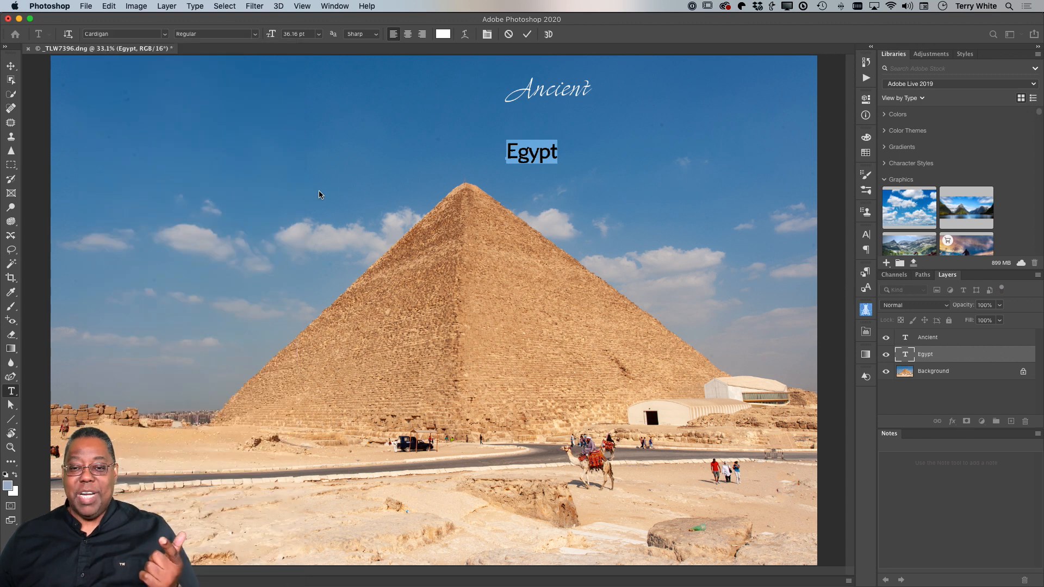
click(527, 36)
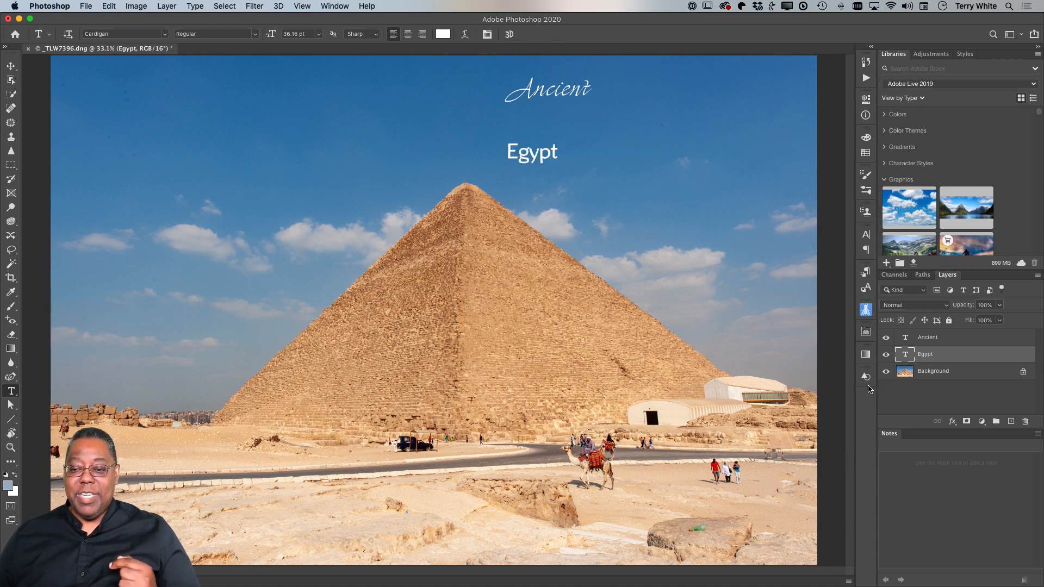
click(10, 67)
mouse_move(514, 157)
mouse_down()
mouse_move(538, 168)
mouse_move(522, 158)
mouse_up()
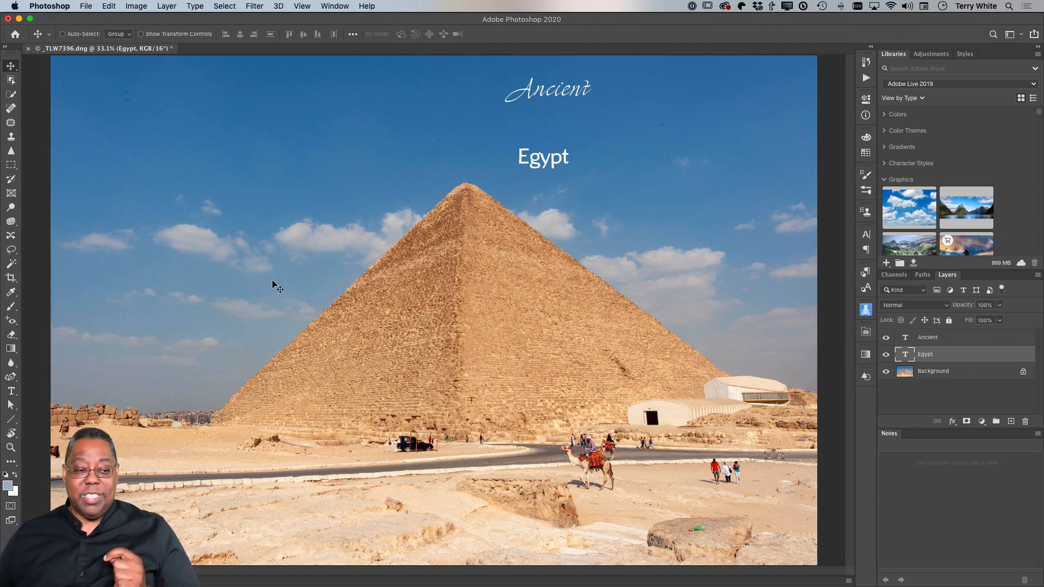
Change the font of the whole Egypt text layer to Raleway.
click(11, 392)
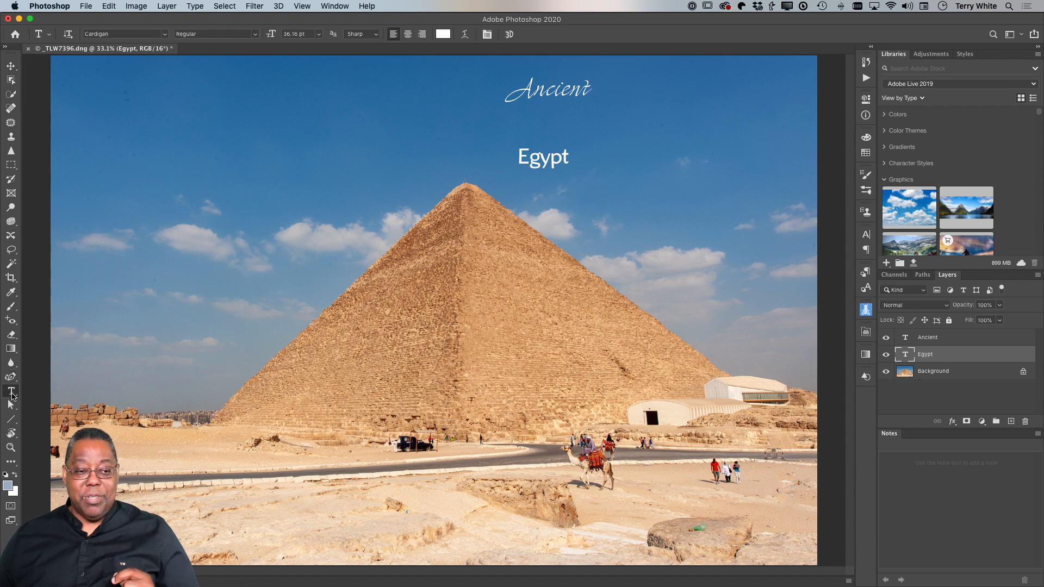
click(166, 34)
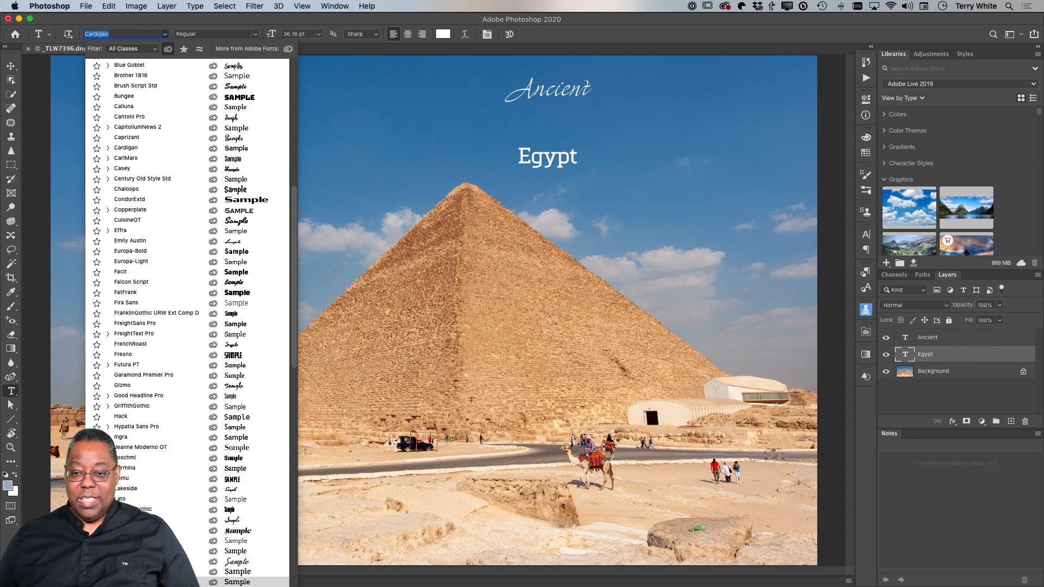
scroll(141, 348, down, 7)
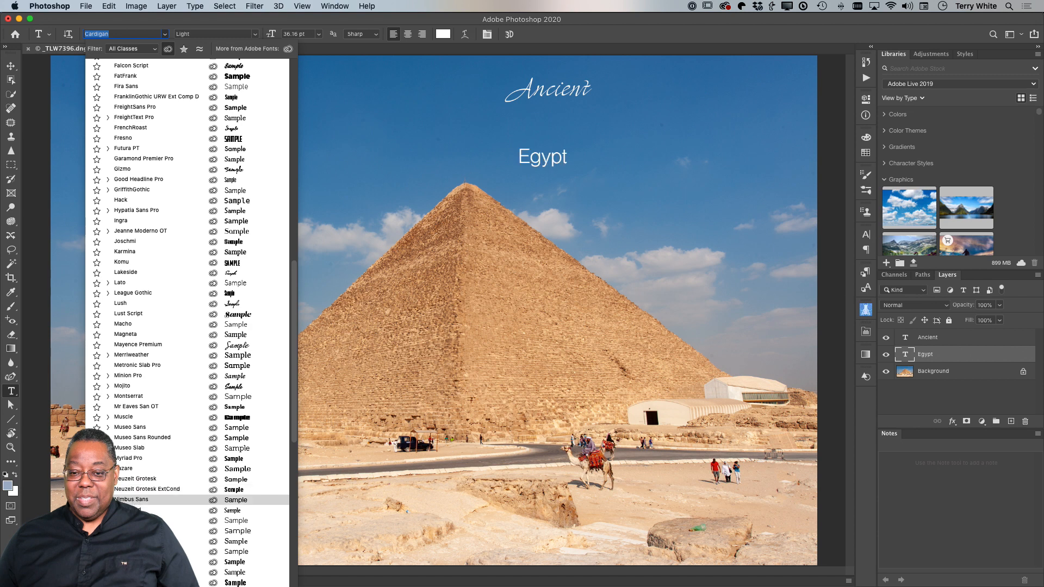
scroll(136, 427, down, 5)
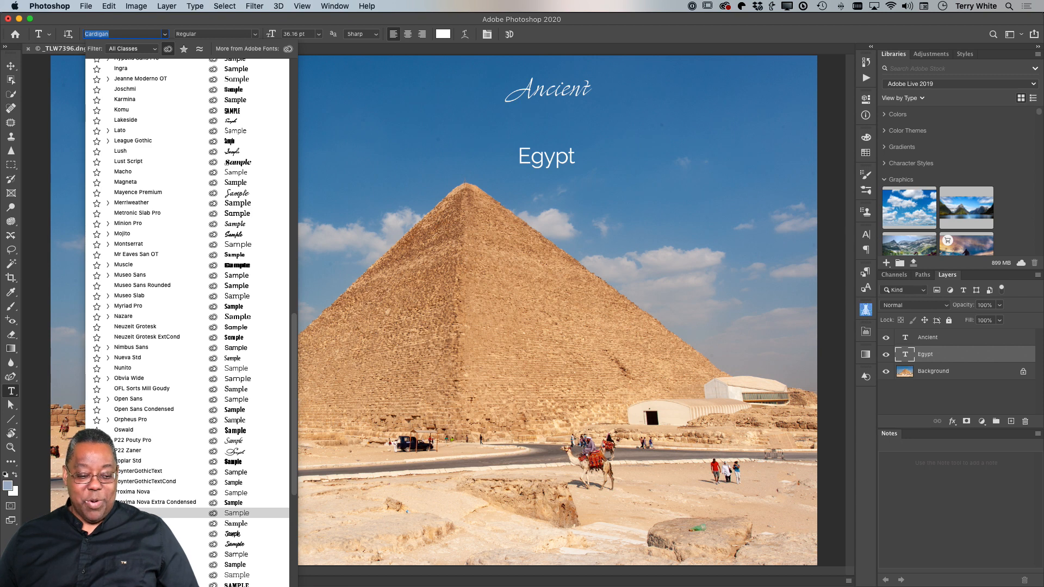
click(140, 508)
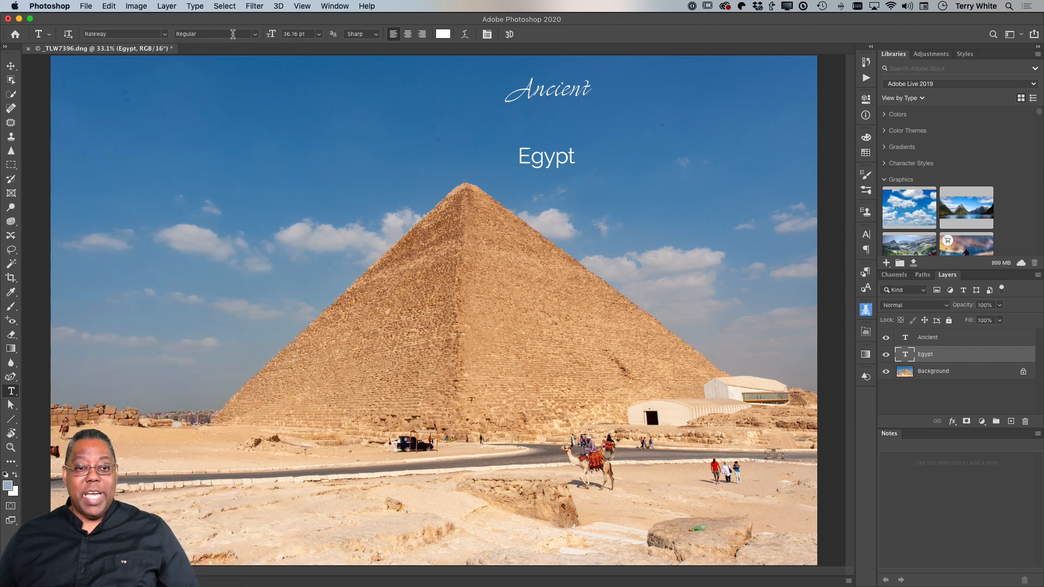
Set the Egypt text to the Heavy weight at 48 pt.
click(252, 38)
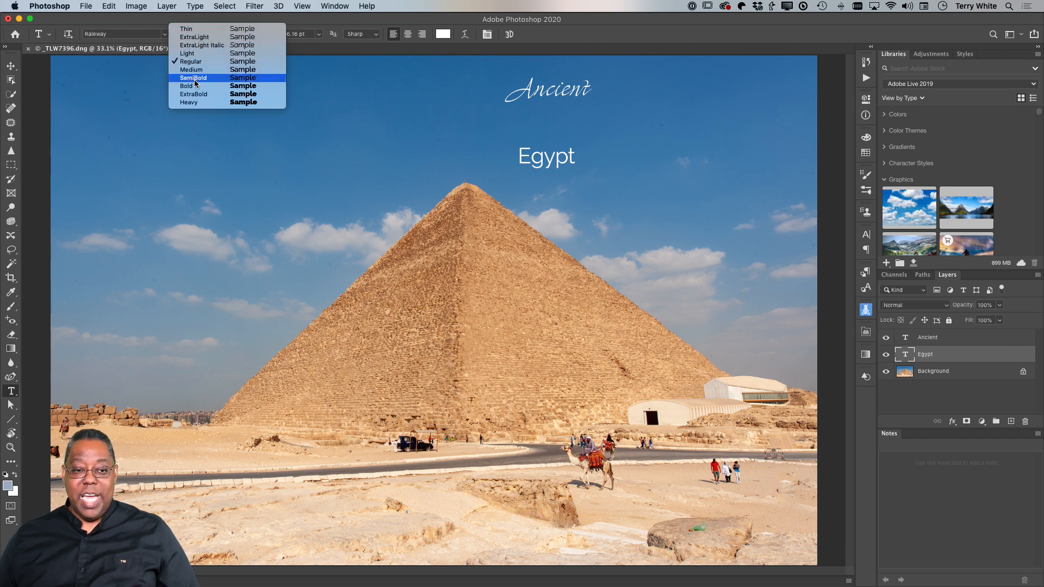
click(197, 102)
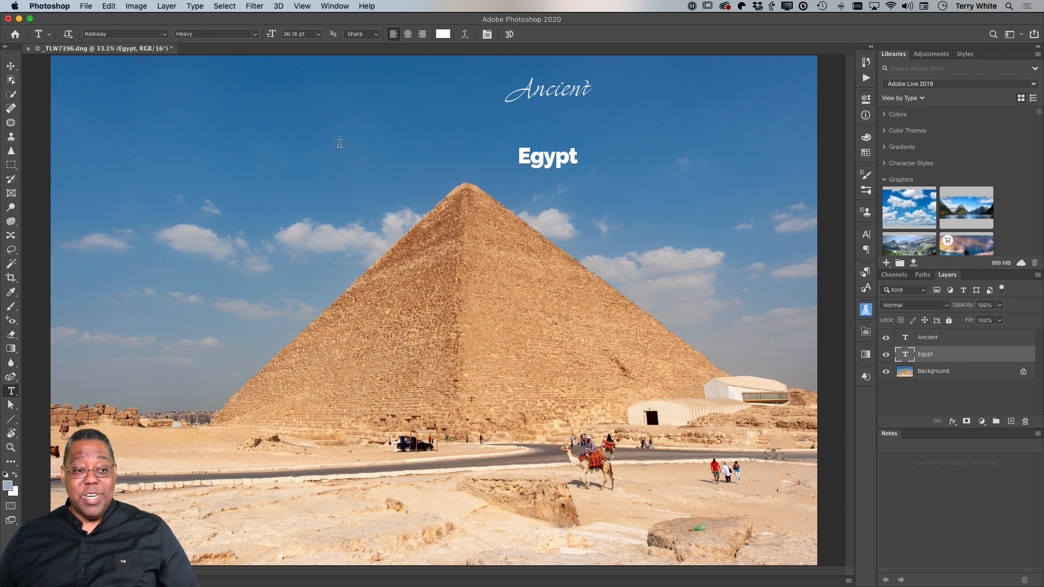
click(320, 35)
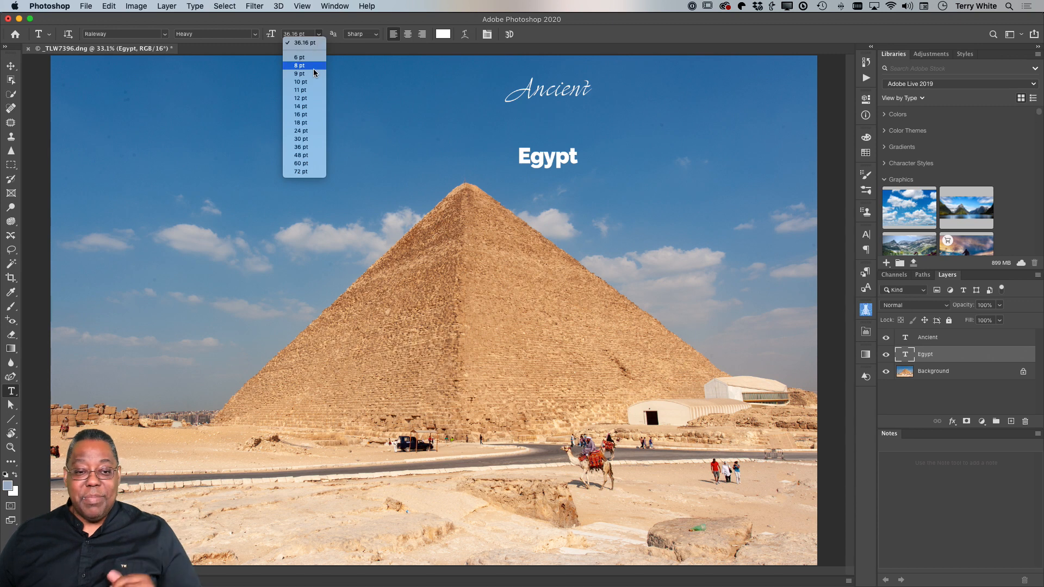
click(313, 154)
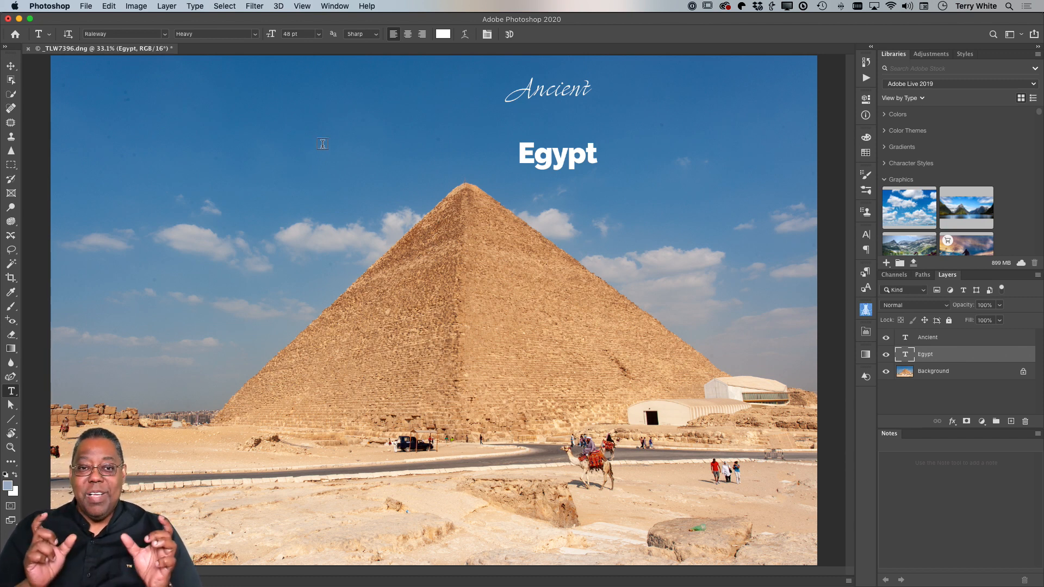
Look through the editing, image, layer and selection commands to locate Free Transform.
click(10, 66)
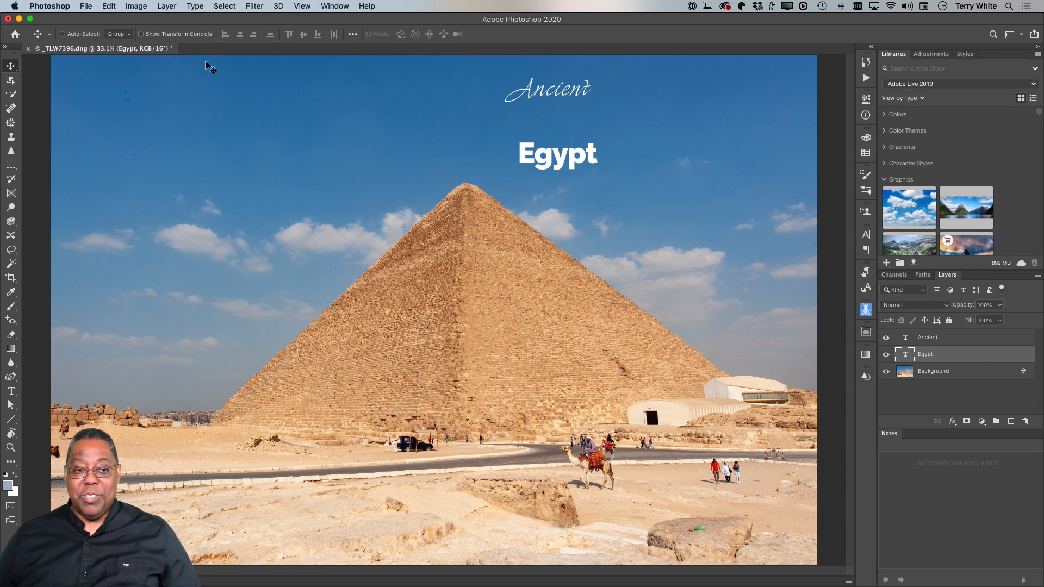
click(109, 6)
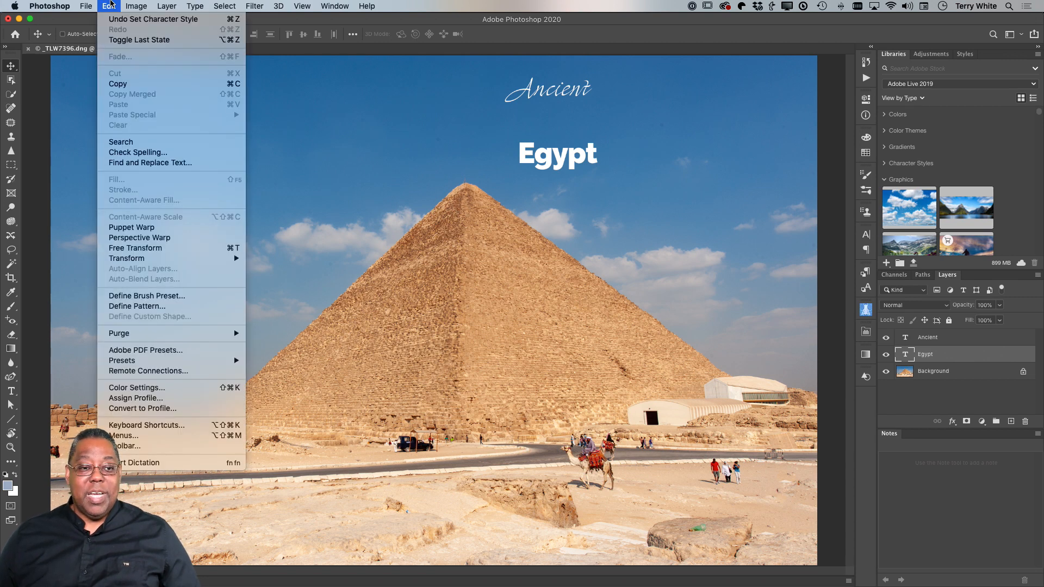
click(111, 4)
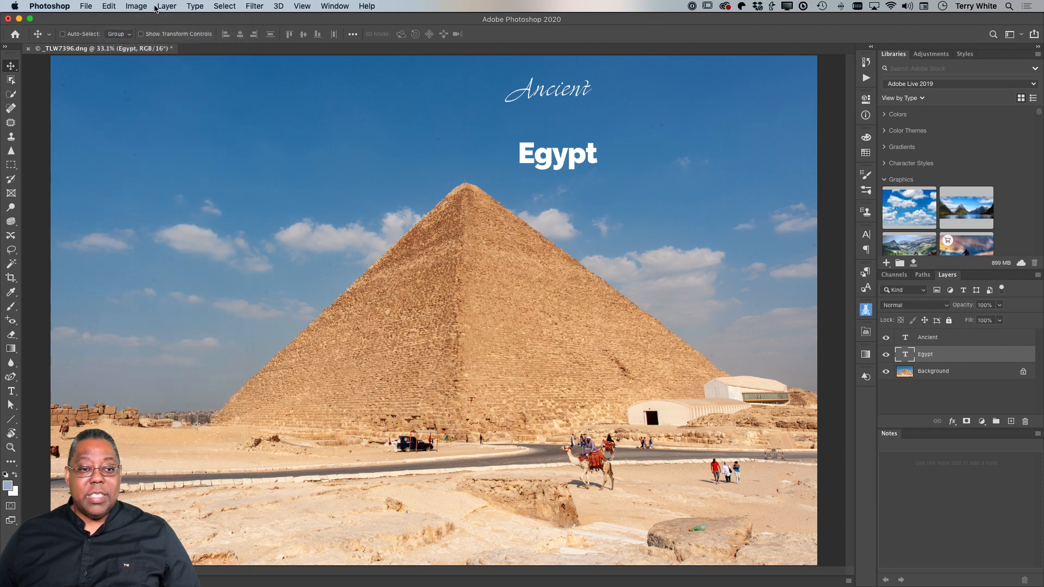
click(218, 6)
click(219, 7)
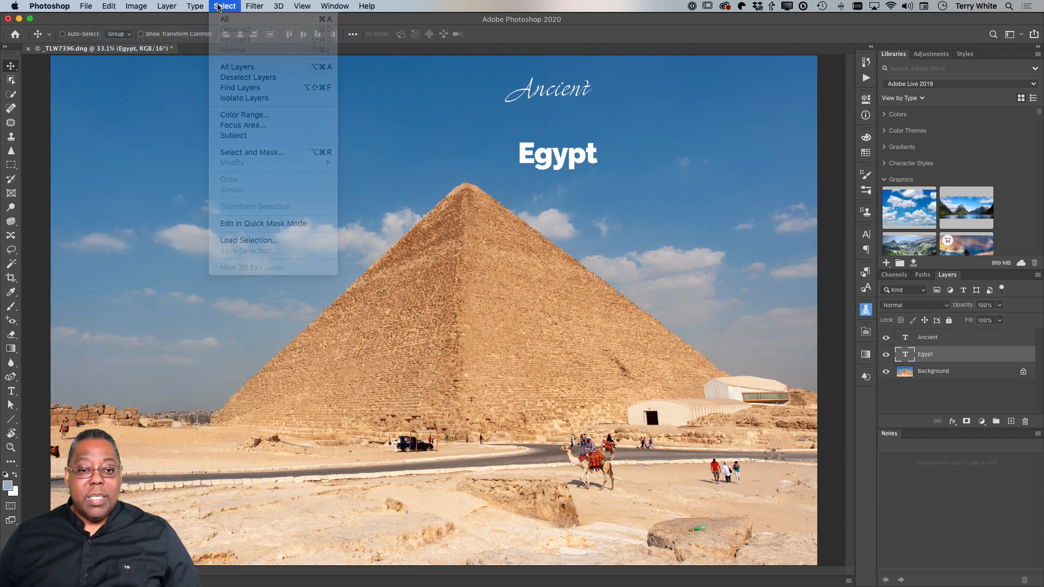
click(167, 7)
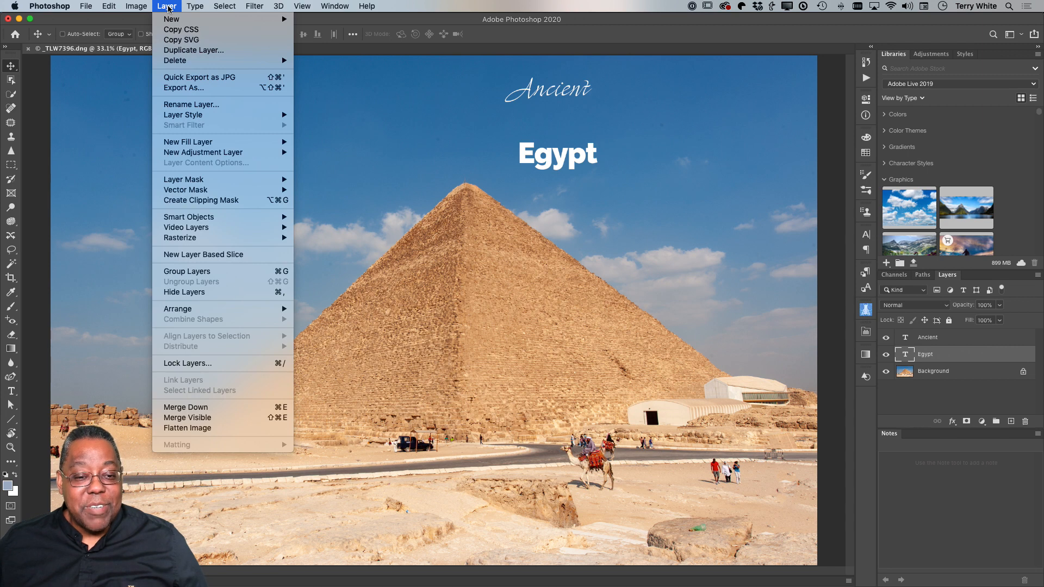
mouse_move(135, 6)
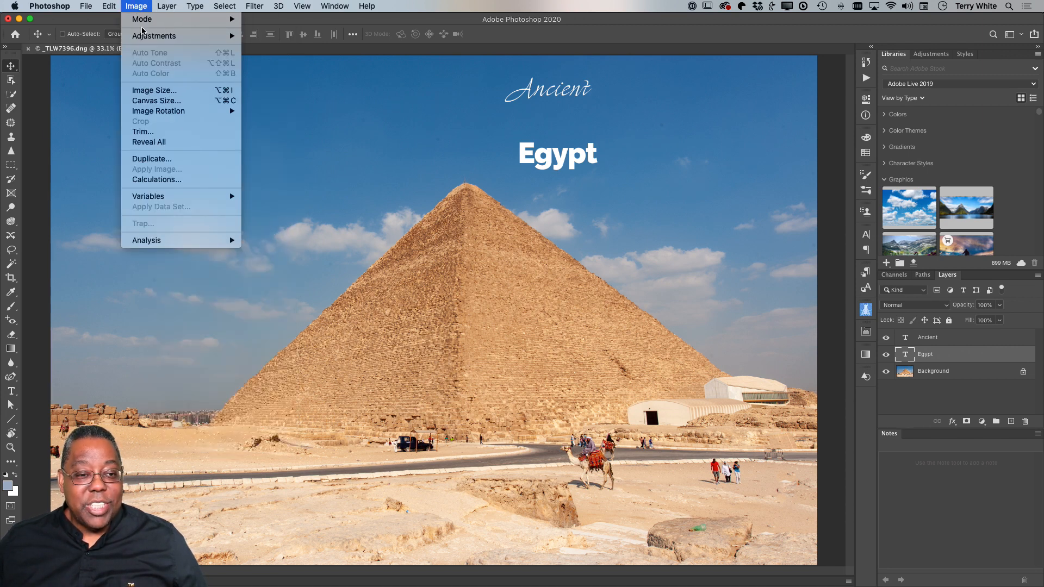
mouse_move(144, 37)
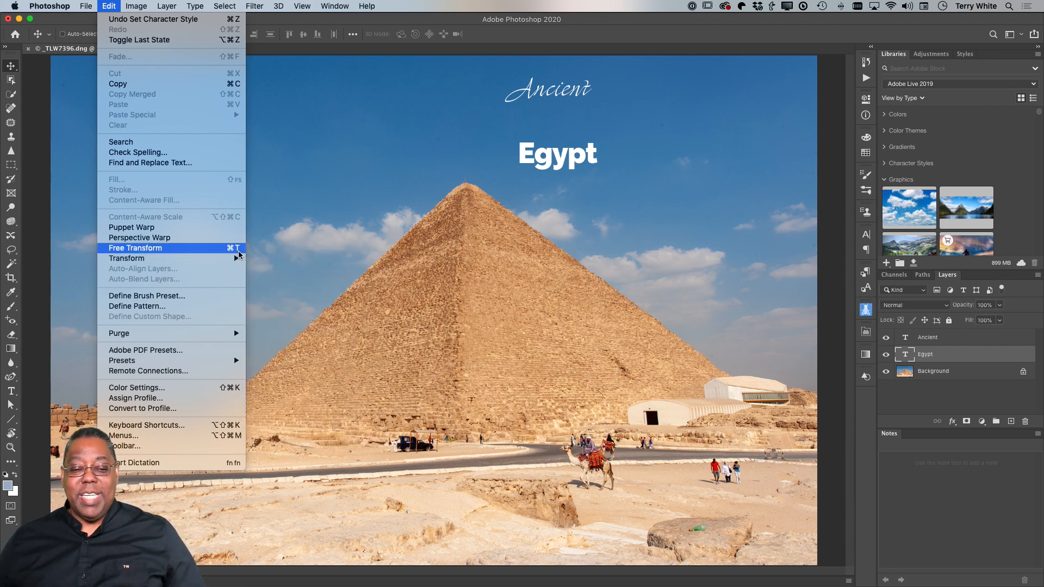
click(157, 5)
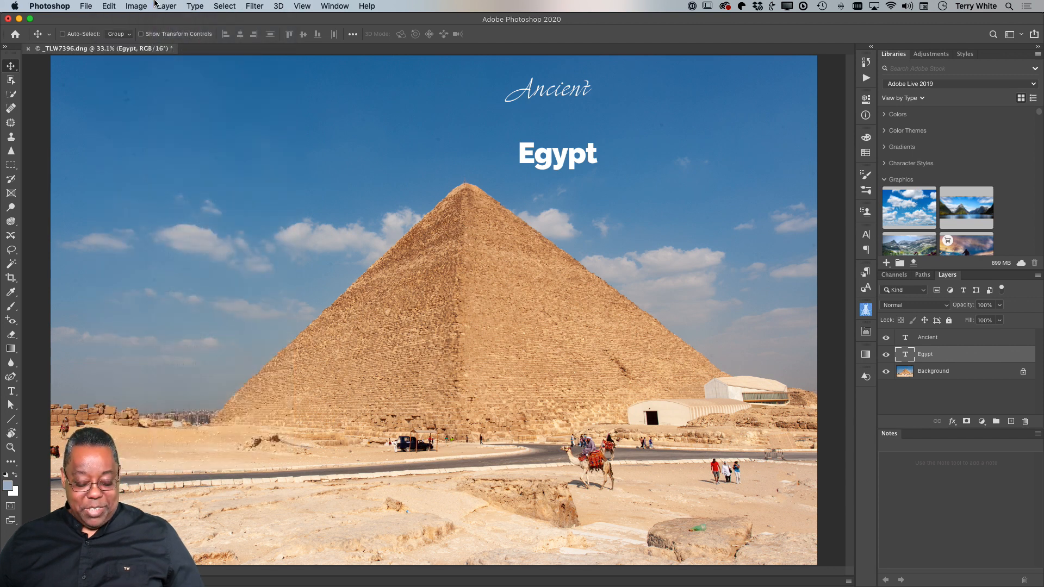
Enlarge the Egypt text proportionally with Free Transform to about 323%, extending it down and to the right.
key(super+t)
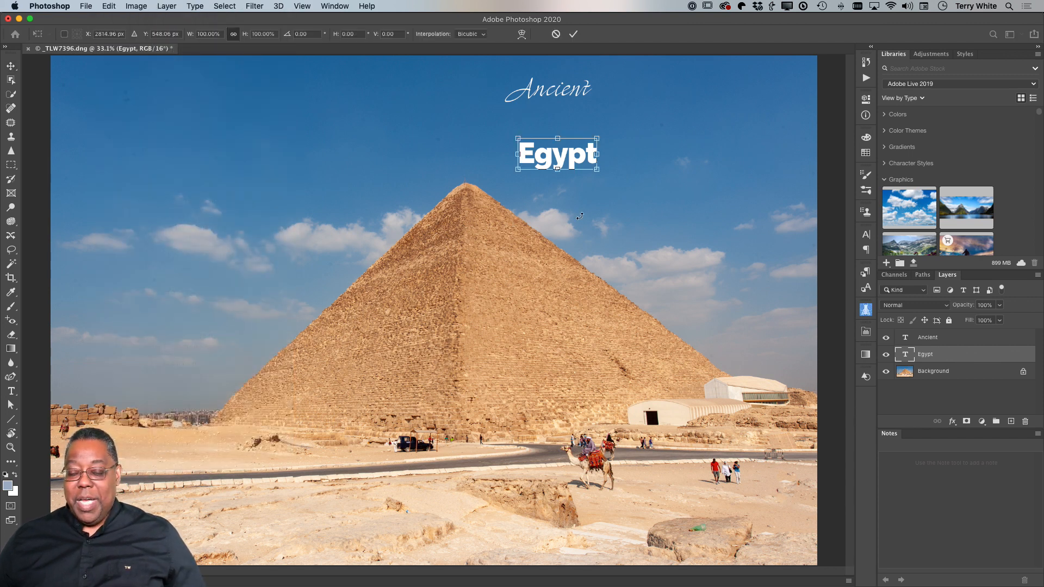
drag(598, 169, 759, 283)
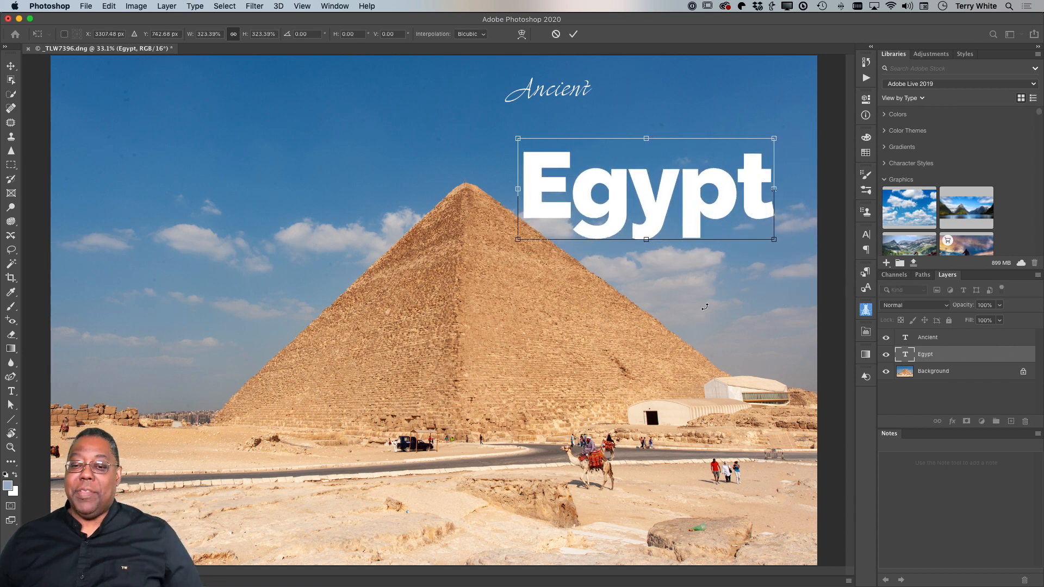
click(571, 34)
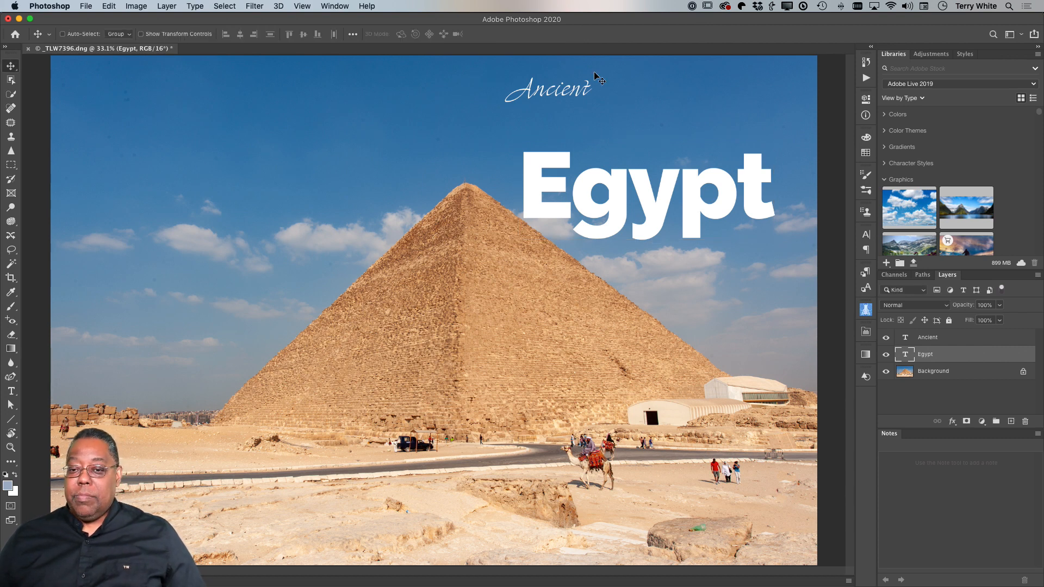
Shift the Ancient text slightly right and down, and raise the Egypt text to sit directly beneath it.
click(904, 339)
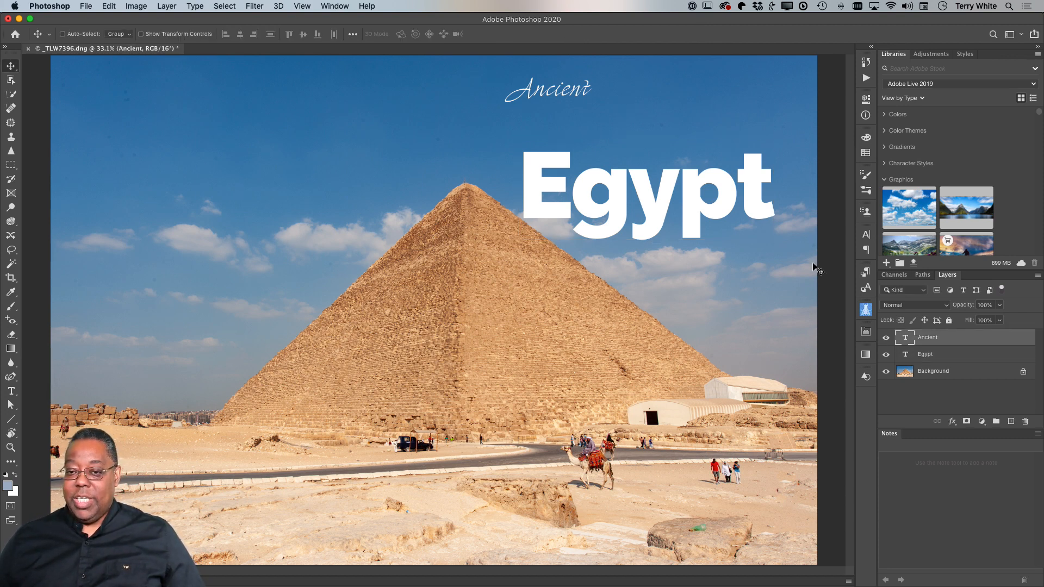
mouse_move(560, 94)
mouse_down()
mouse_move(574, 136)
mouse_move(573, 106)
mouse_up()
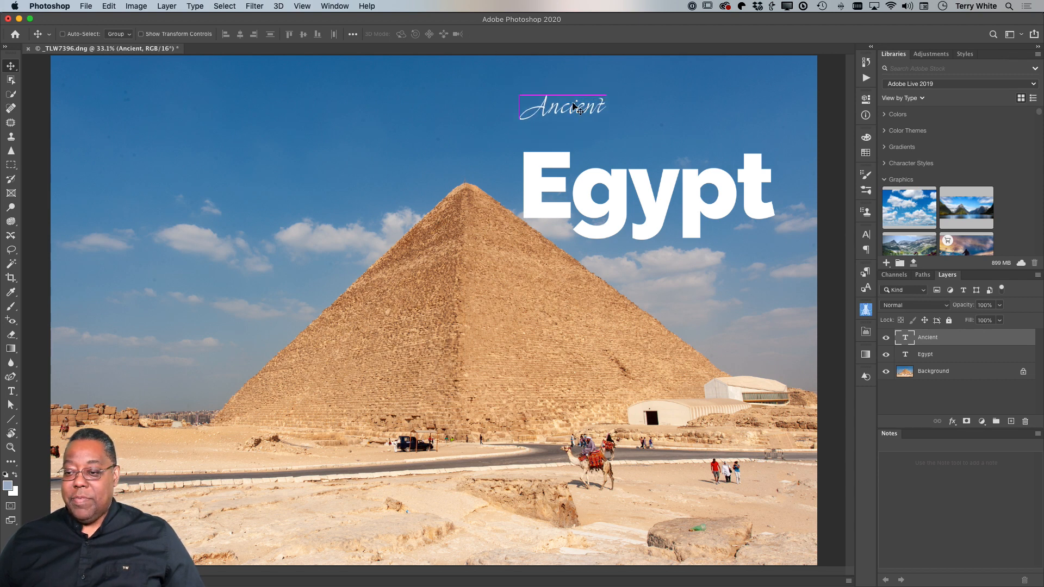
click(919, 358)
drag(627, 216, 617, 185)
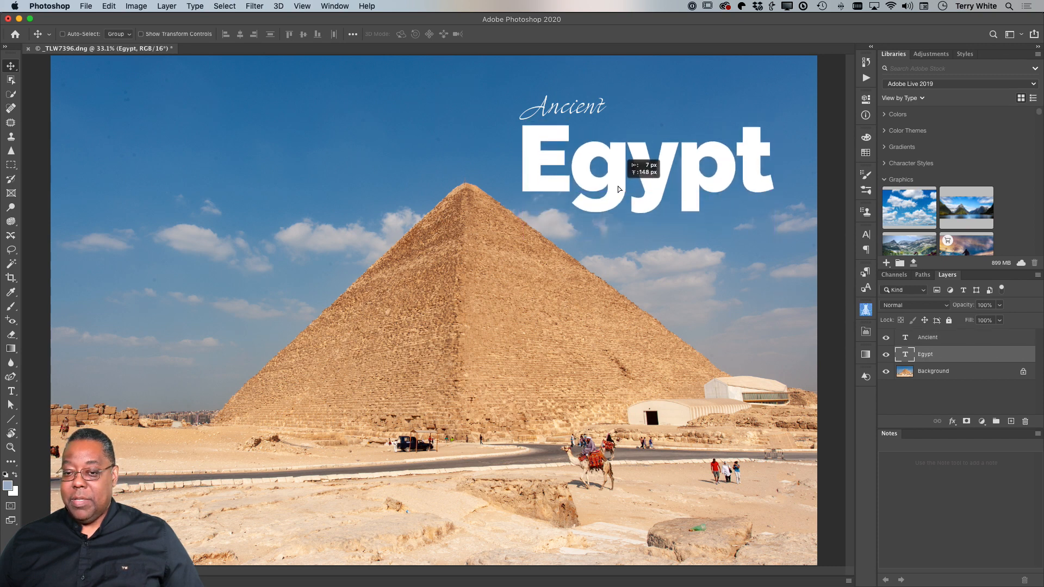
Change the font of the whole Ancient text layer to Macho Thin.
click(924, 338)
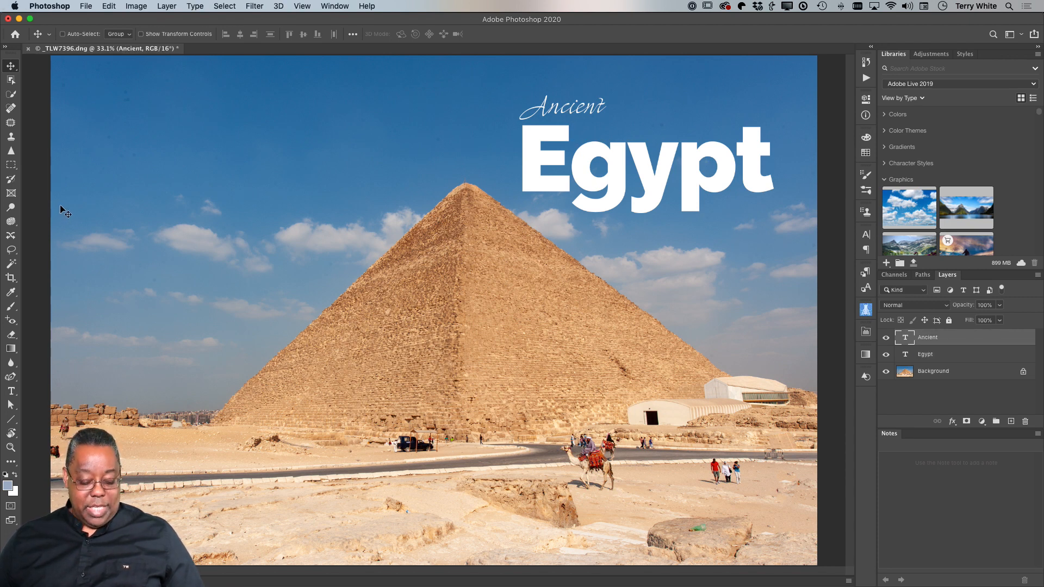
key(t)
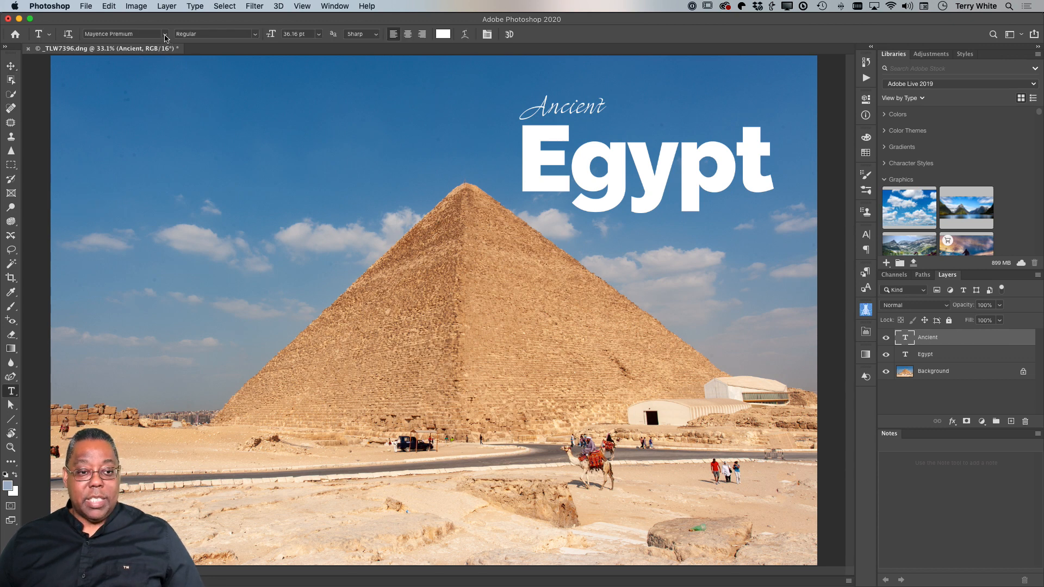
click(164, 34)
scroll(175, 106, up, 1)
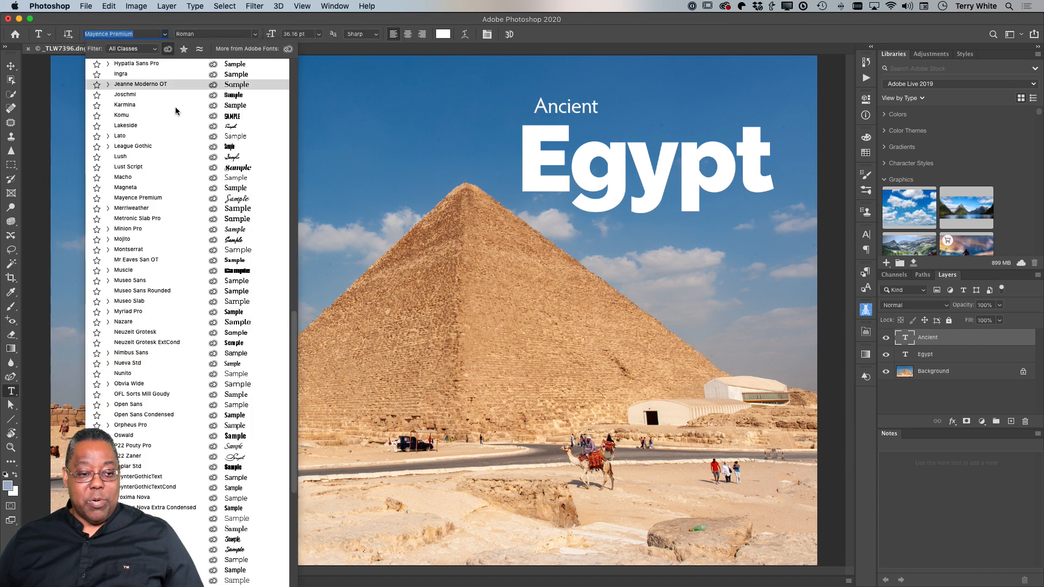
click(171, 178)
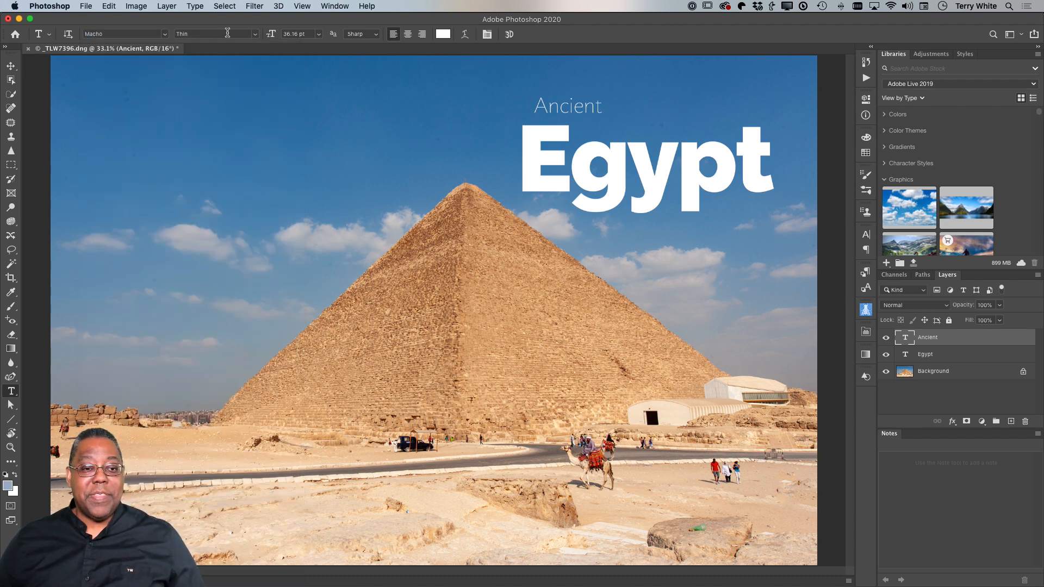
click(255, 35)
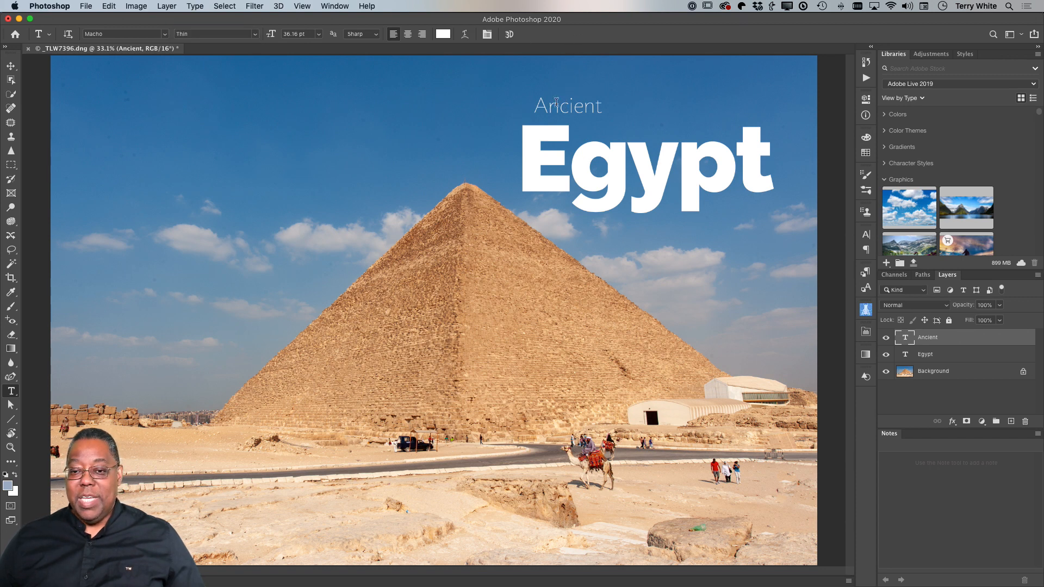
Fit the Ancient text into the gap beside the E of Egypt, scale it to about 74%, and nudge it up.
click(12, 66)
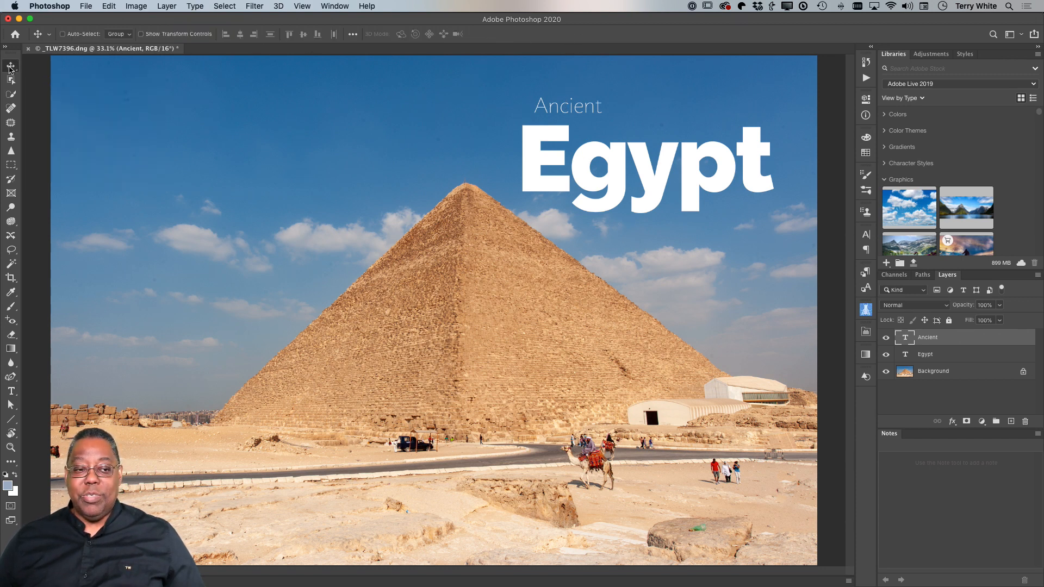
drag(577, 108, 619, 130)
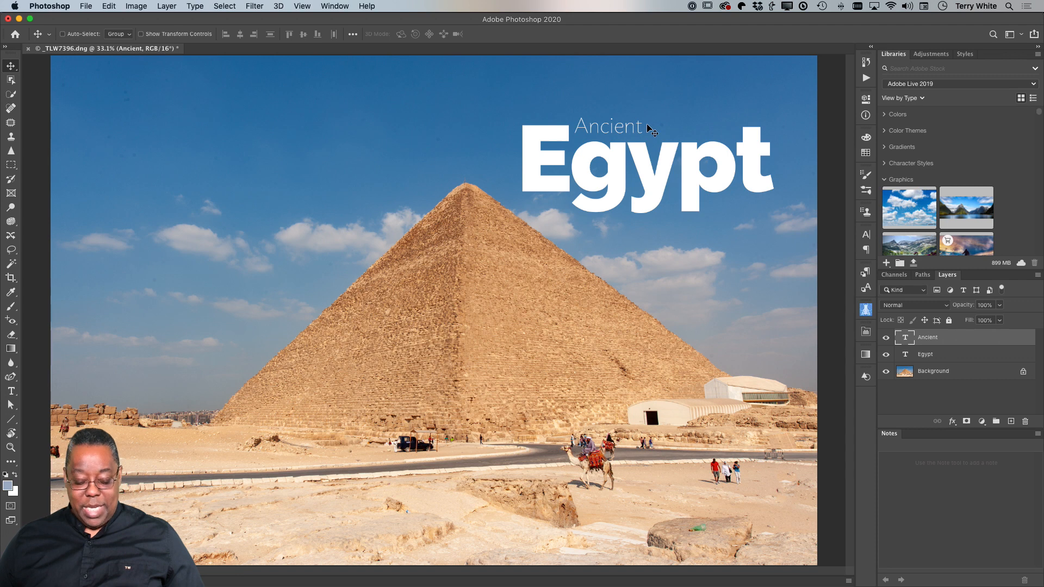
key(super+t)
drag(642, 114, 615, 136)
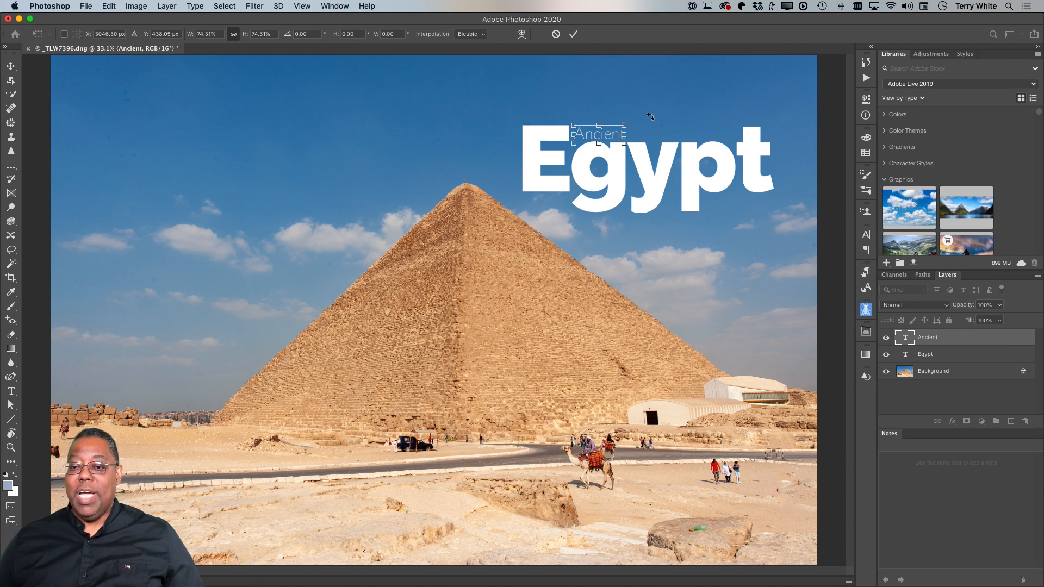
click(573, 33)
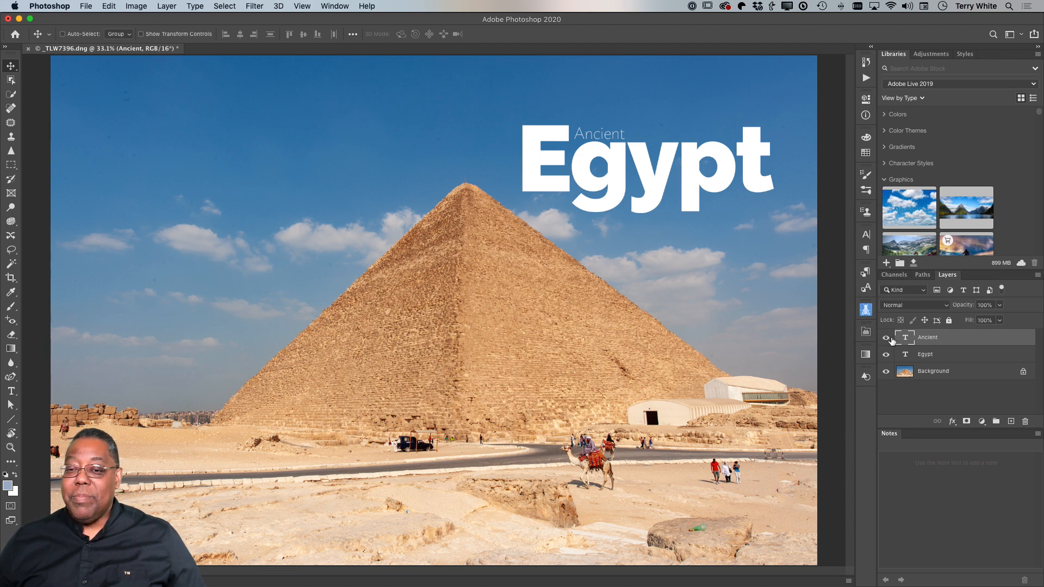
key(shift+Up)
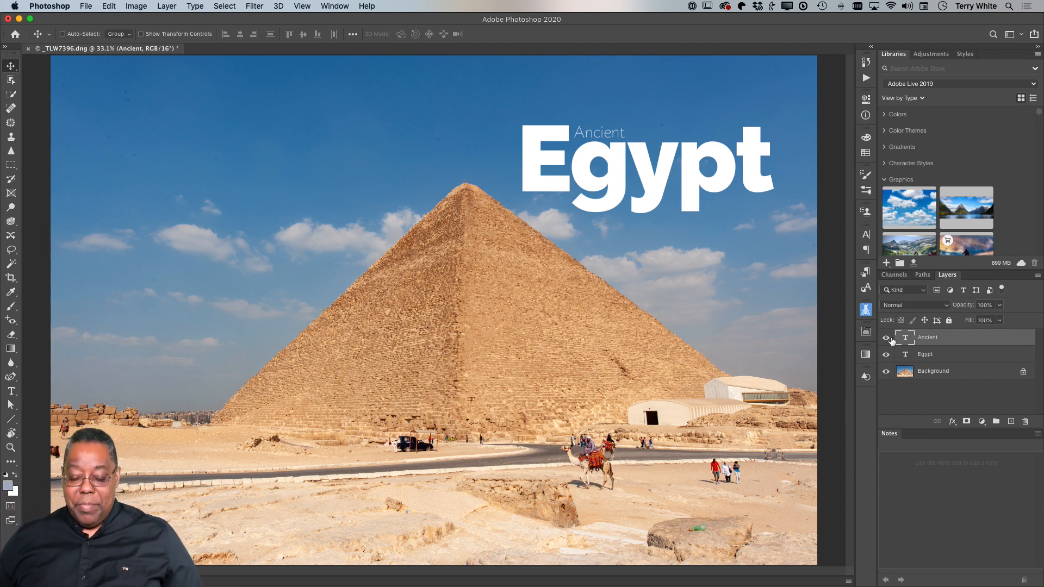
Check the text alignment with a temporary horizontal guide along the top of Egypt, and remove the guide and rulers.
key(super+r)
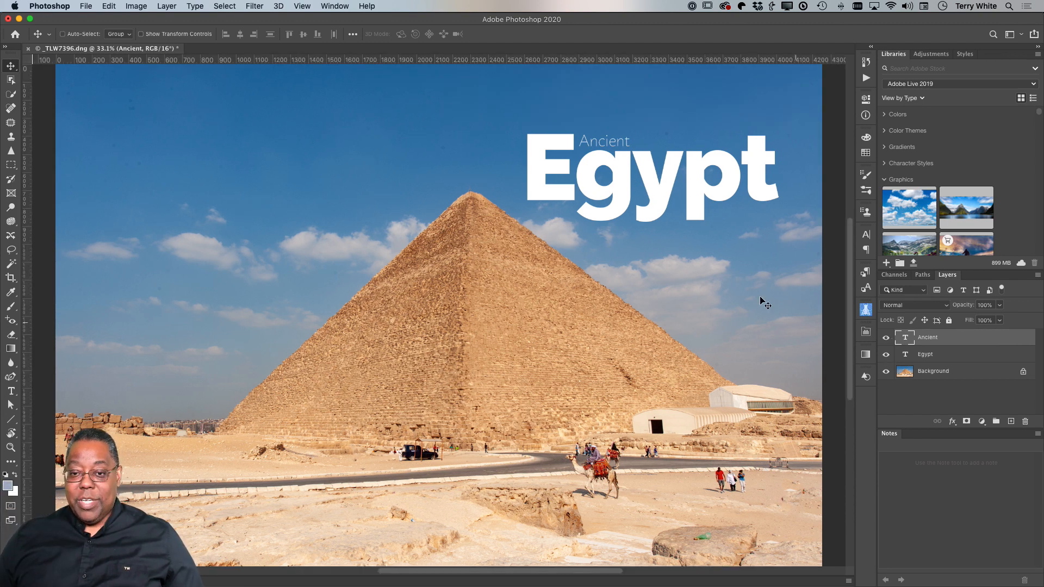
drag(554, 59, 585, 134)
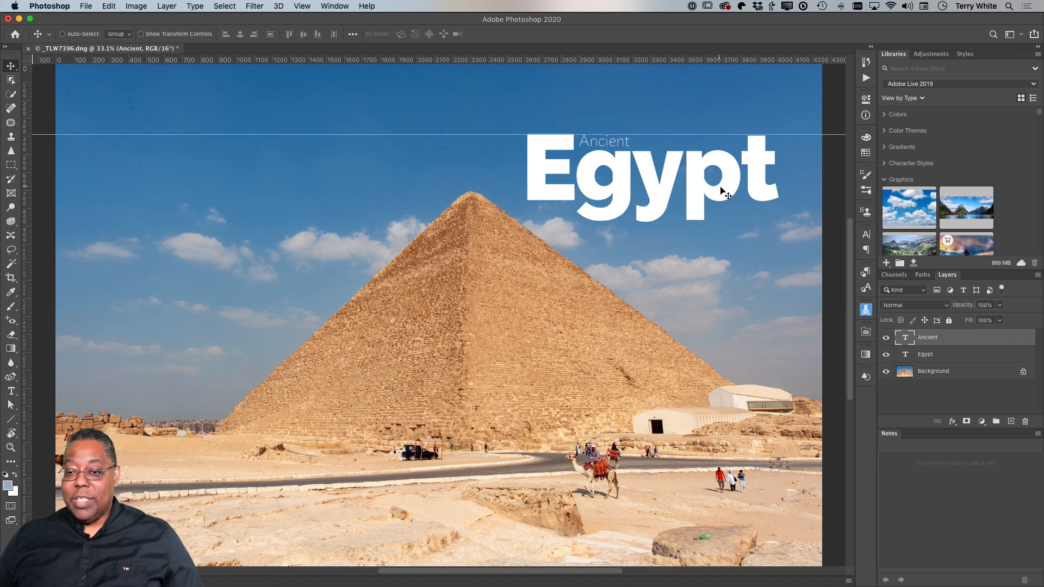
key(super+z)
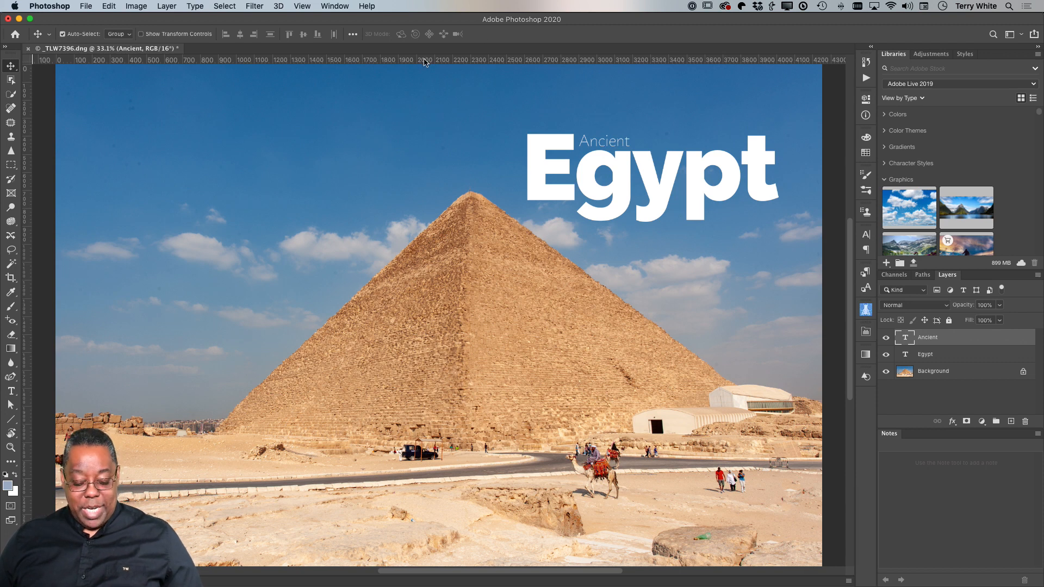
key(super+r)
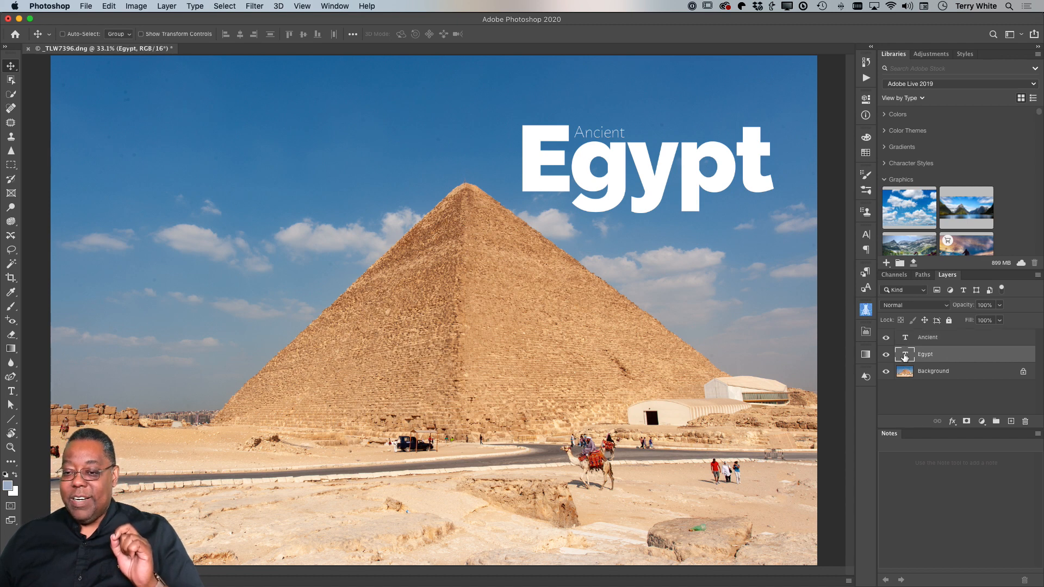
Try loading the outline of the Egypt text as a selection, and clear the selection again.
double_click(905, 356)
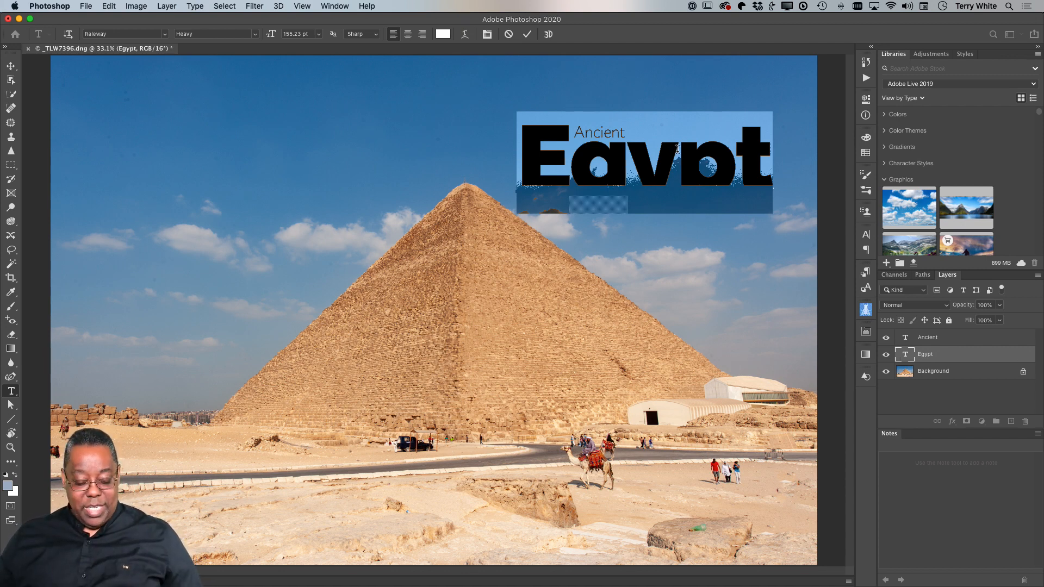
key(Escape)
key(v)
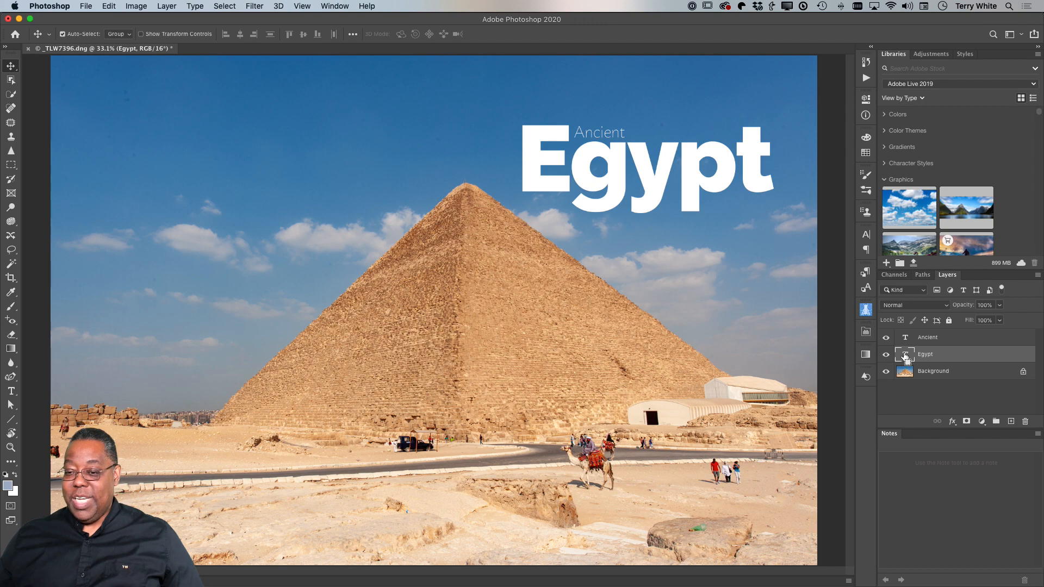
super+click(905, 356)
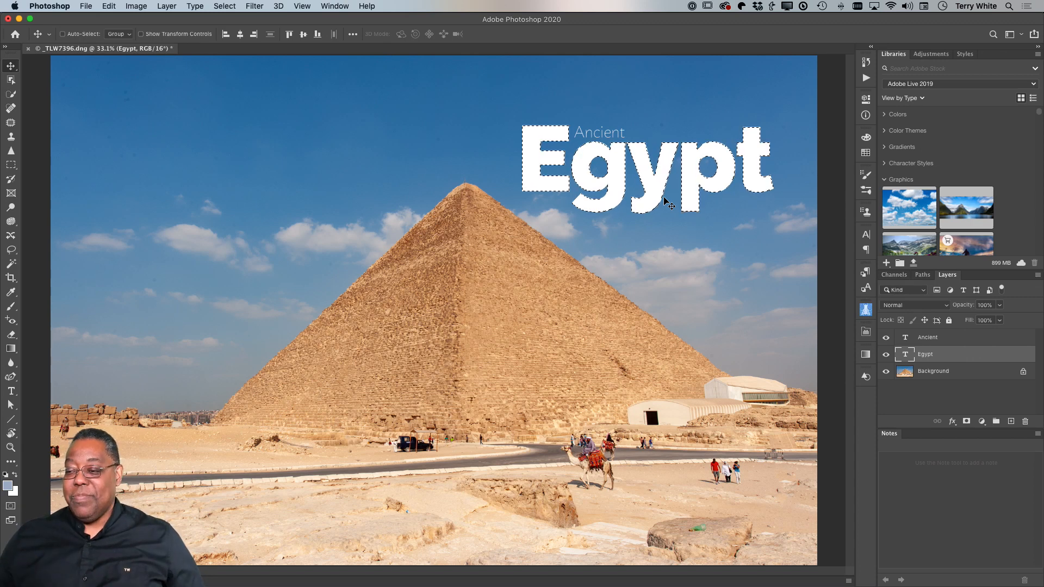
key(super)
super+click(906, 374)
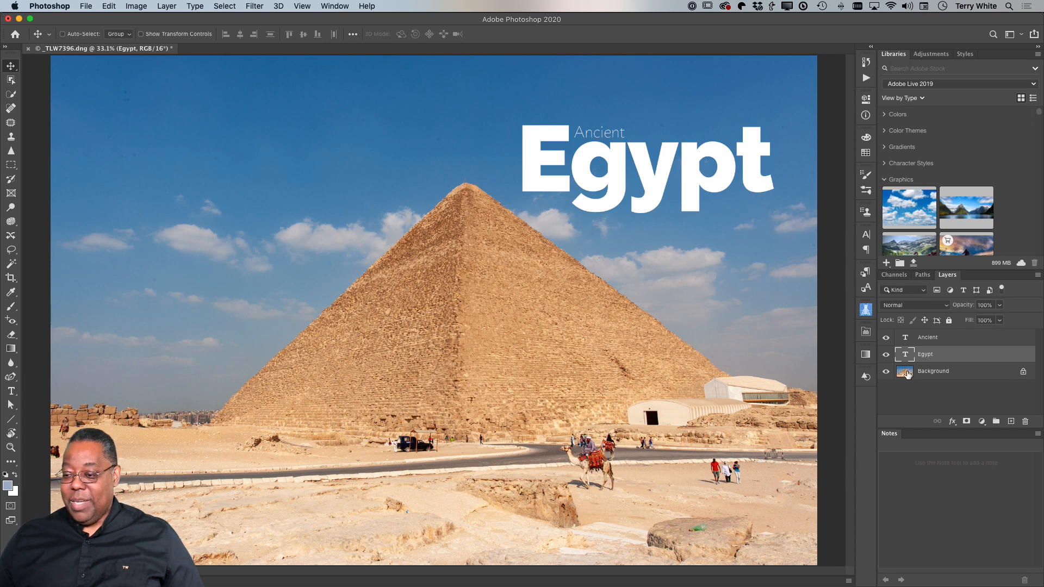
Copy the entire Background image to the clipboard and clear the selection.
click(907, 375)
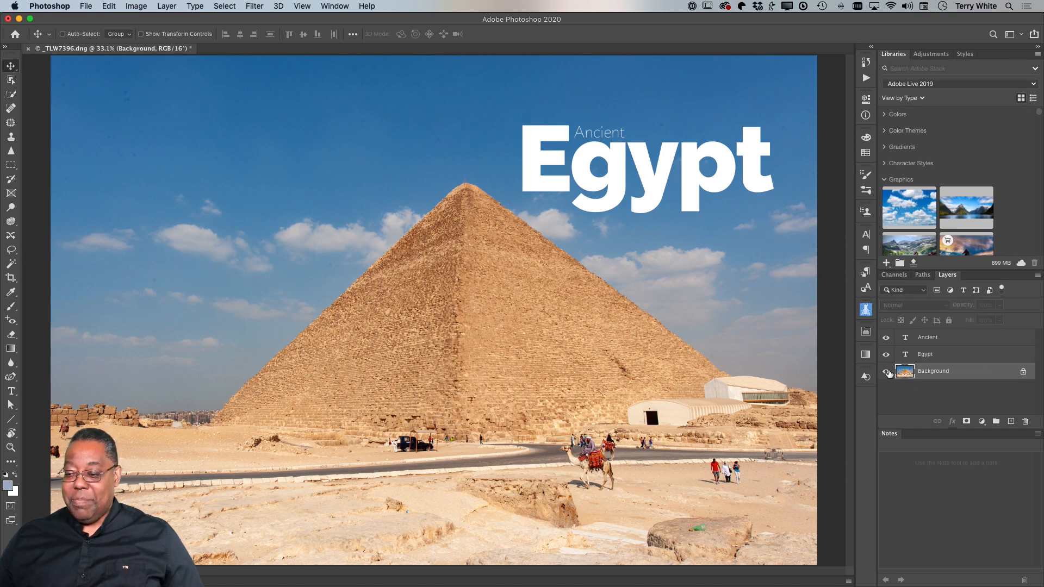
key(super+a)
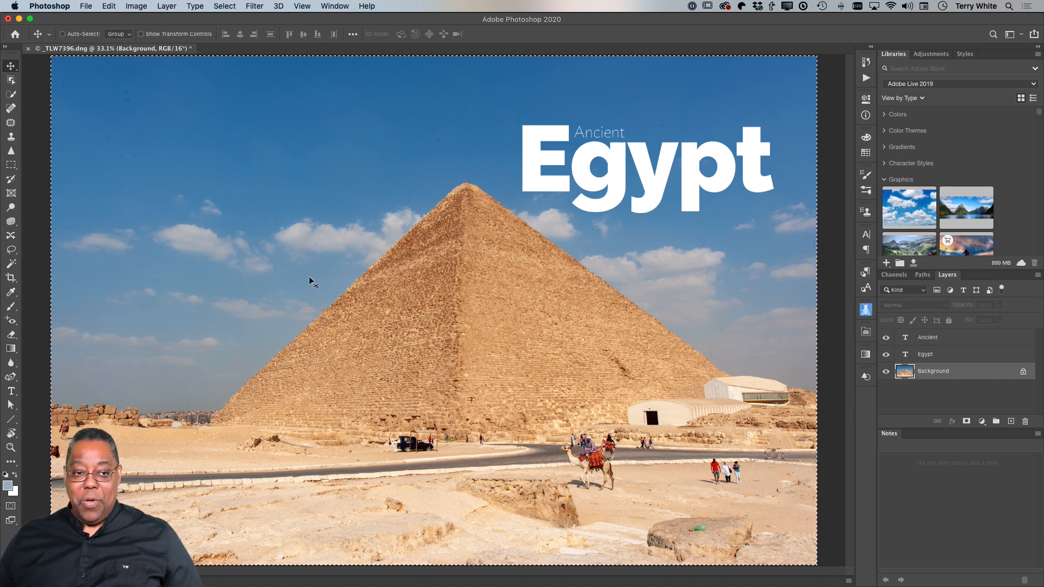
click(108, 5)
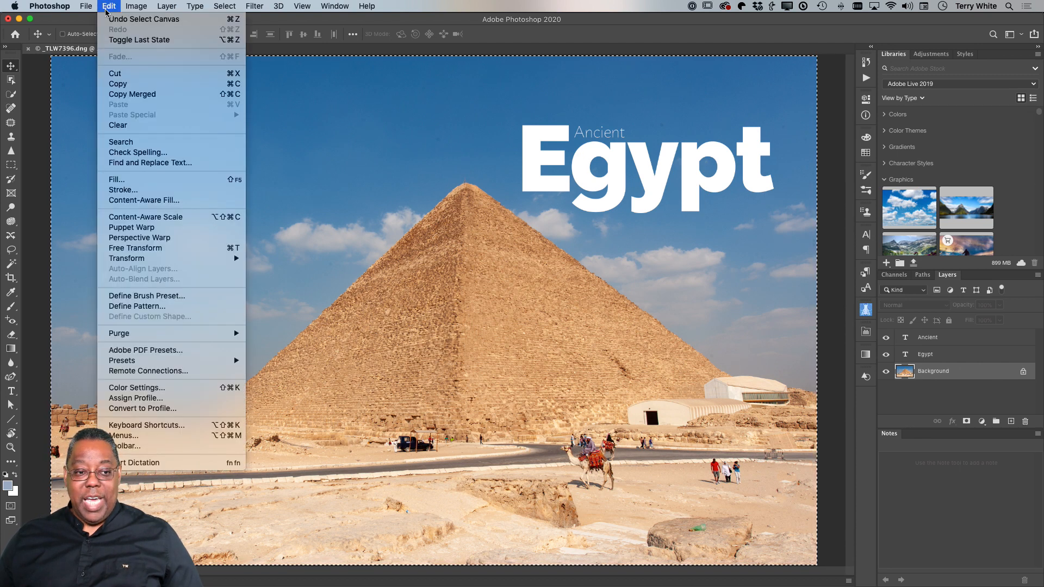
click(114, 85)
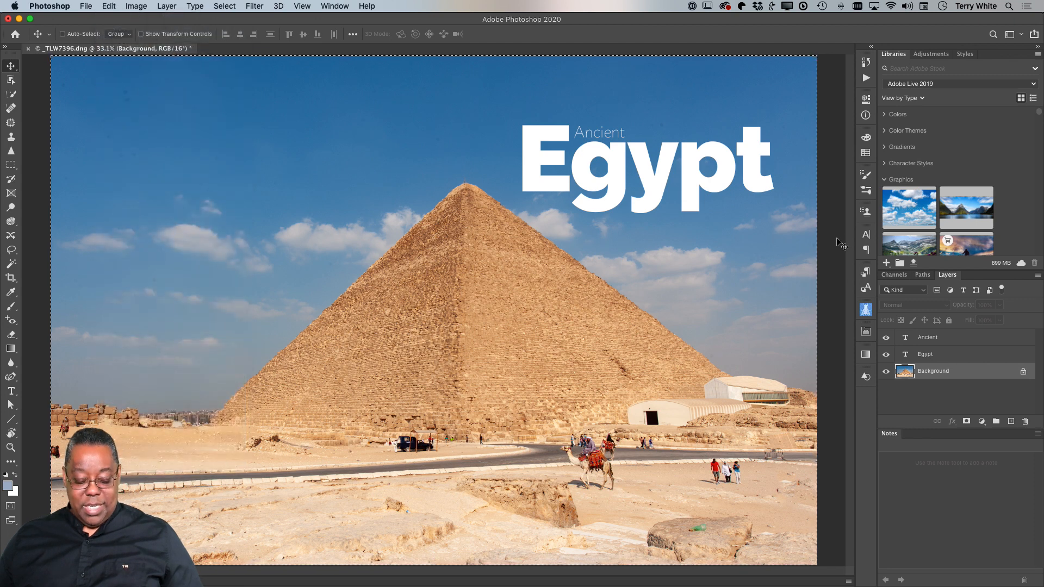
key(super+d)
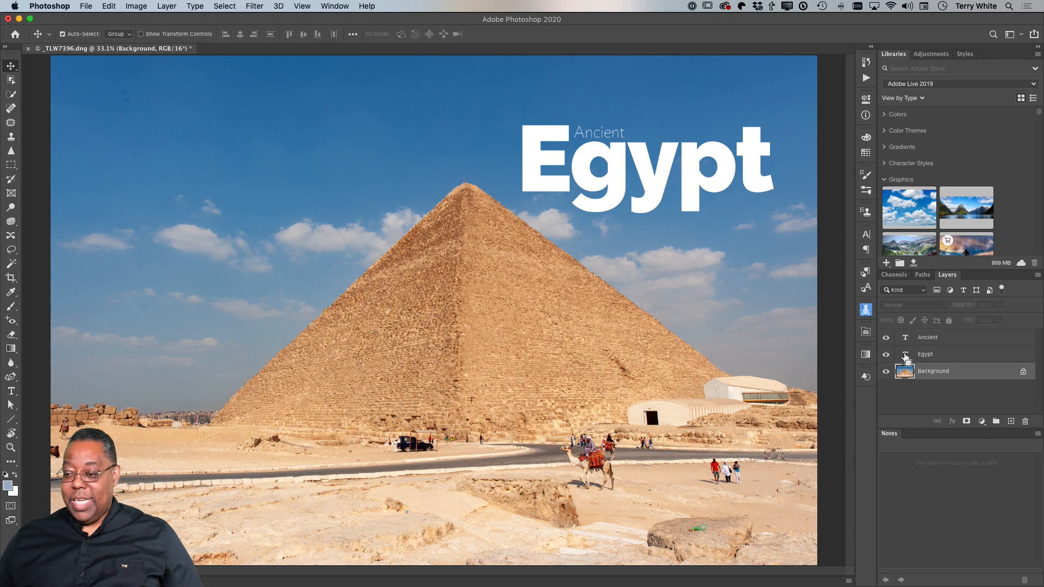
Load the Egypt letter shapes as a selection and use Paste Into to place the copied photo inside them, above the Egypt layer.
super+click(906, 355)
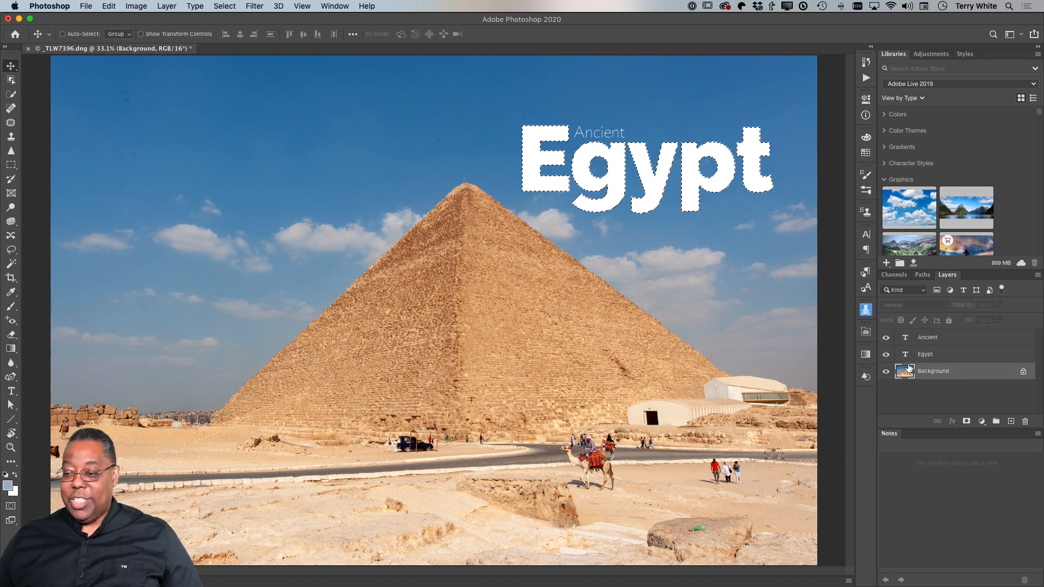
click(926, 360)
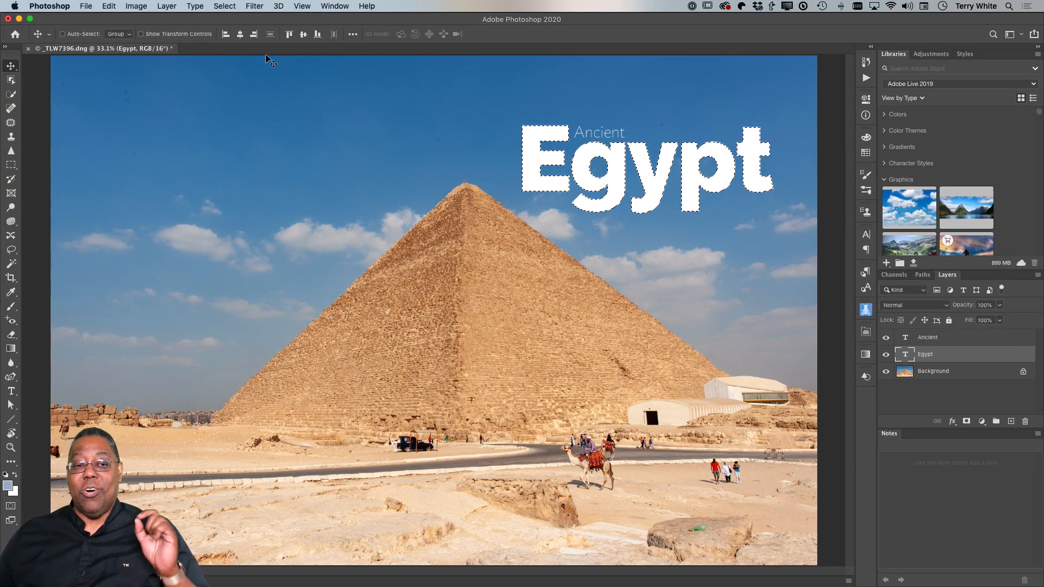
click(109, 6)
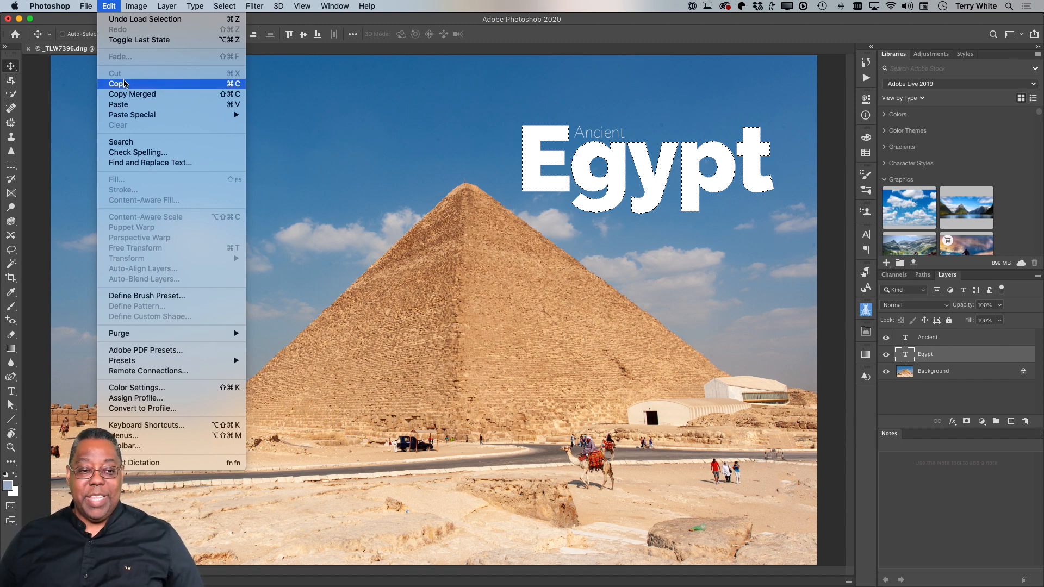
mouse_move(129, 116)
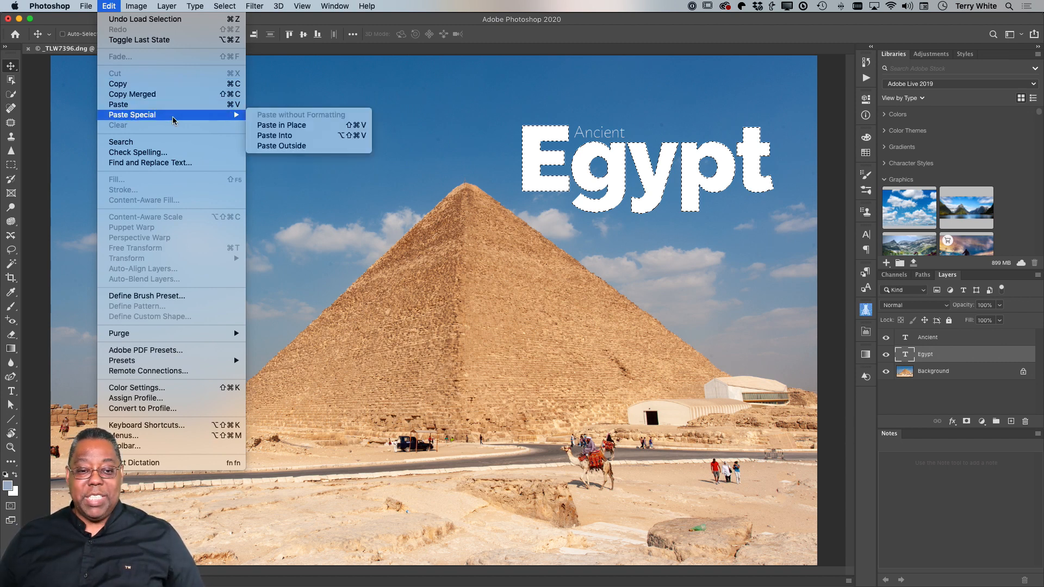
click(292, 139)
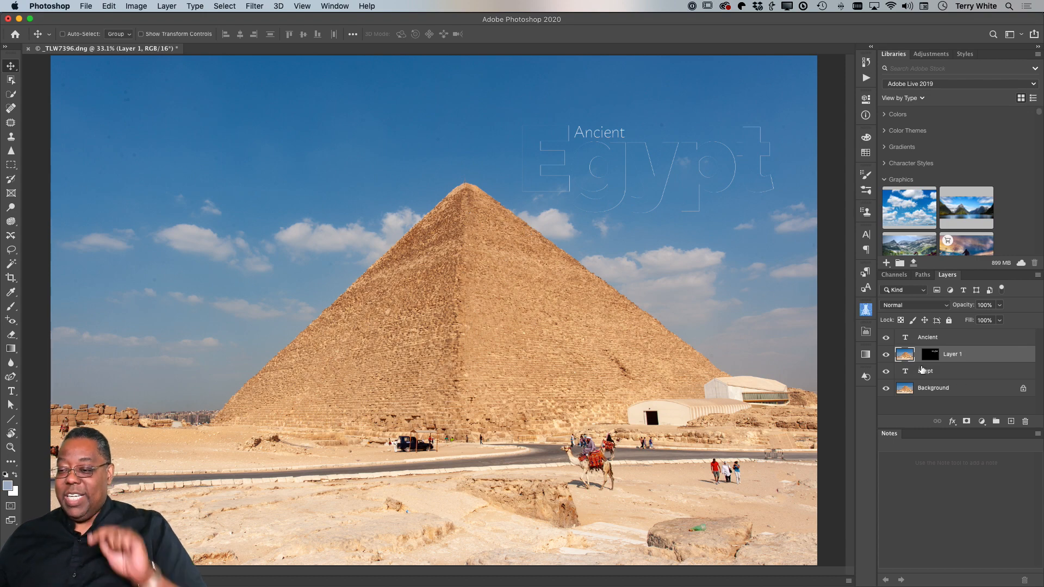
drag(927, 363, 925, 365)
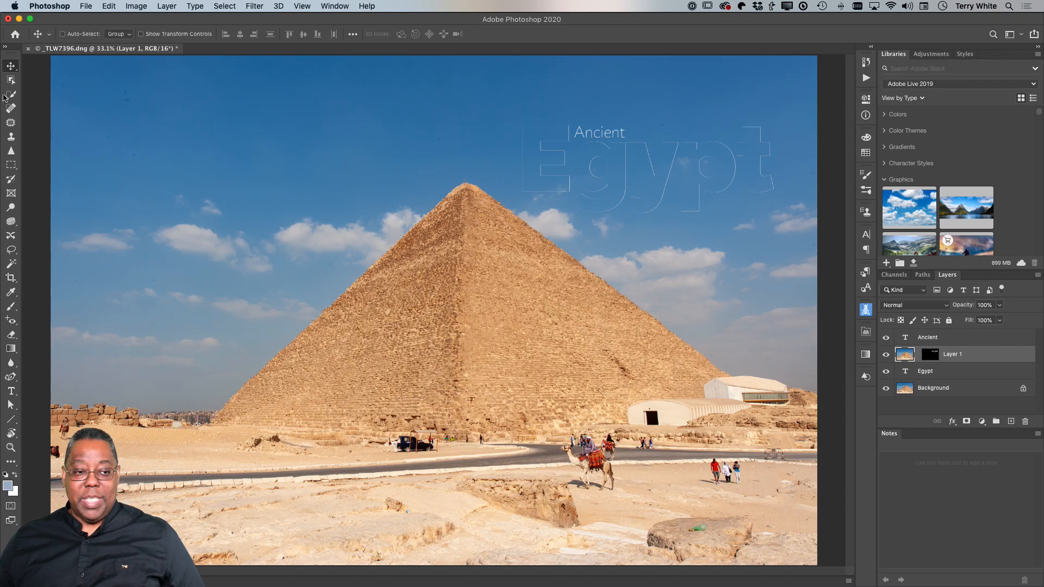
Scale down and reposition the pasted photo inside the Egypt letters so the pyramid stone, foreground and white building fill them.
drag(412, 334, 591, 150)
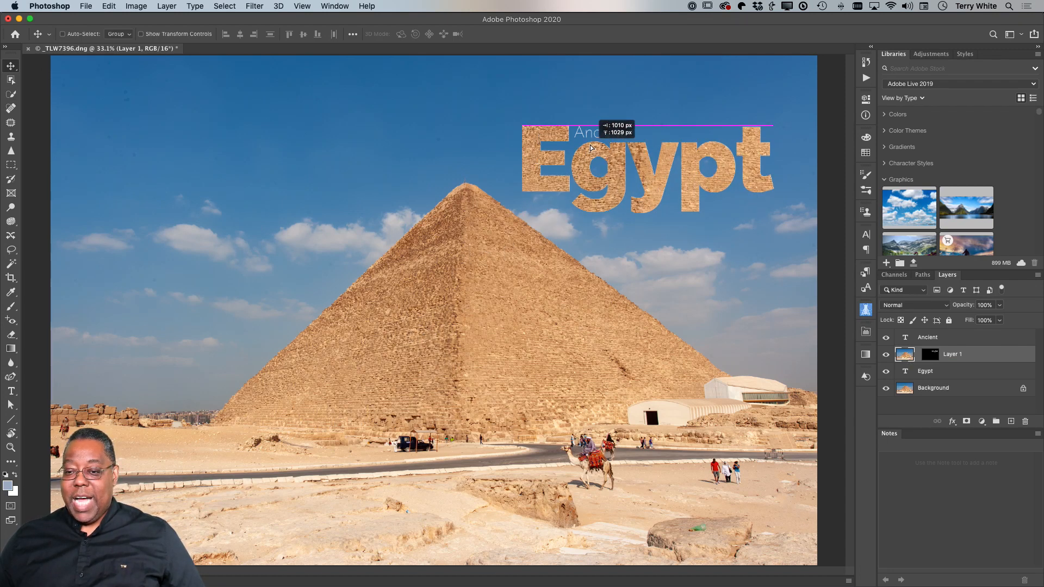
drag(585, 321, 560, 300)
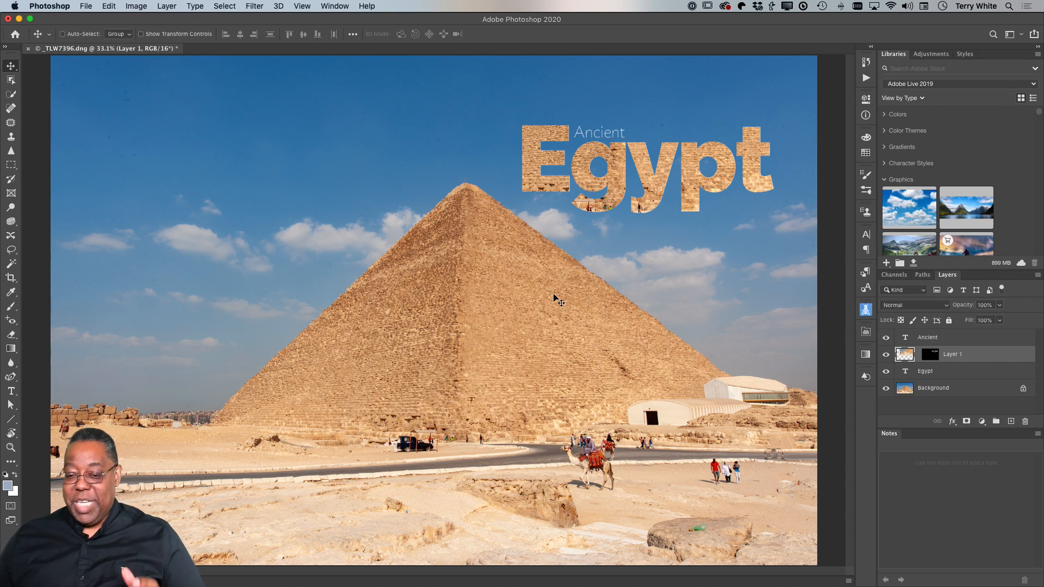
key(super+t)
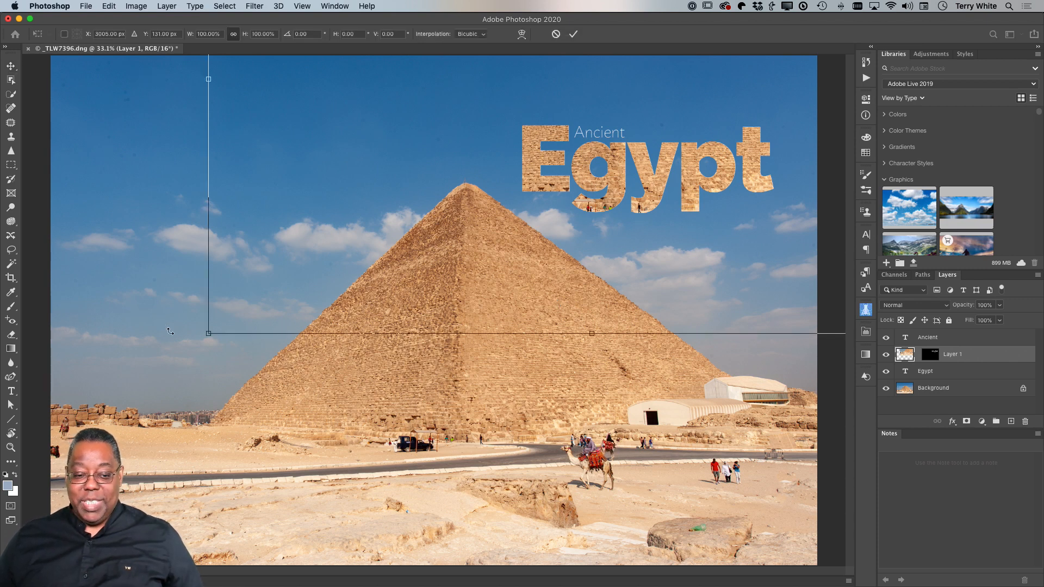
drag(208, 334, 382, 217)
drag(489, 171, 457, 277)
click(574, 34)
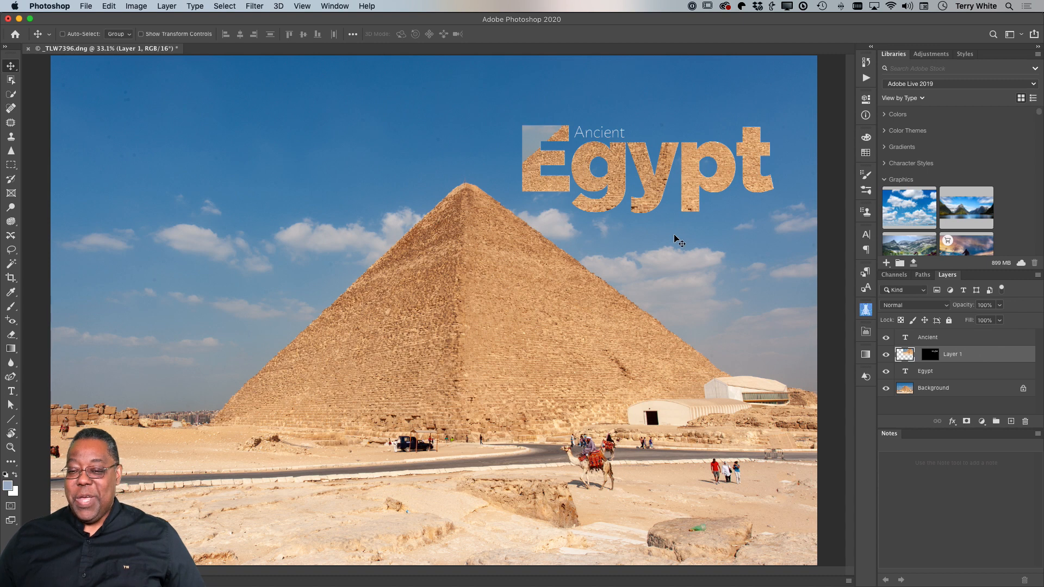
drag(693, 226, 588, 201)
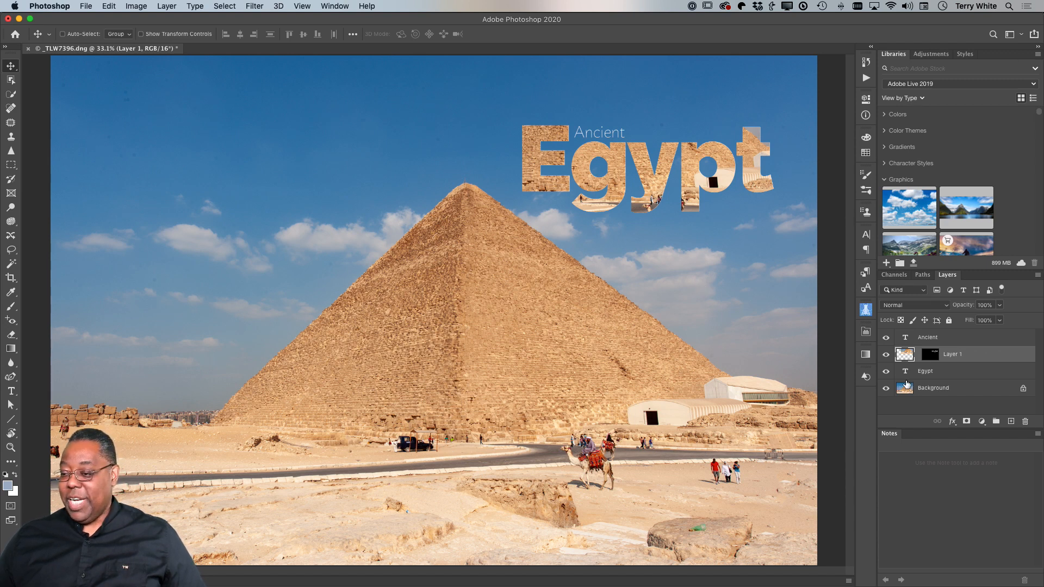
Hide the original Egypt text layer and toggle Layer 1 off and on to check the photo-filled letters.
click(886, 373)
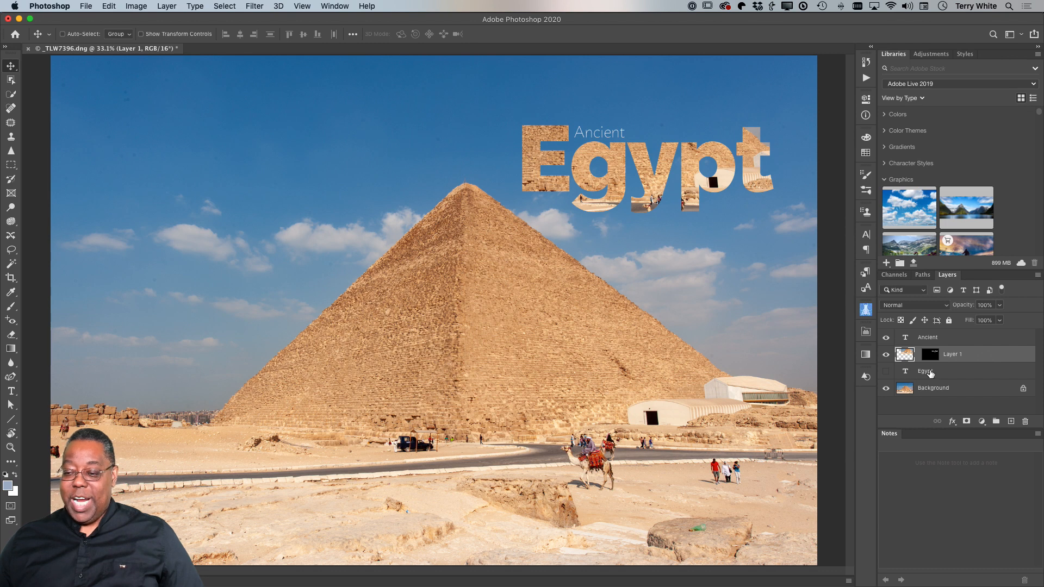
click(886, 356)
click(887, 356)
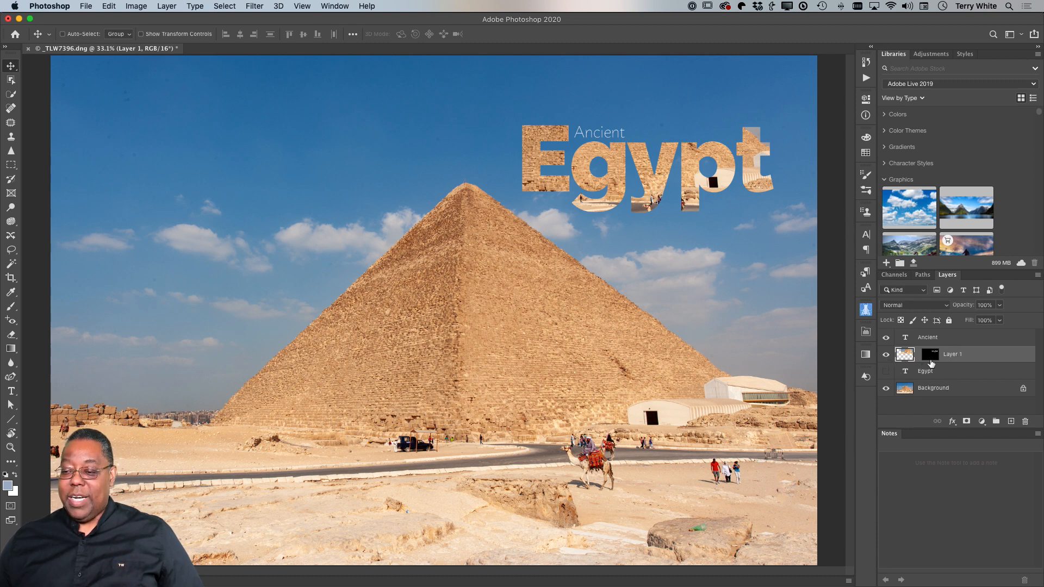
Rename Layer 1 as Egypt and save the document.
double_click(951, 355)
text(E)
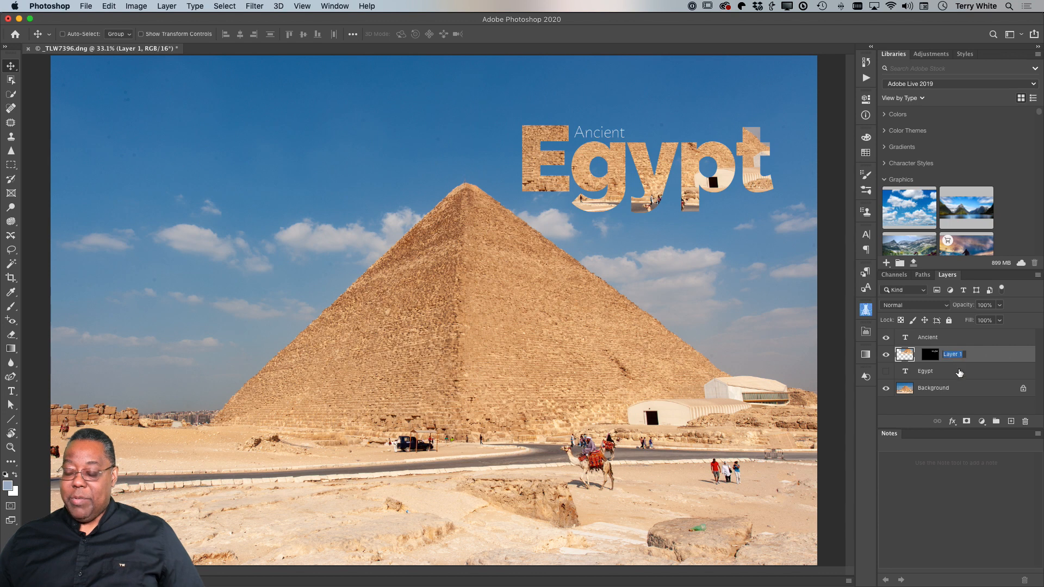
text(gy)
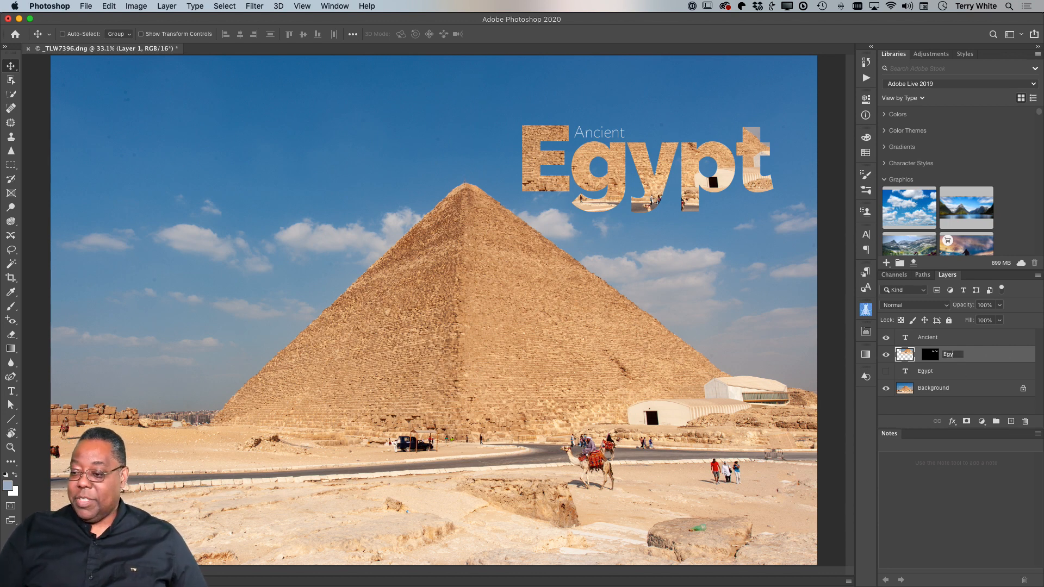
text(pt)
key(Return)
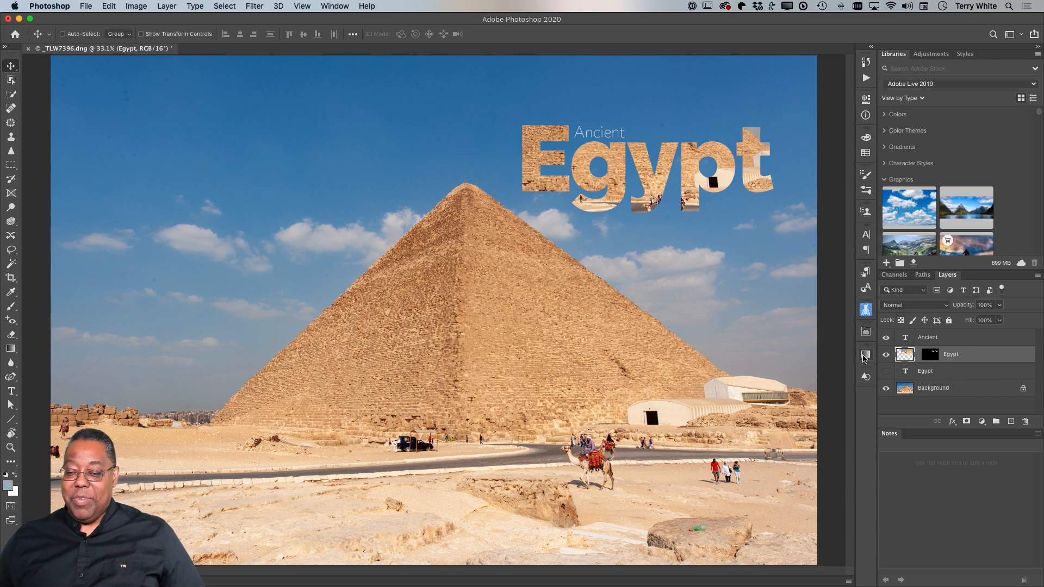
key(super+s)
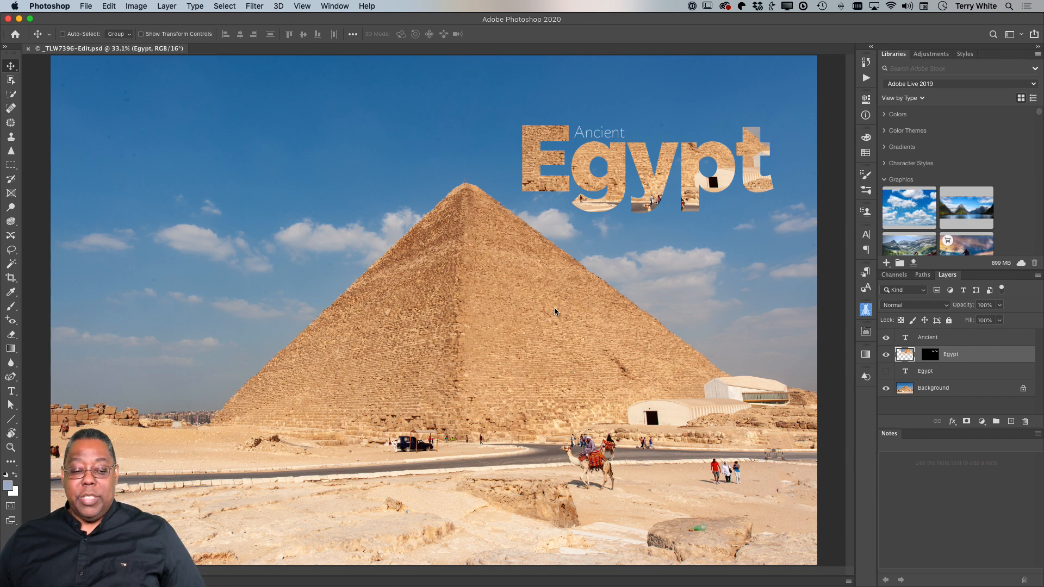
Set up a Save for Web (Legacy) export with the image width at 1080 px.
click(88, 7)
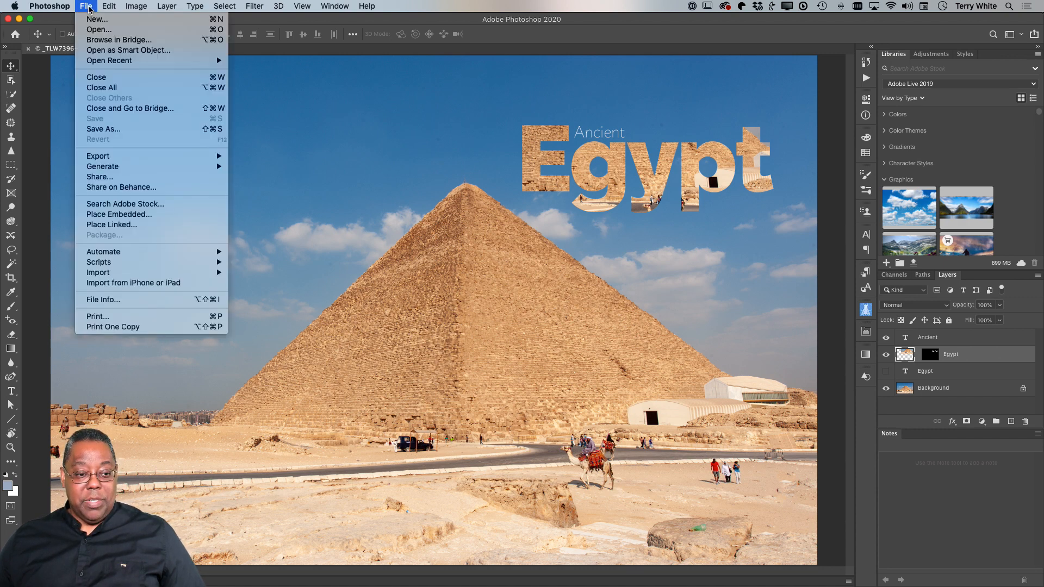
mouse_move(133, 159)
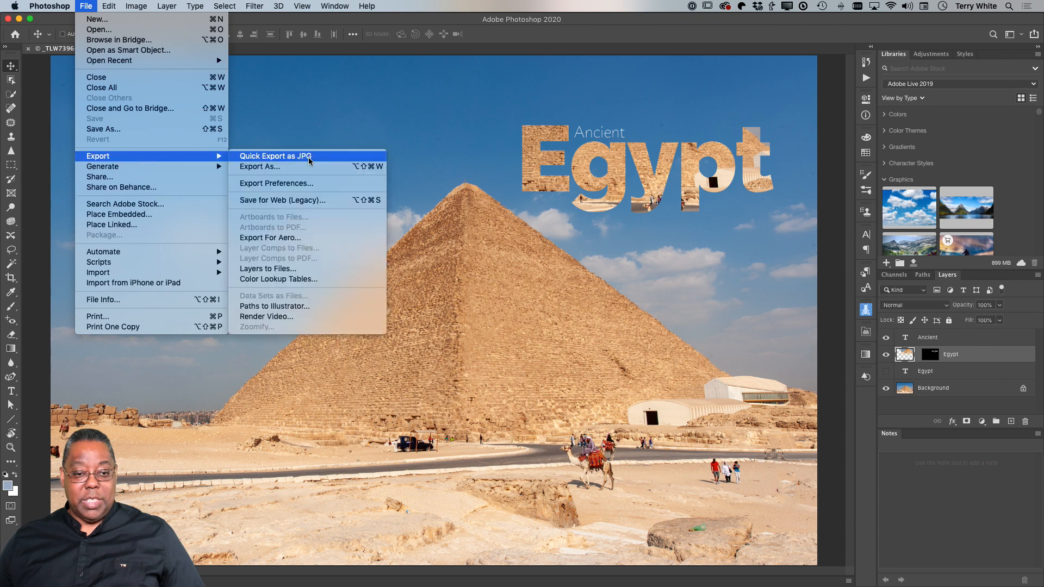
mouse_move(158, 171)
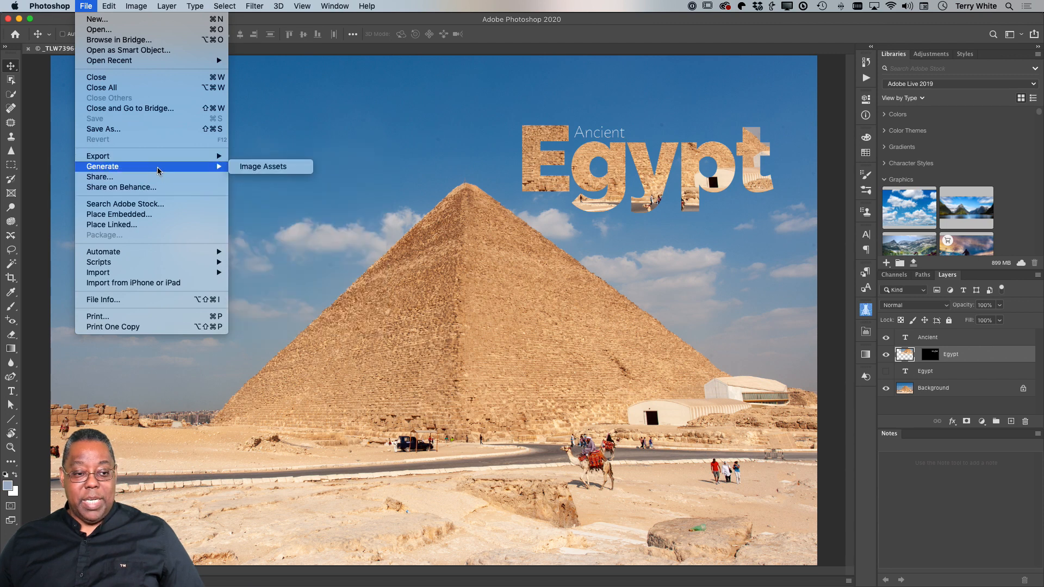
click(265, 199)
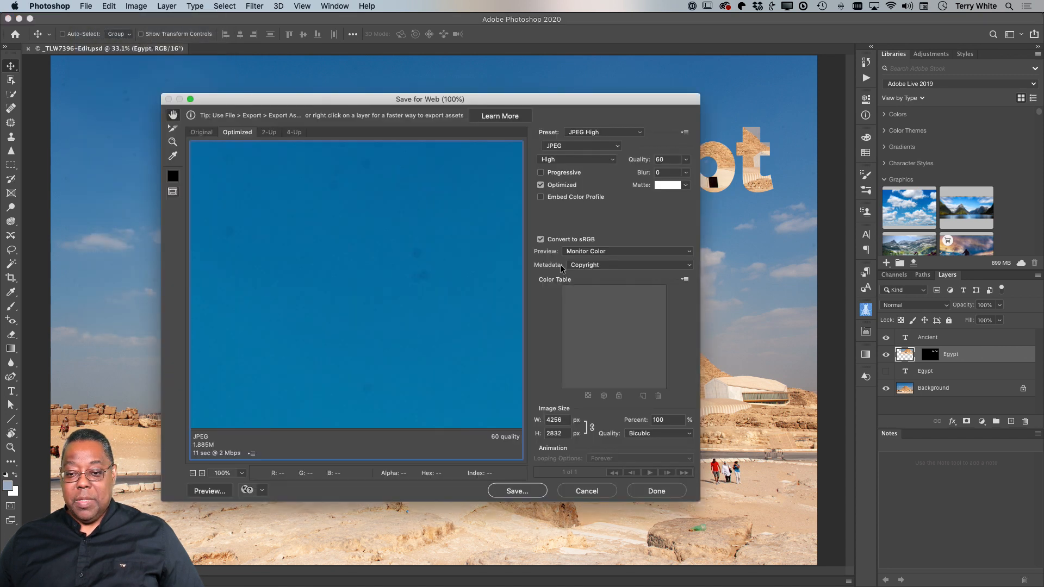
double_click(565, 421)
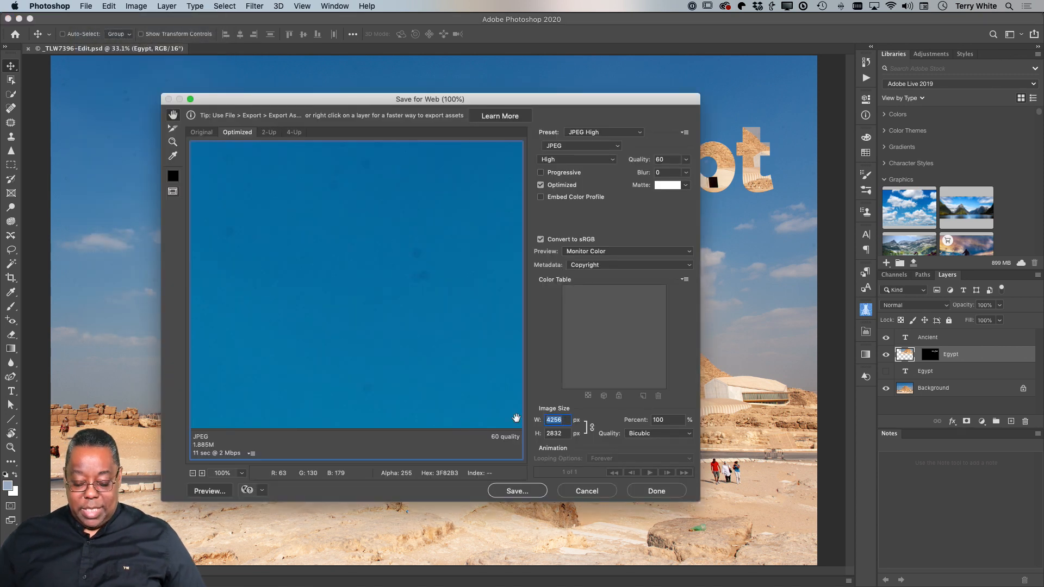
text(1080)
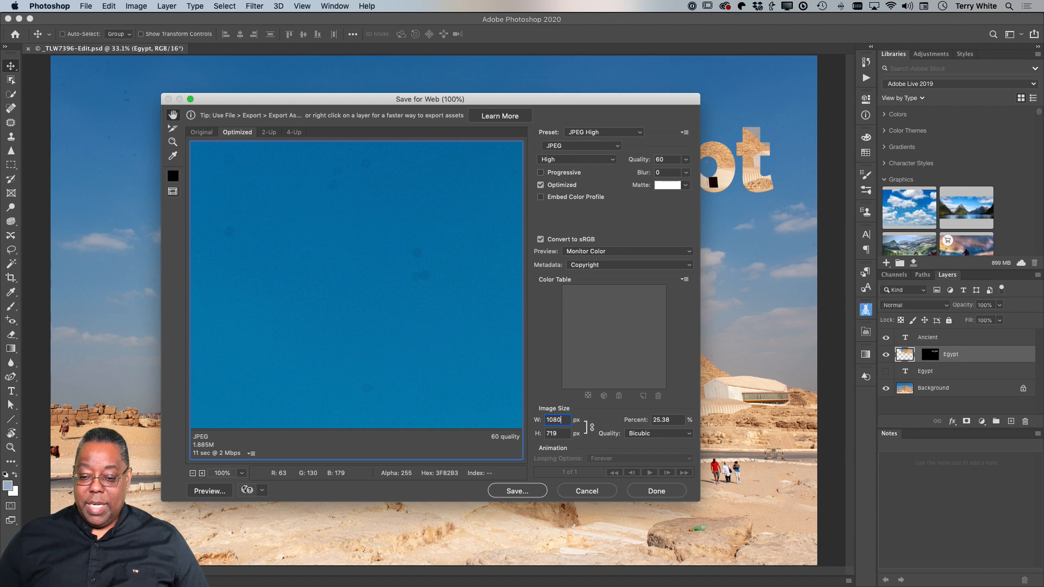
key(Tab)
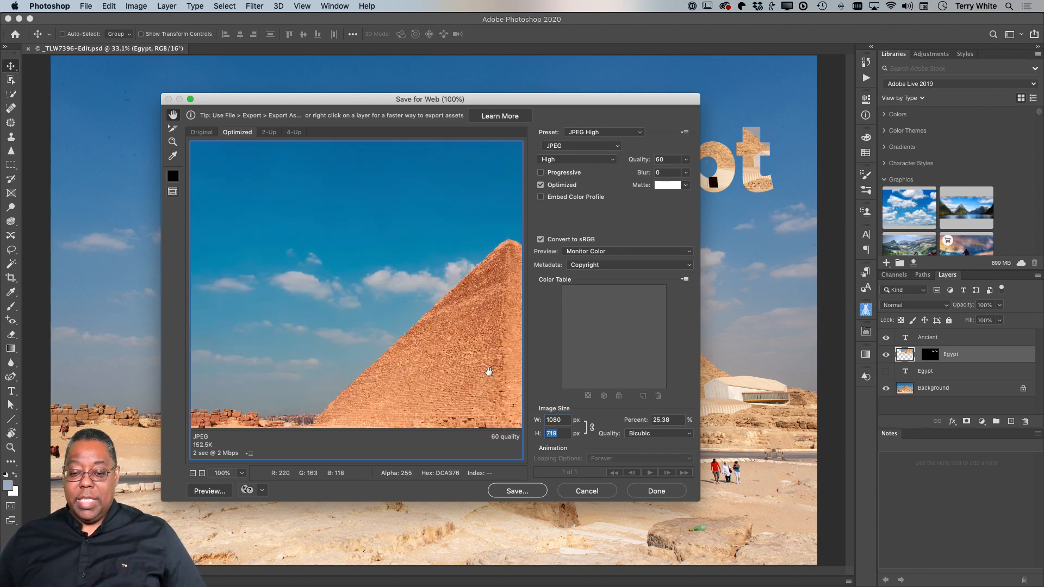
Save the web JPEG to the Desktop as AncientEgypt.jpg.
click(509, 491)
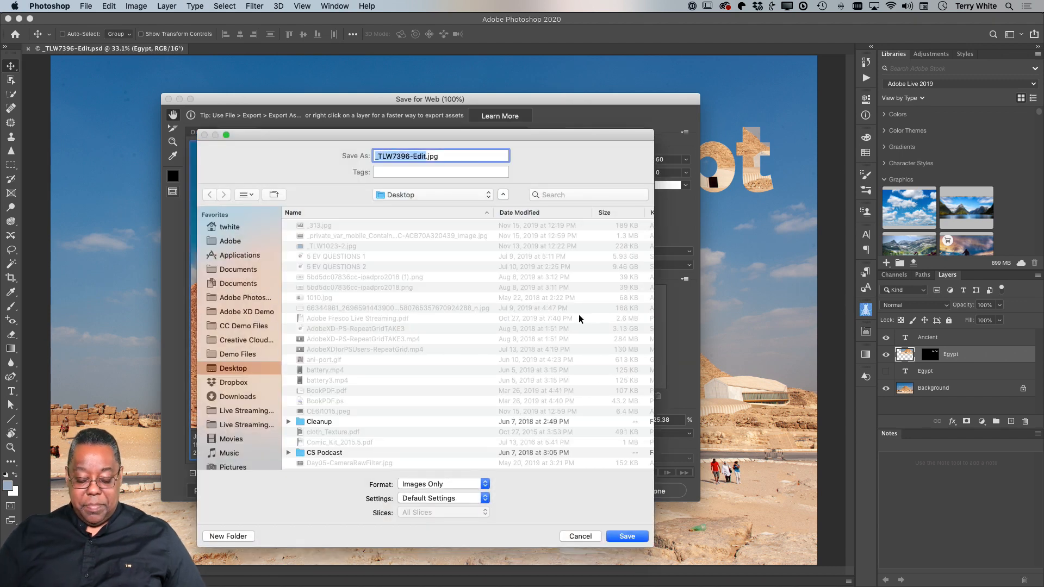
text(Ancient)
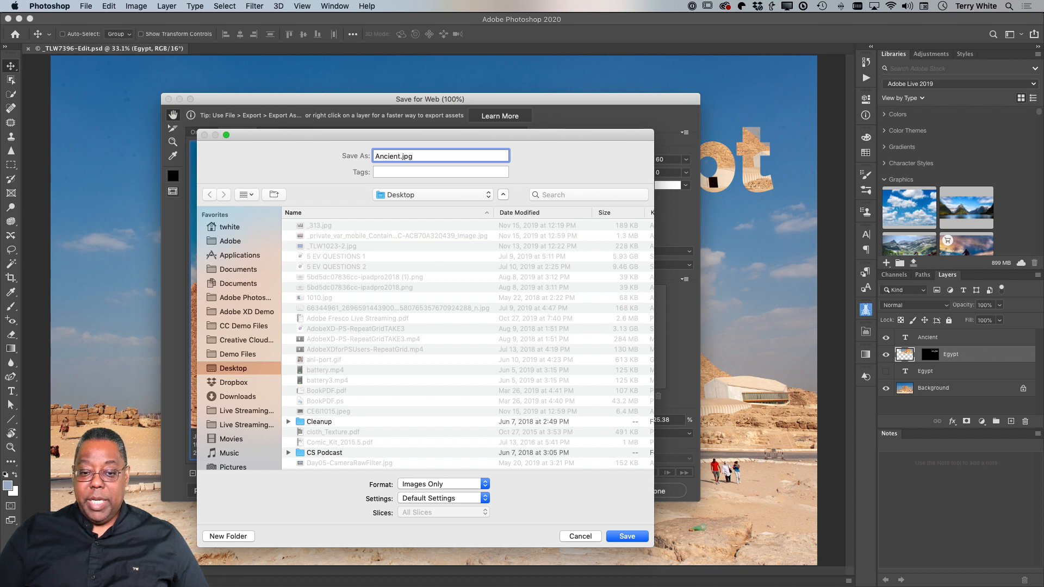
text(E)
text(gypt)
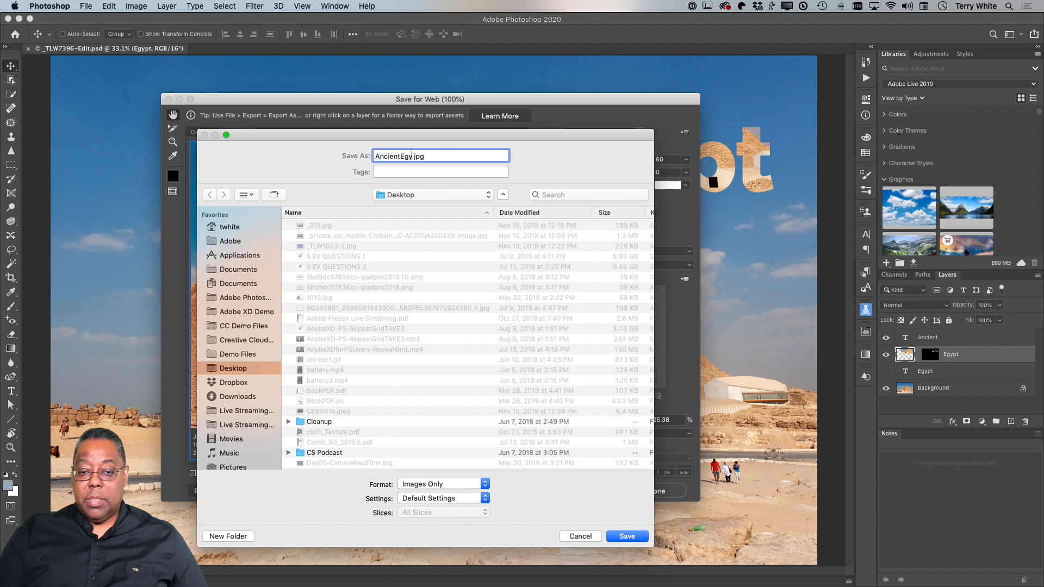
click(648, 536)
Close the document with its changes saved and switch back to Lightroom Classic, dismissing the clipboard message.
key(super)
key(super+w)
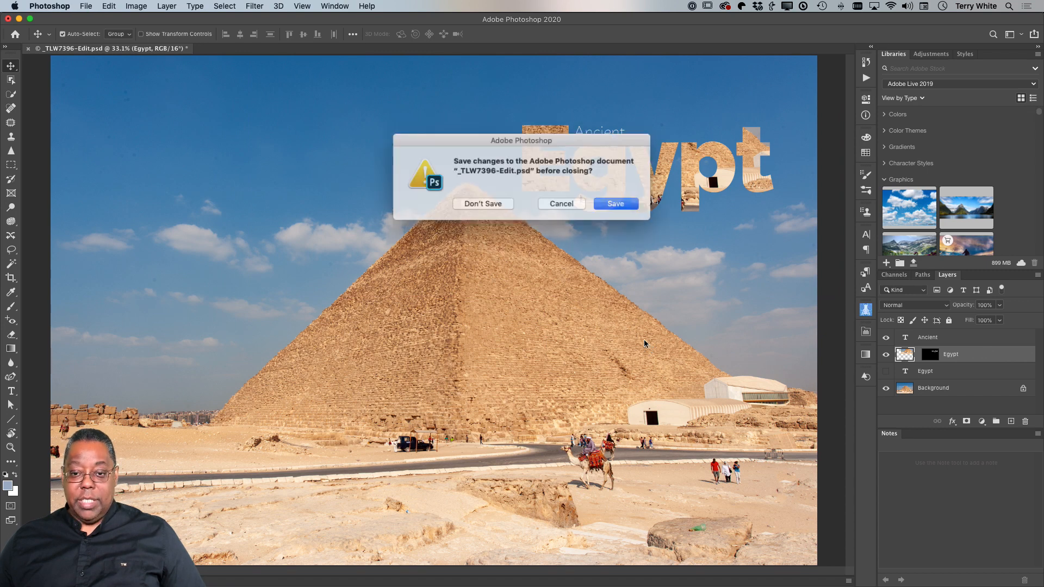
key(Return)
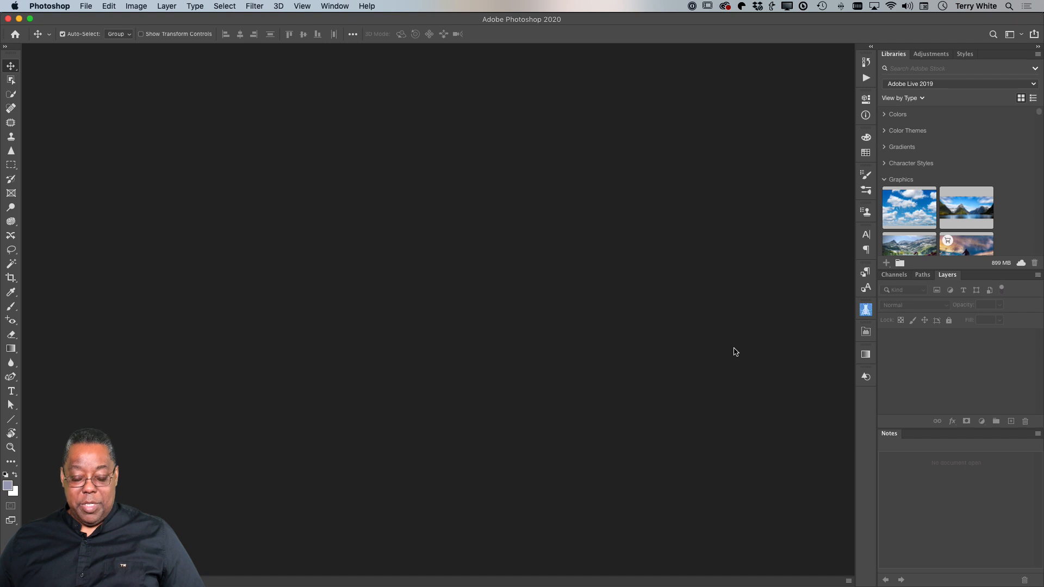
key(super+Tab)
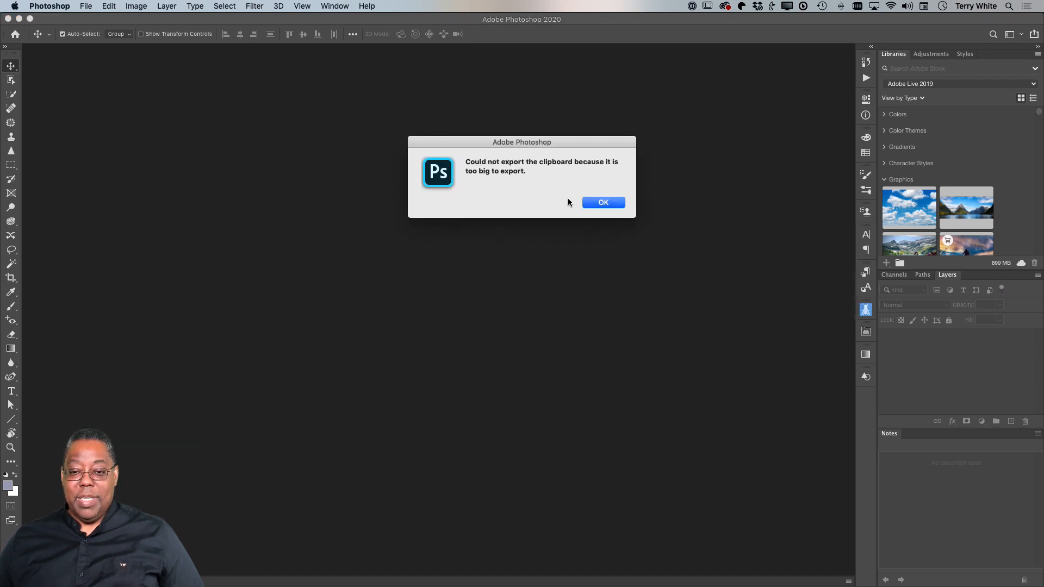
click(598, 202)
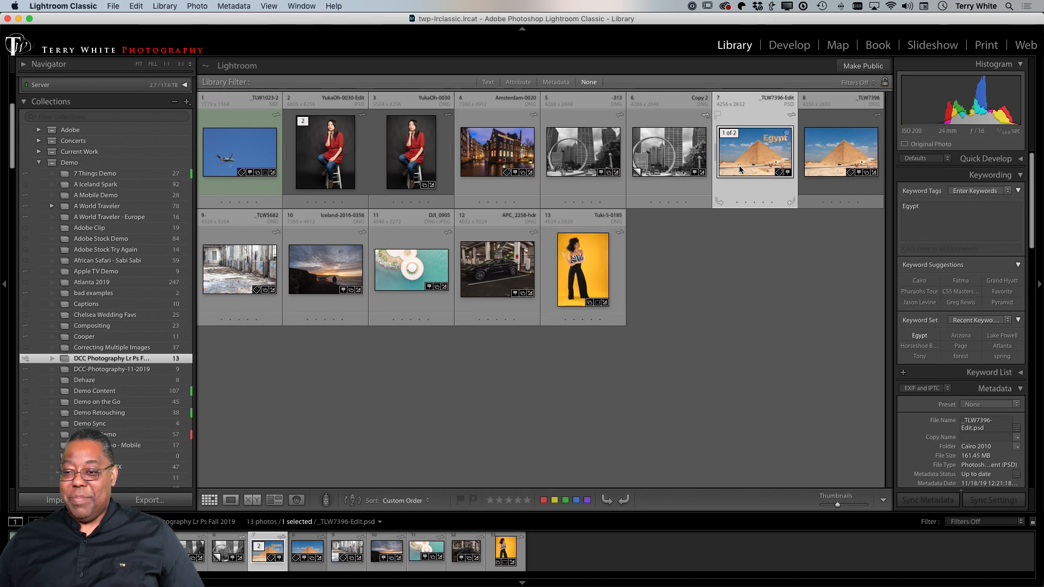
View the pyramid photo enlarged and the edited version full screen, and return to the thumbnail grid.
double_click(836, 165)
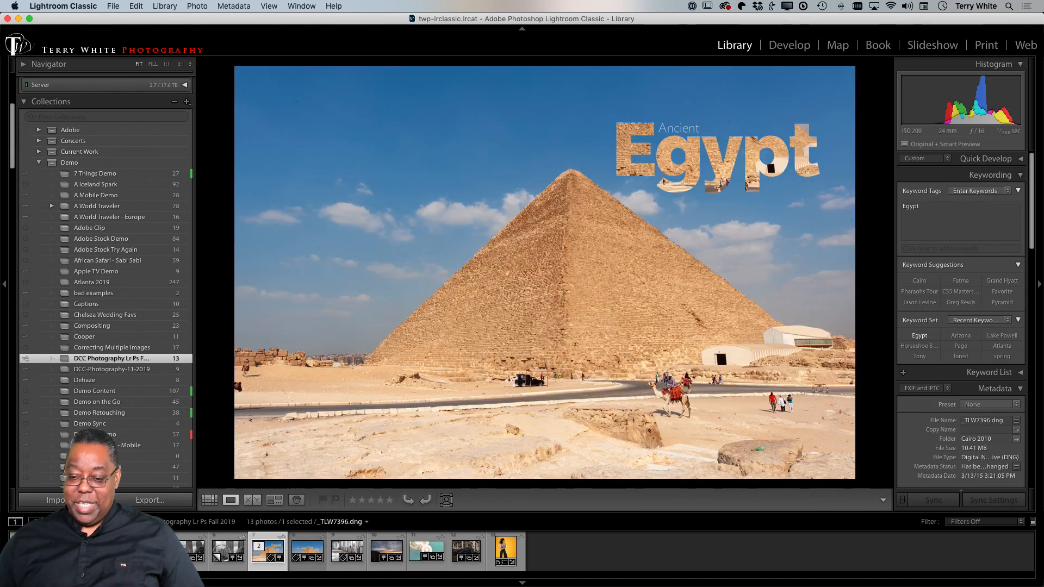
key(f)
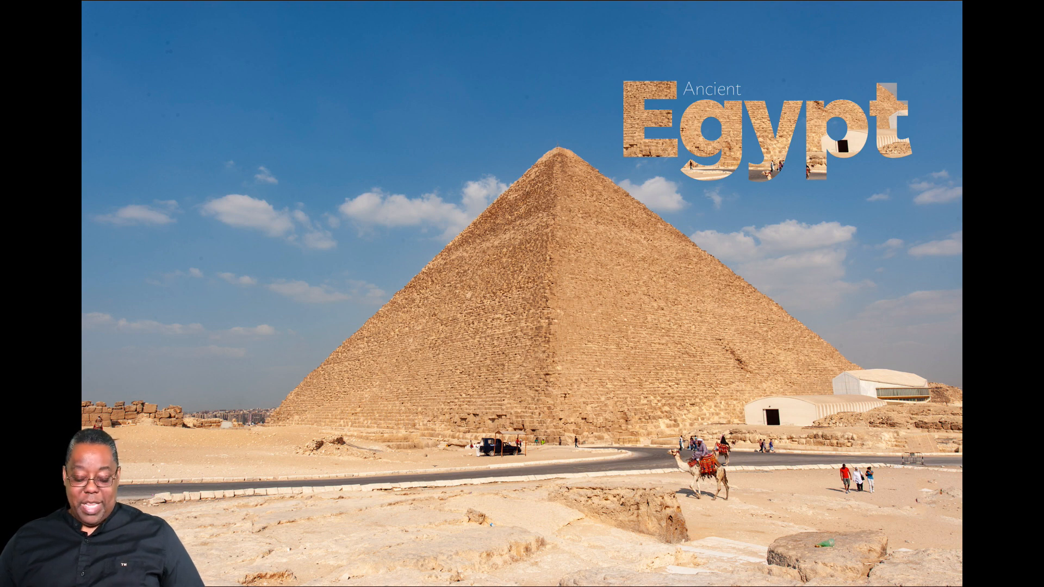
key(Escape)
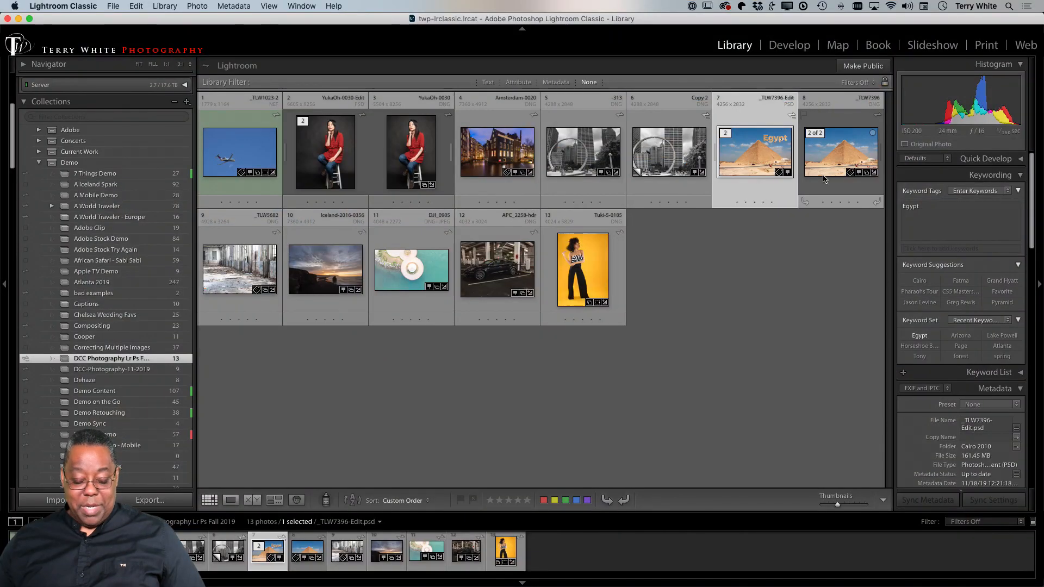
Reopen _TLW7396-Edit.psd from Lightroom Classic in Photoshop using the Edit Original option.
key(super+e)
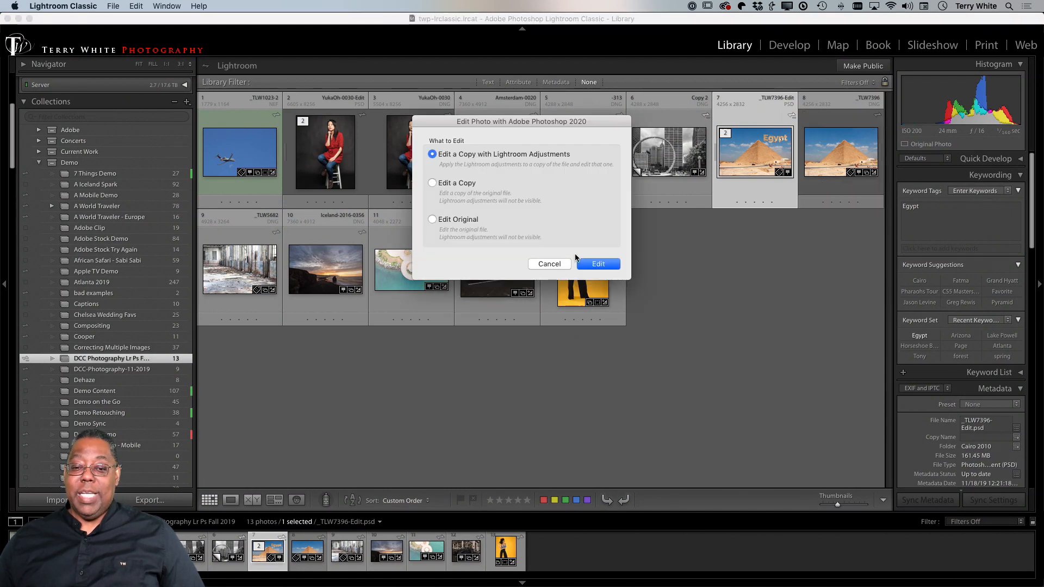
click(448, 221)
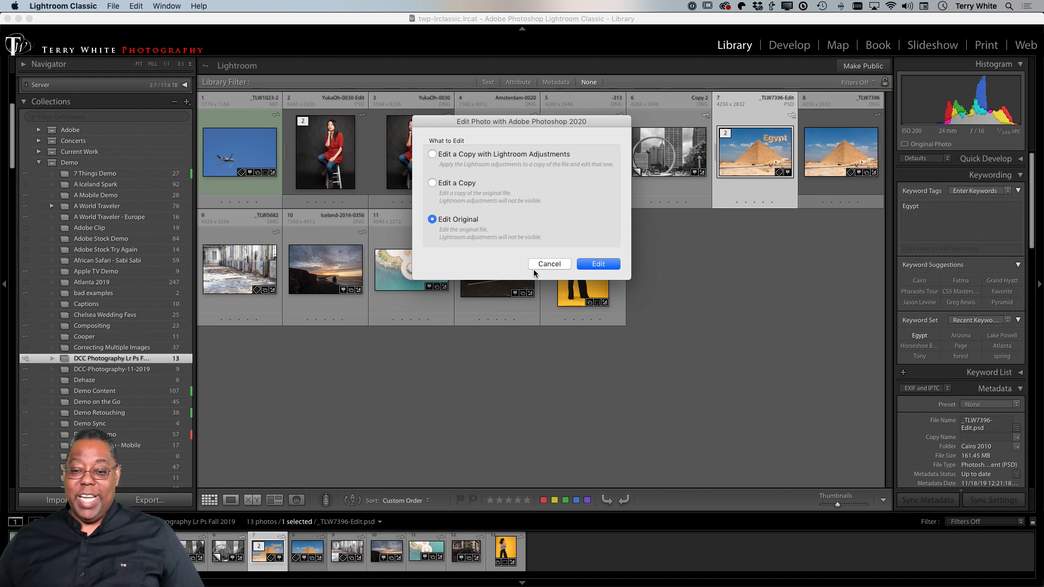
click(596, 265)
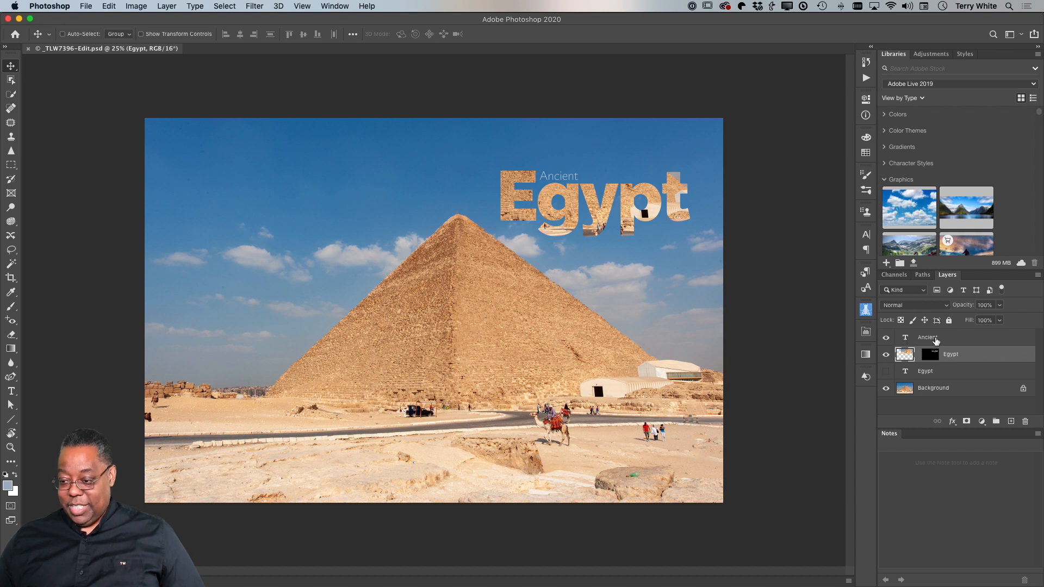
Select the Ancient layer and both Egypt layers together and try moving them across to the other side of the pyramid.
shift+click(945, 340)
shift+click(936, 371)
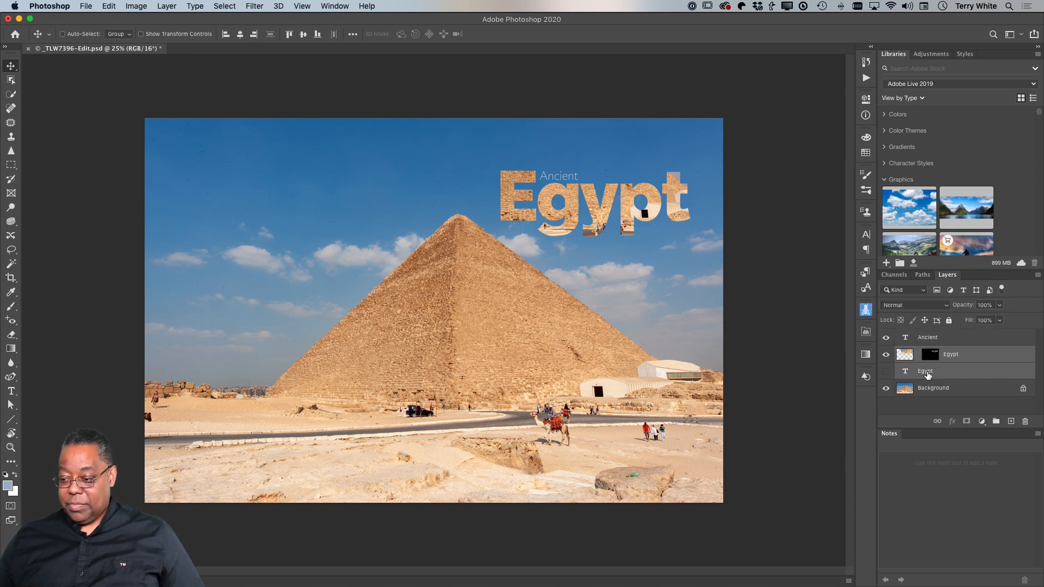
click(956, 344)
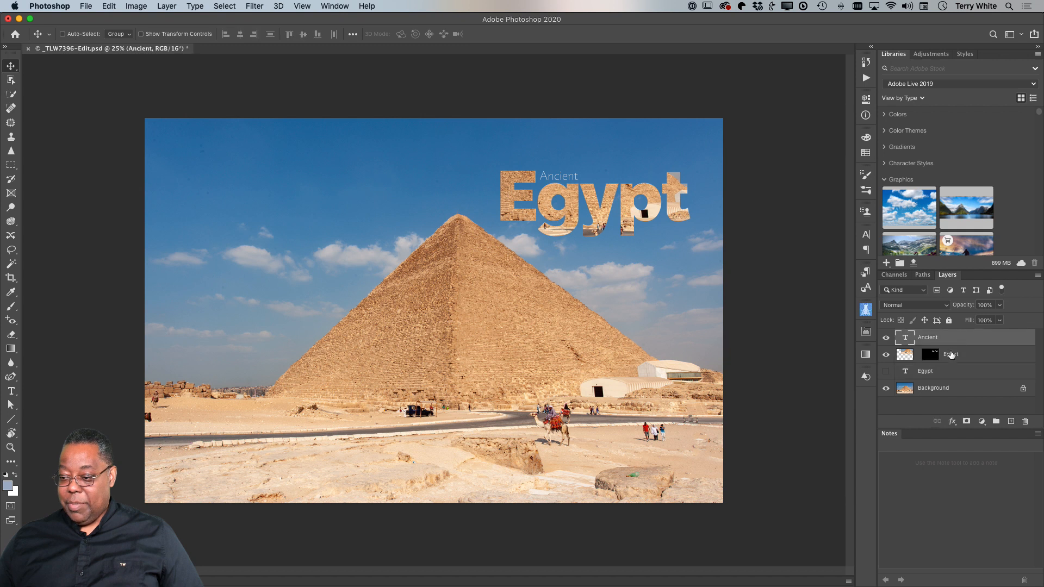
shift+click(951, 372)
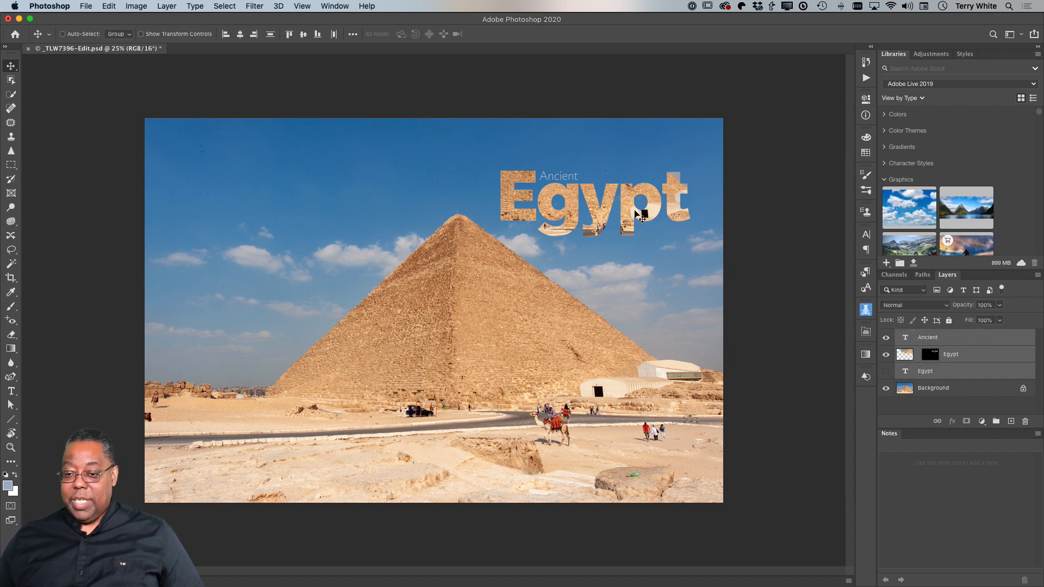
drag(639, 211, 341, 223)
key(Escape)
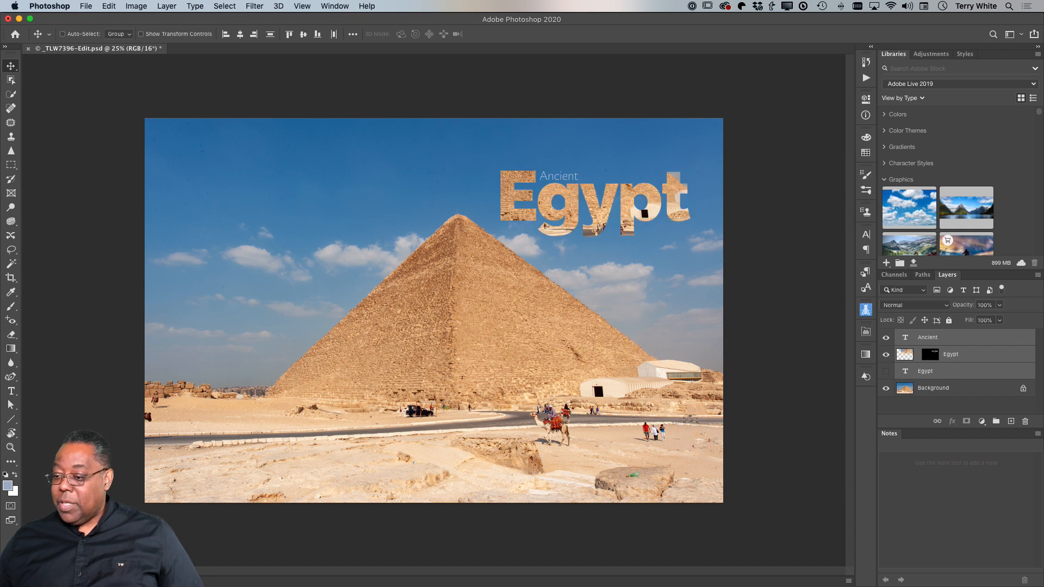
Link the image and mask of the masked Egypt layer, and move all selected text layers together into the sky left of the pyramid.
click(918, 354)
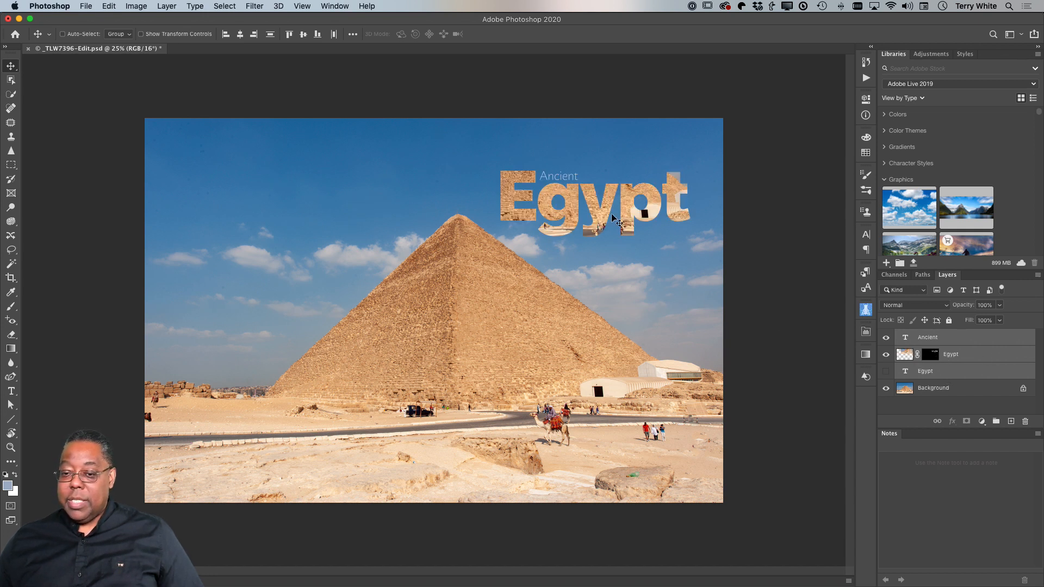
drag(590, 217, 264, 248)
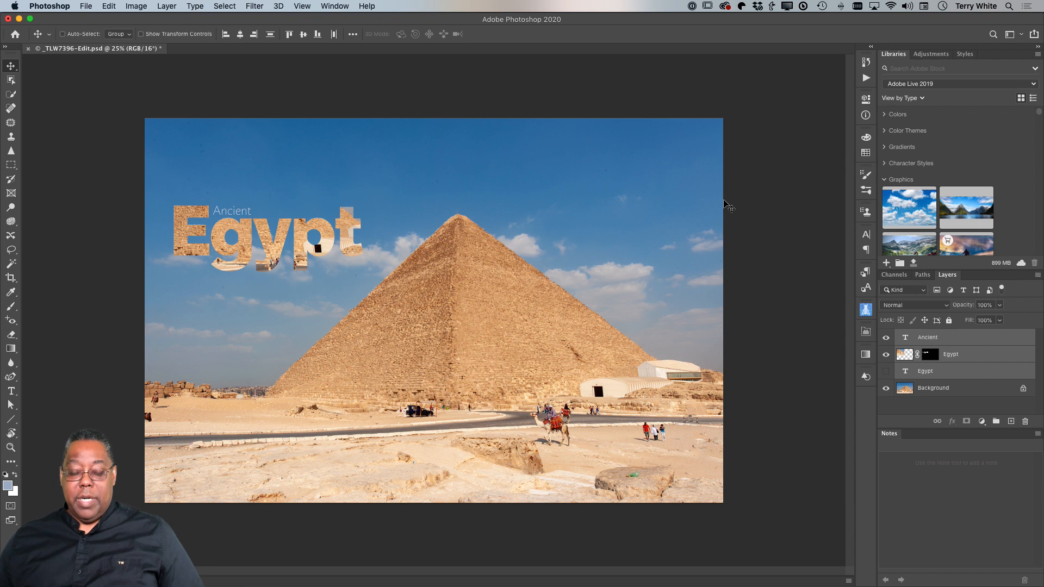
Save the repositioned text in _TLW7396-Edit.psd, close the document and switch back to Lightroom Classic.
key(super)
key(super+s)
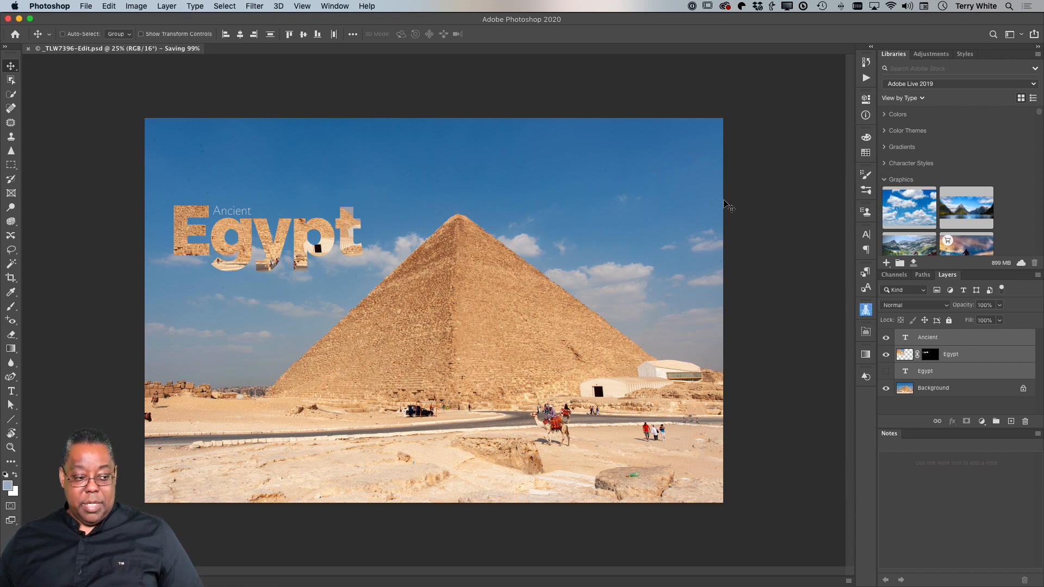
key(super)
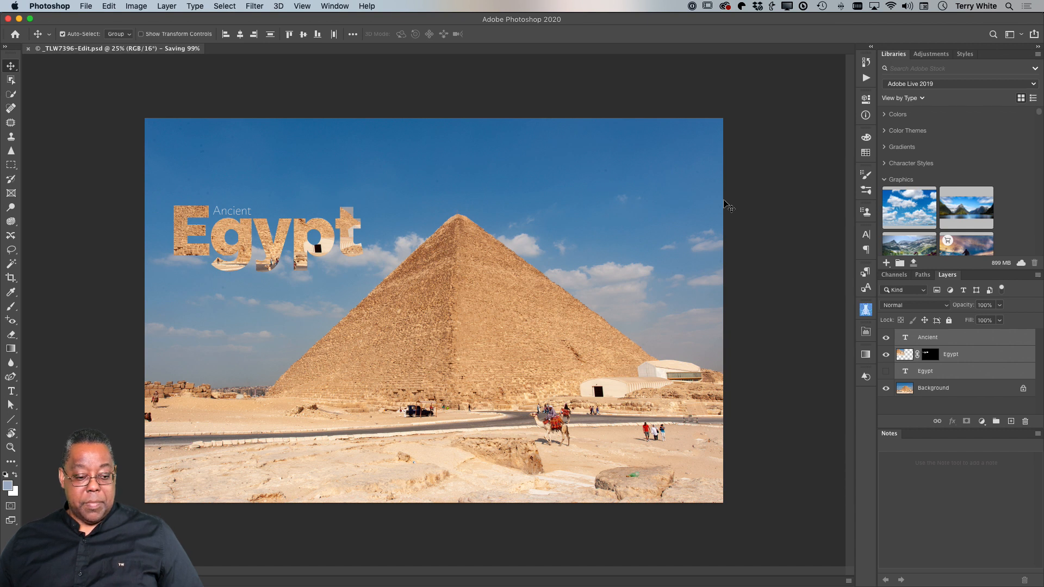
key(super+s)
key(super+w)
key(super+Tab)
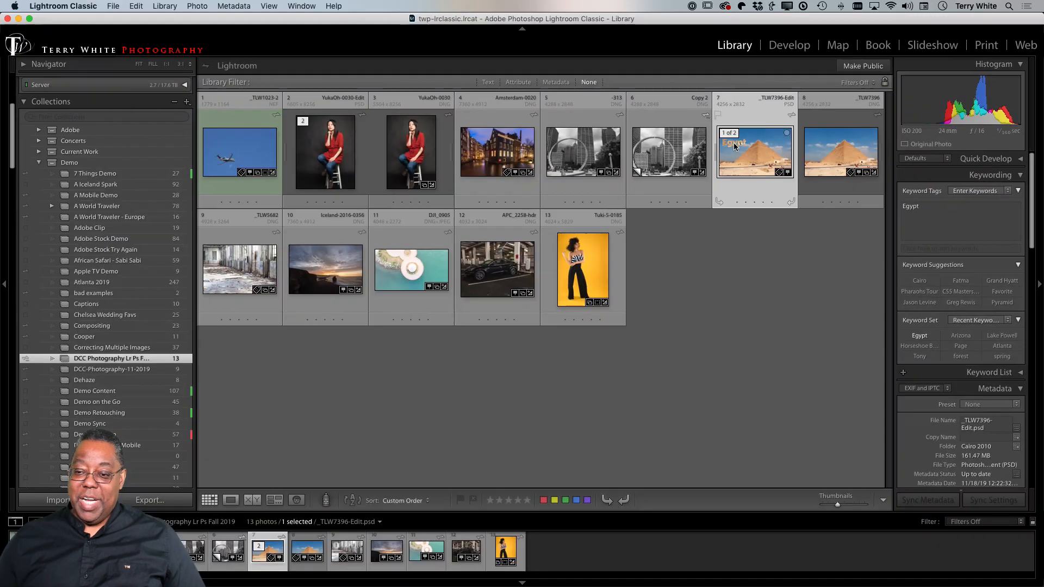
Select the edited pyramid photo _TLW7396-Edit.psd and export it with the For DCC export preset.
key(Right)
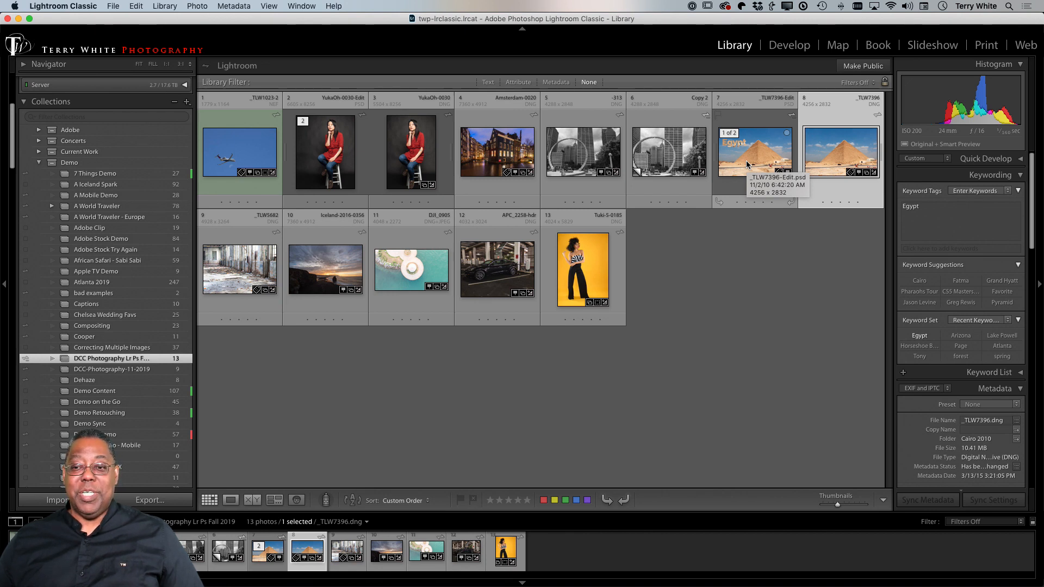
click(747, 164)
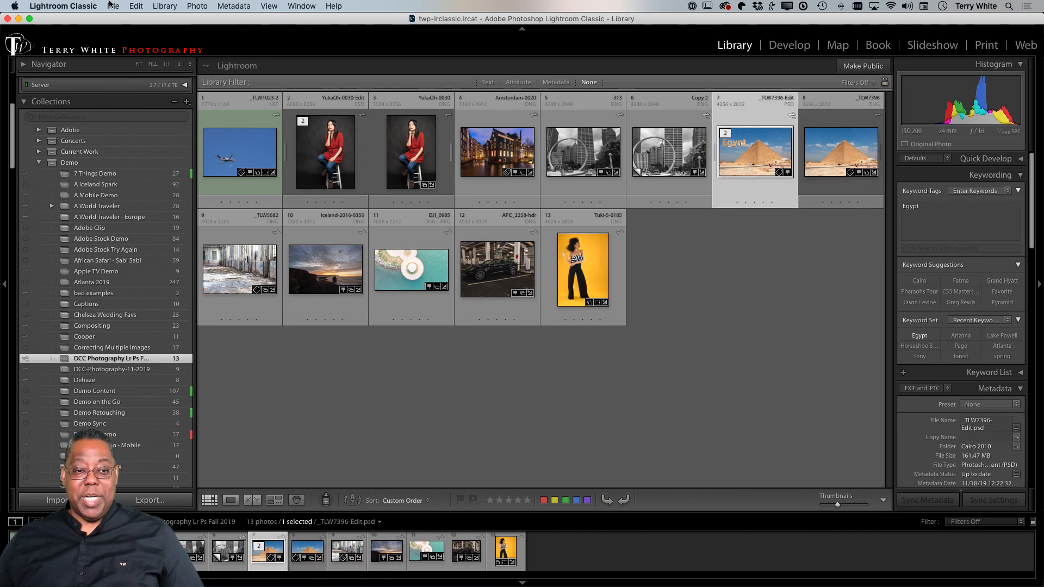
click(112, 5)
mouse_move(176, 177)
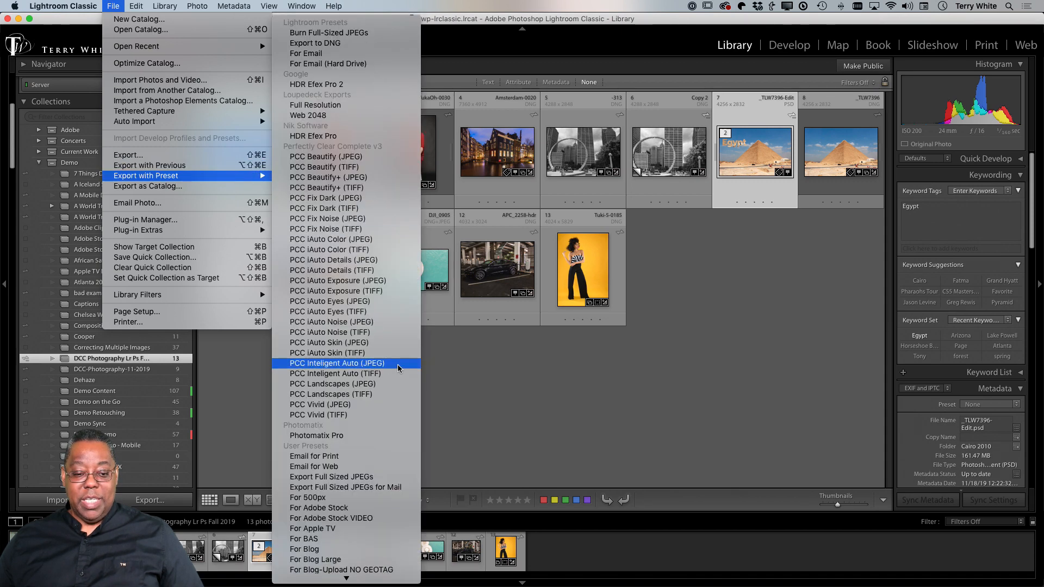
scroll(370, 468, down, 6)
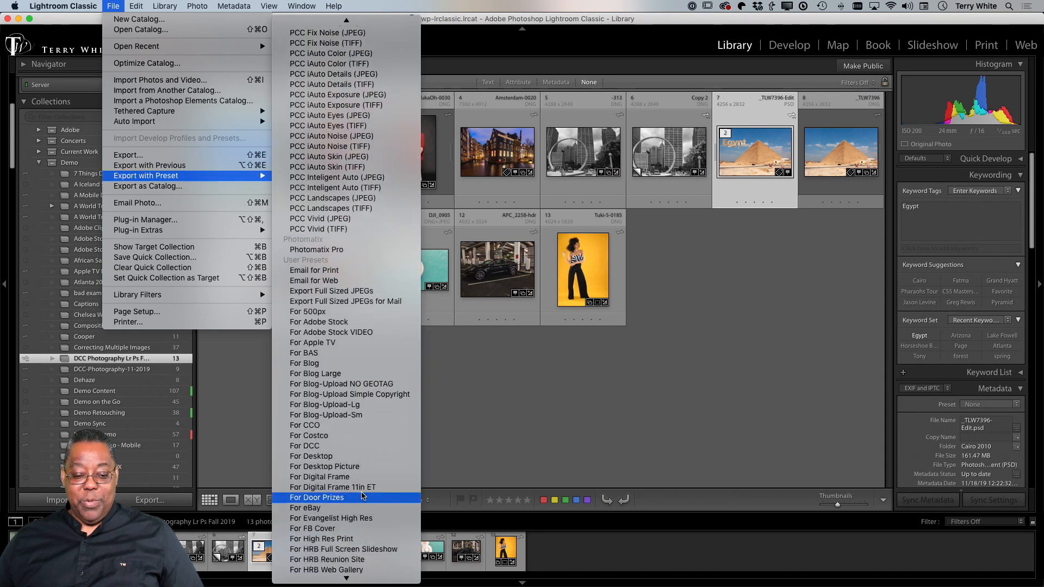
click(363, 446)
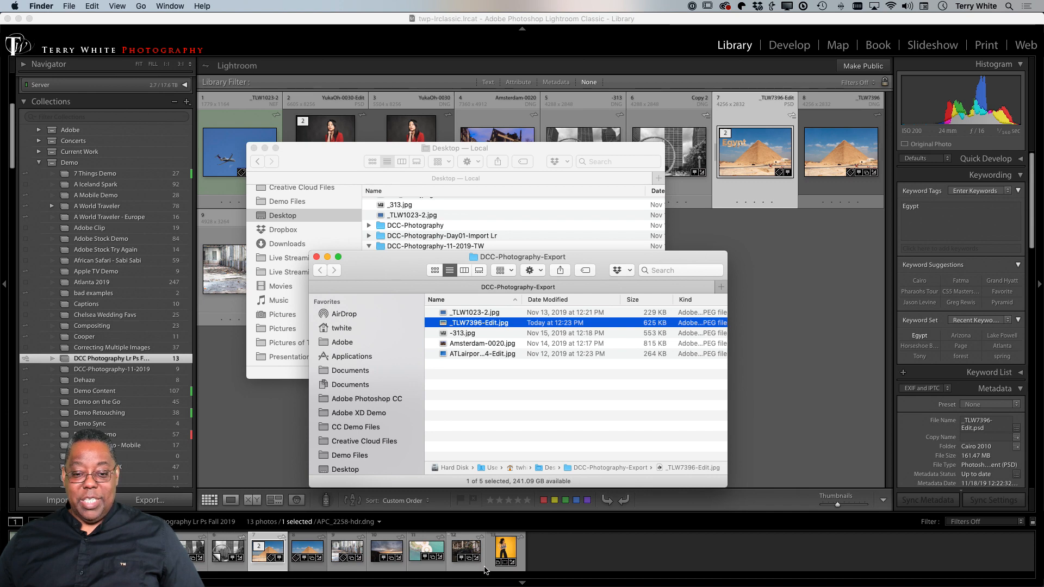
Switch to Chrome to view the Photography PS Daily Challenge moodboard on Behance.
key(super+Tab)
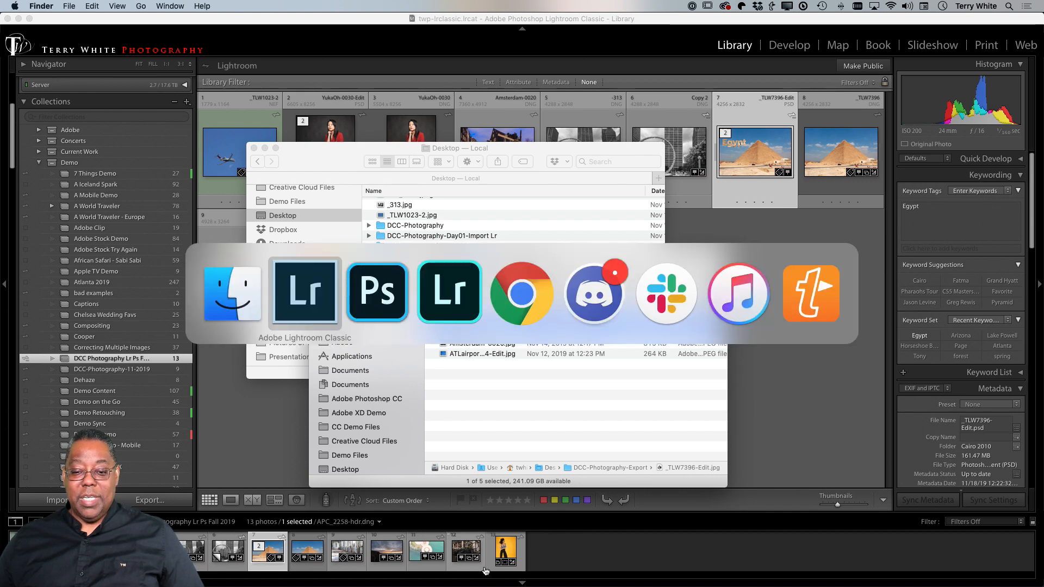
key(super+Tab)
key(super+Tab)
key(super+Tab)
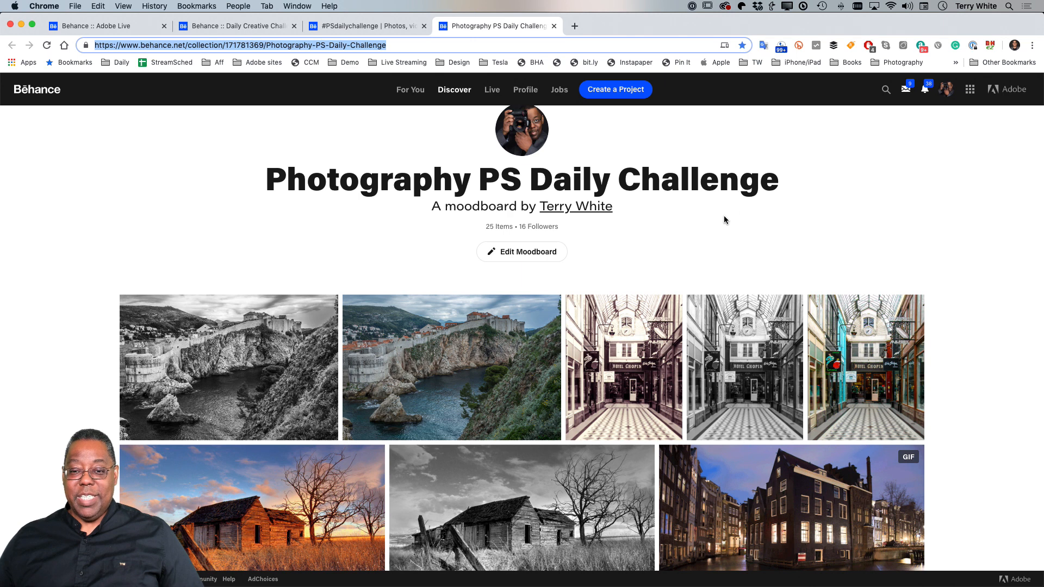
Switch to Discord and browse the posted photo edits in the Adobe Photoshop server's current-challenge channel toward the newest messages.
key(super+Tab)
key(super+Tab)
key(super+Tab)
key(super+Tab)
key(super+Tab)
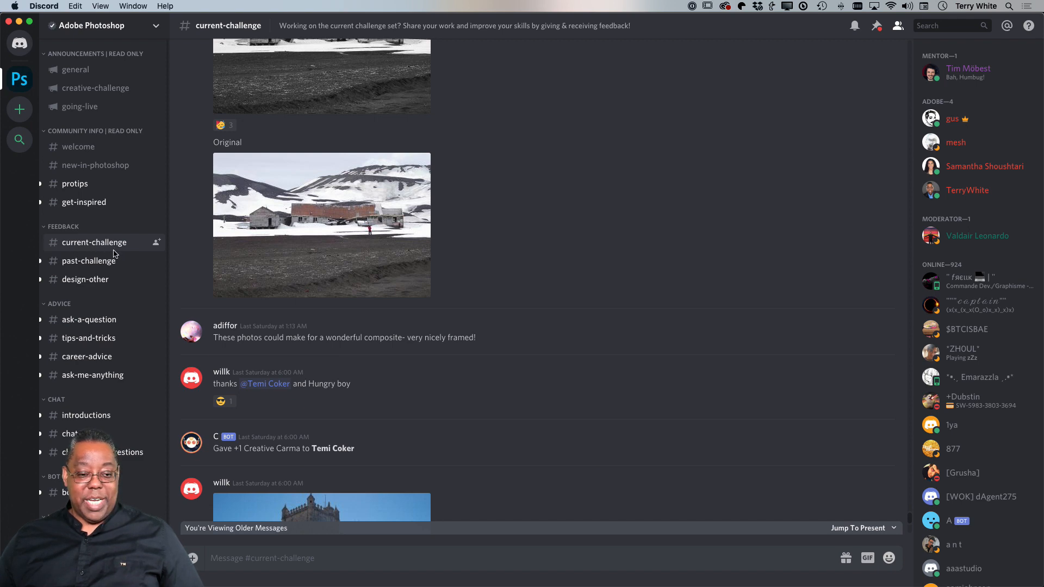
scroll(321, 300, down, 5)
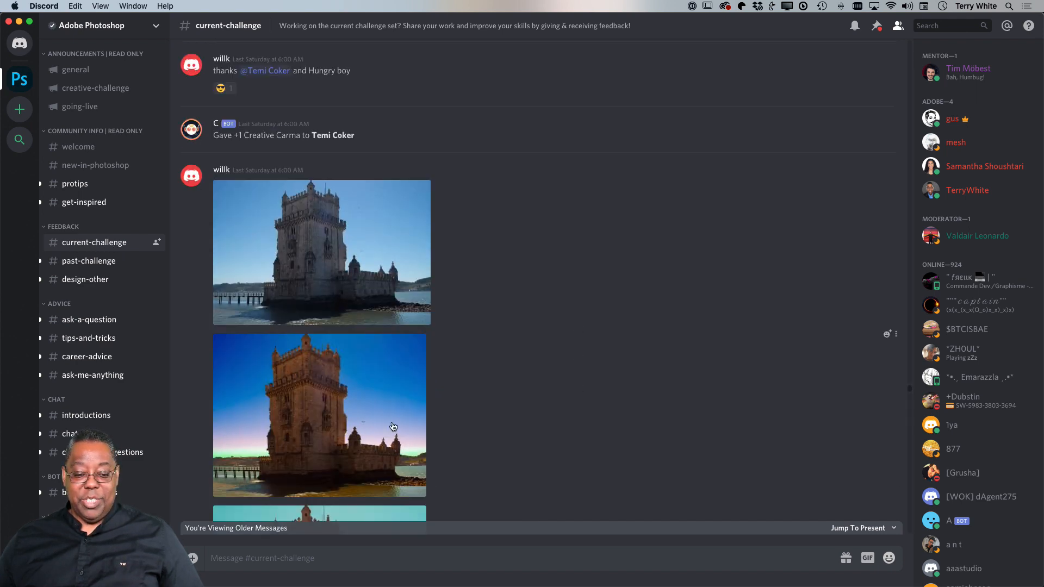
scroll(361, 440, down, 15)
scroll(368, 438, down, 20)
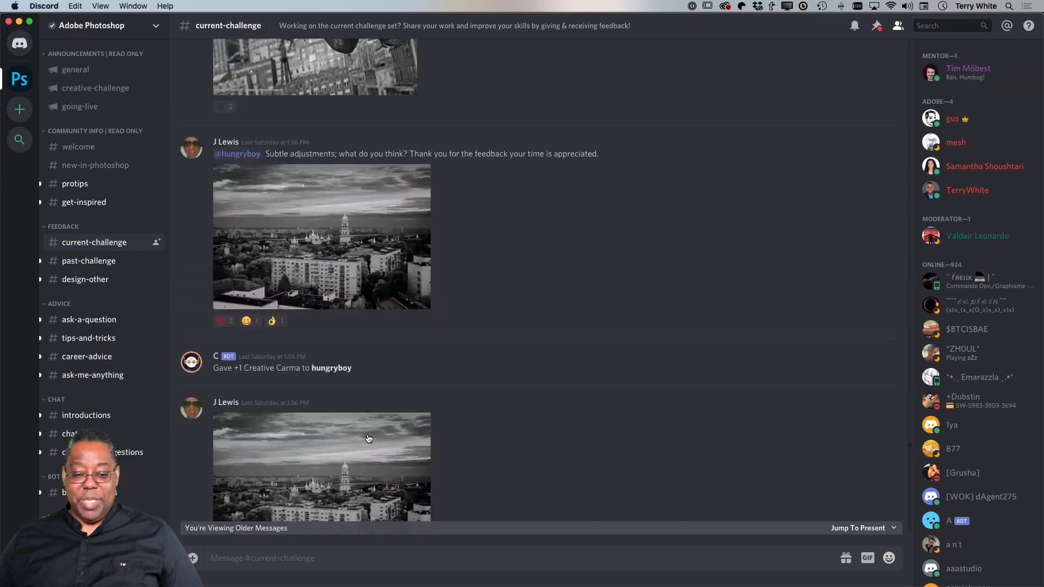
scroll(368, 438, down, 20)
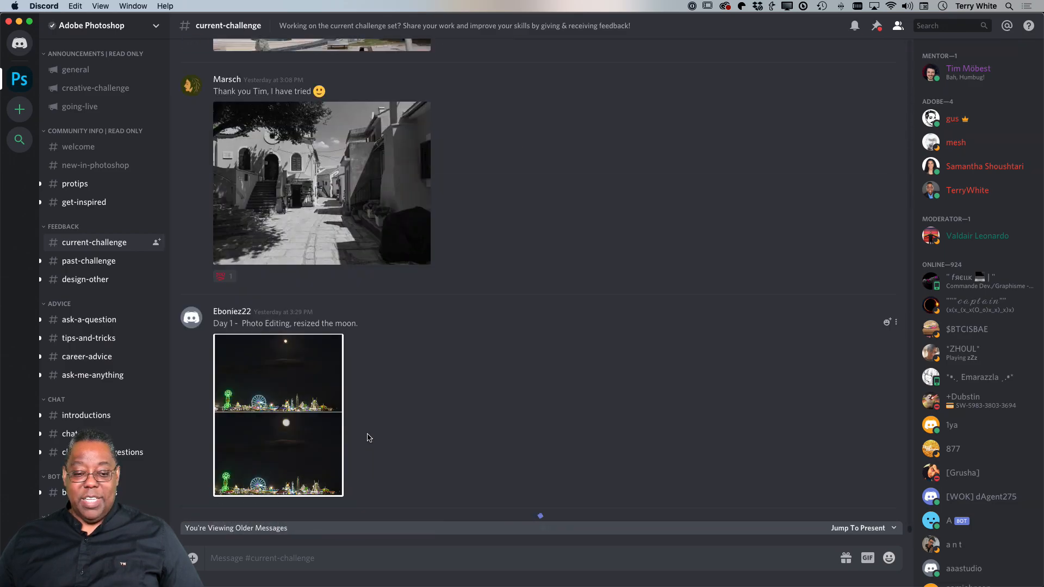
scroll(435, 410, down, 20)
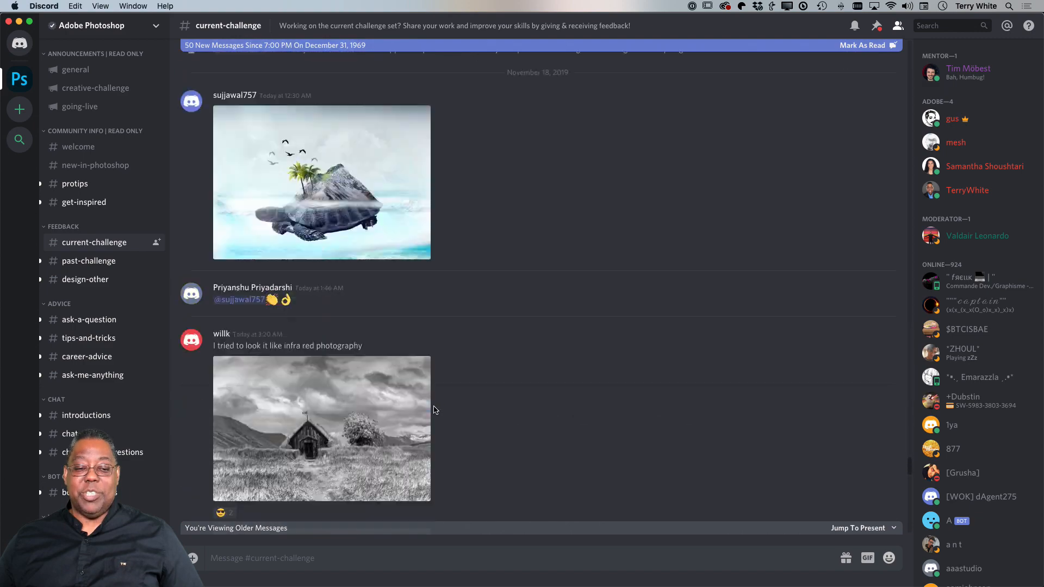